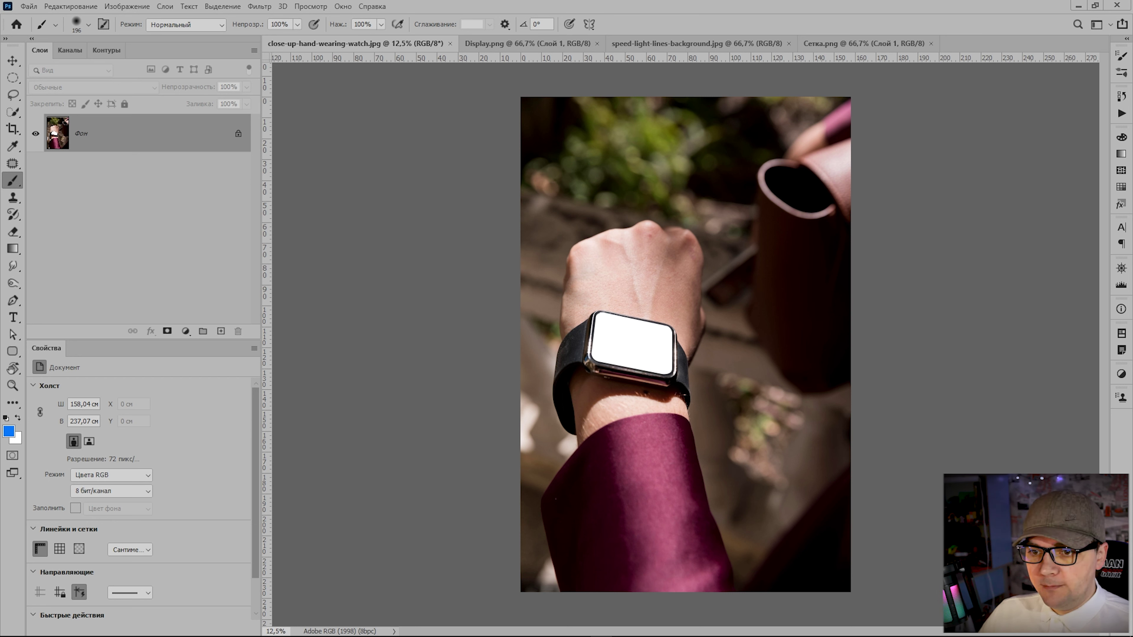
# Add a Brightness/Contrast adjustment clipped to the background photo, with brightness -150 and contrast -50
pyautogui.click(185, 332)
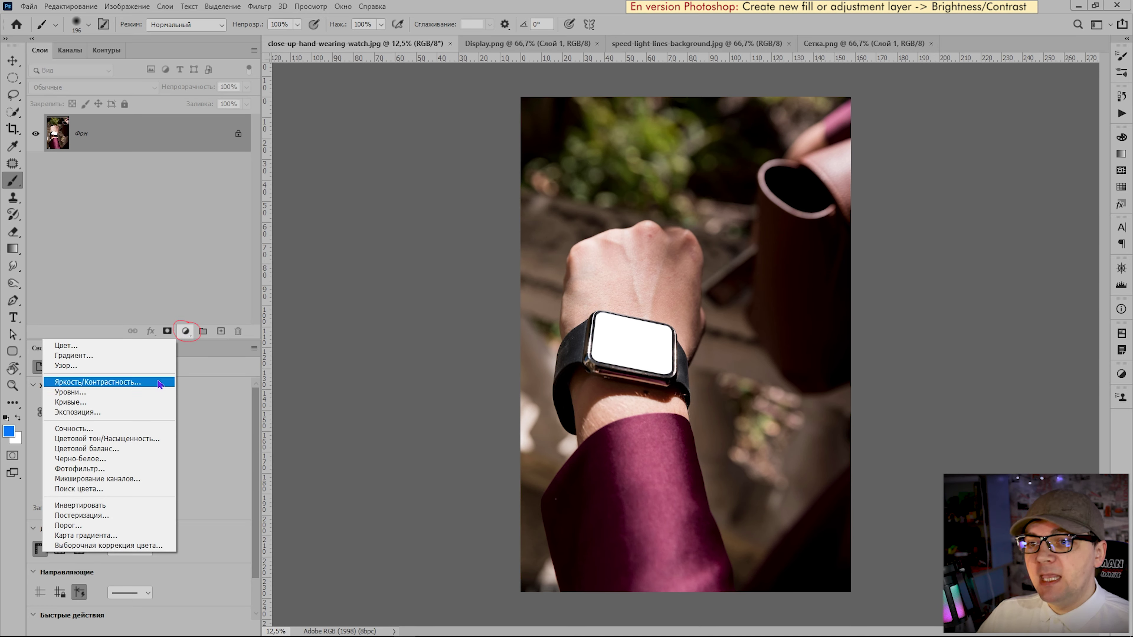
pyautogui.click(159, 382)
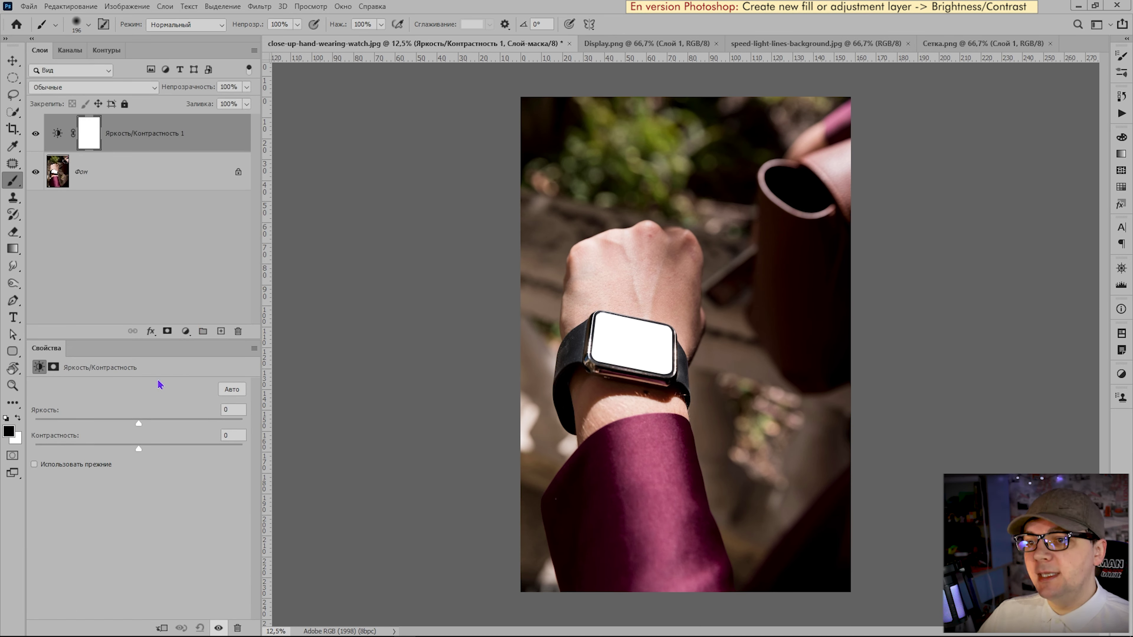
pyautogui.moveTo(138, 421); pyautogui.dragTo(35, 423)
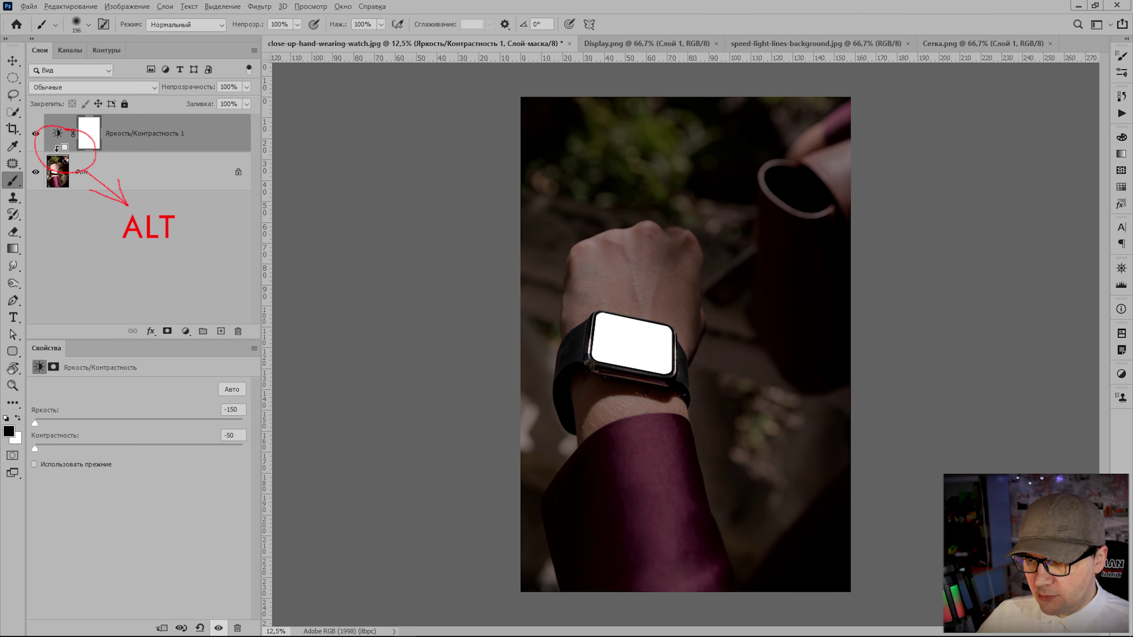
pyautogui.keyDown('alt'); pyautogui.click(56, 148); pyautogui.keyUp('alt')
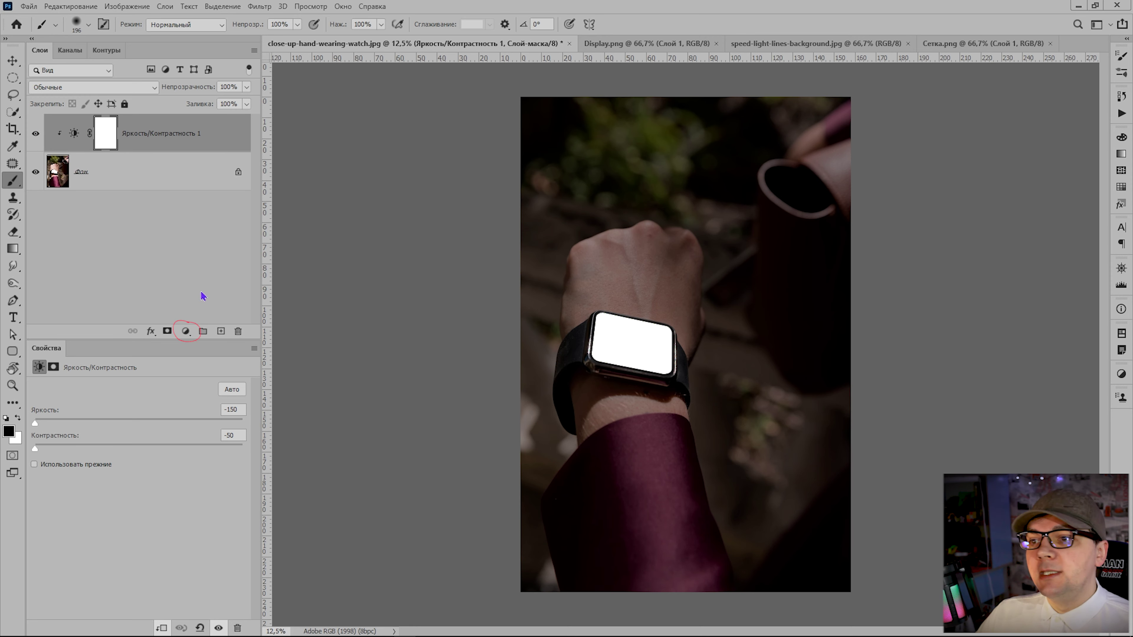
# Add a Levels adjustment with the midtone value 0.65 and clip it to the photo below
pyautogui.click(185, 331)
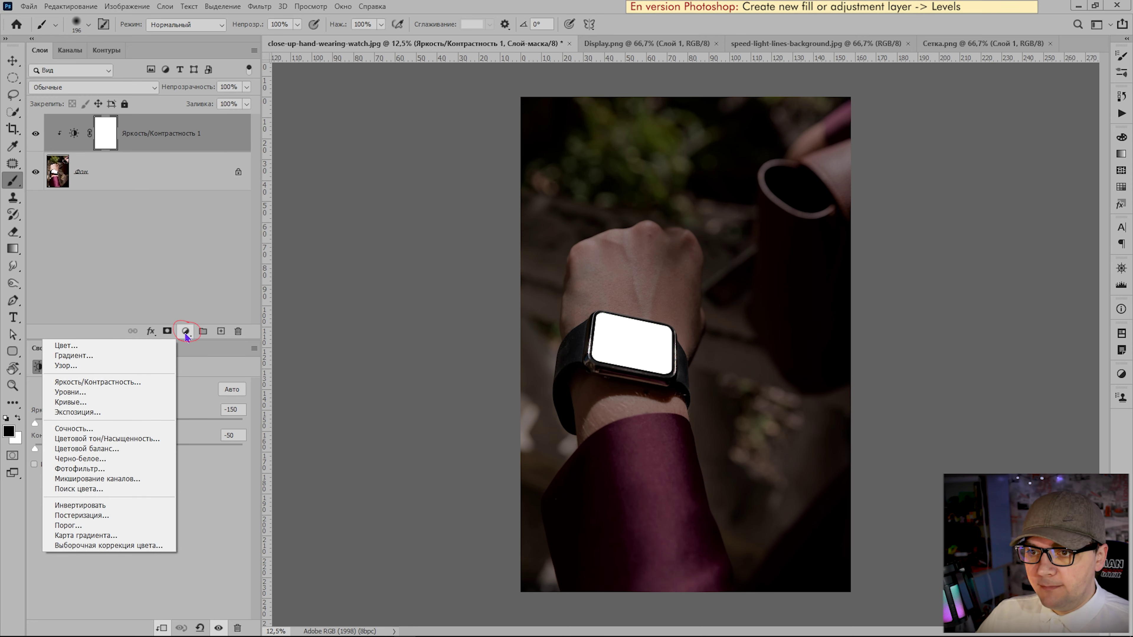
pyautogui.click(136, 393)
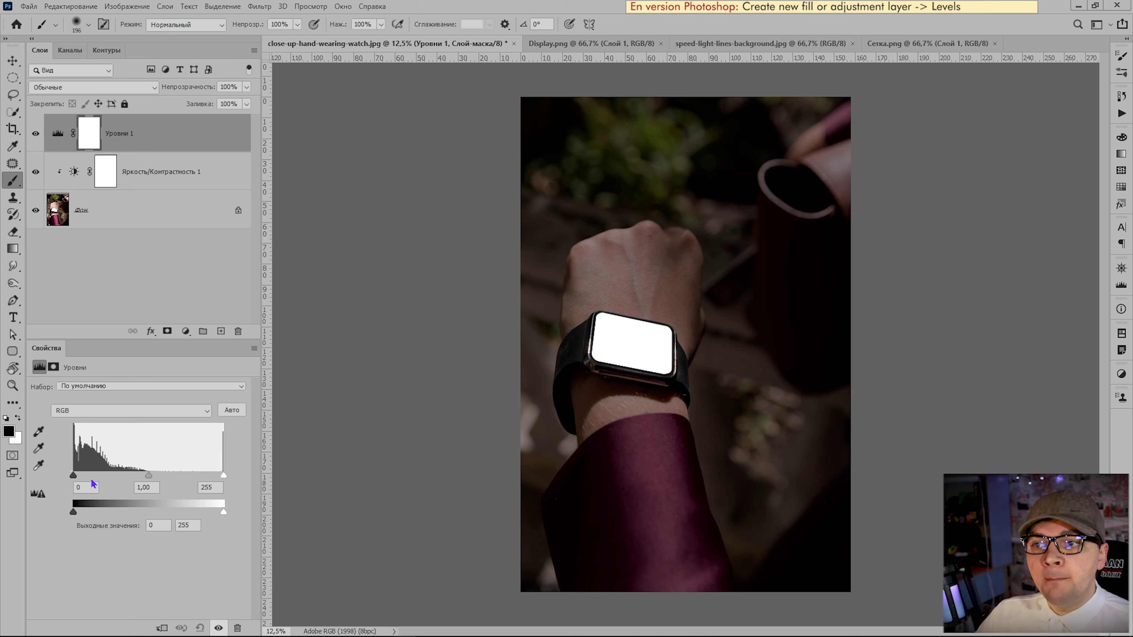
pyautogui.moveTo(148, 475); pyautogui.dragTo(169, 476)
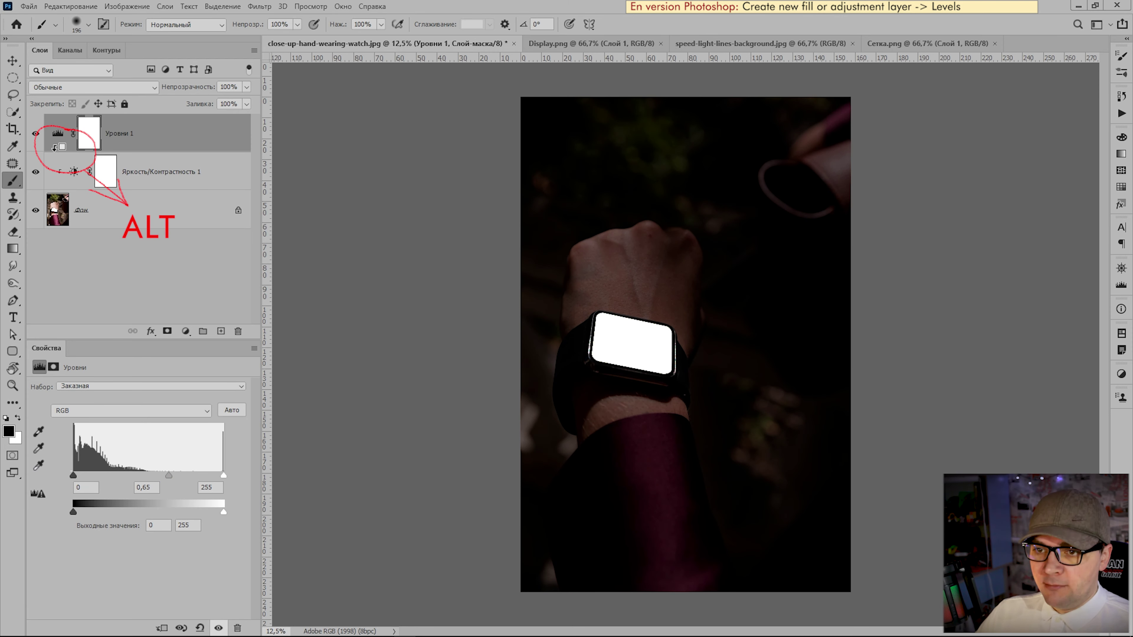
pyautogui.keyDown('alt'); pyautogui.click(55, 148); pyautogui.keyUp('alt')
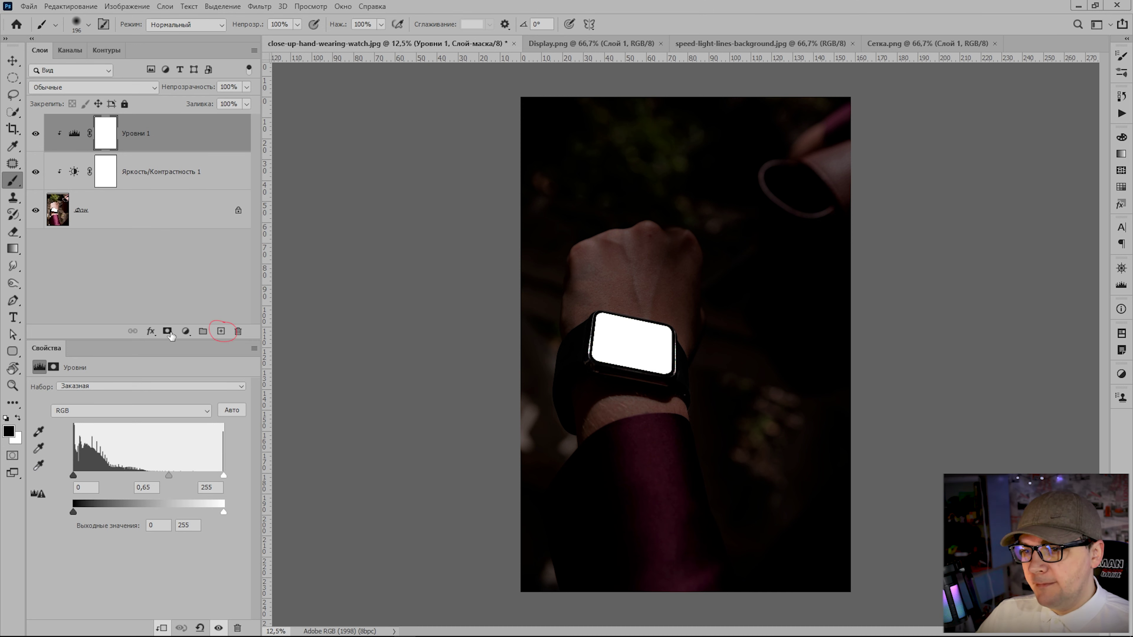
# Create a new layer on top, fill it with black and give it a layer mask
pyautogui.click(221, 331)
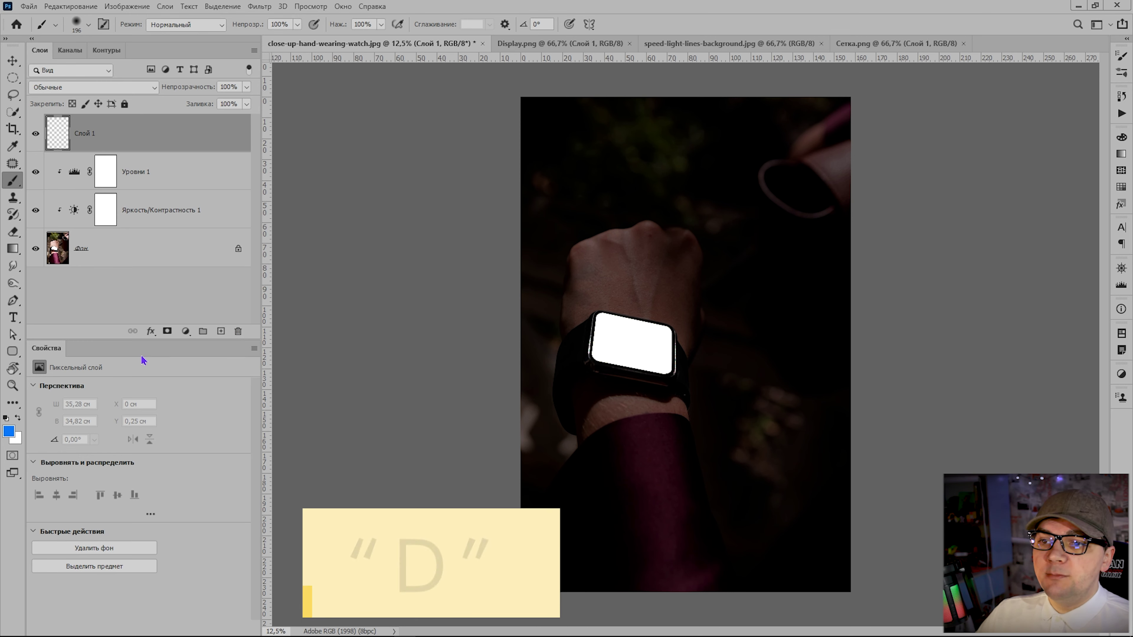
pyautogui.press('d')
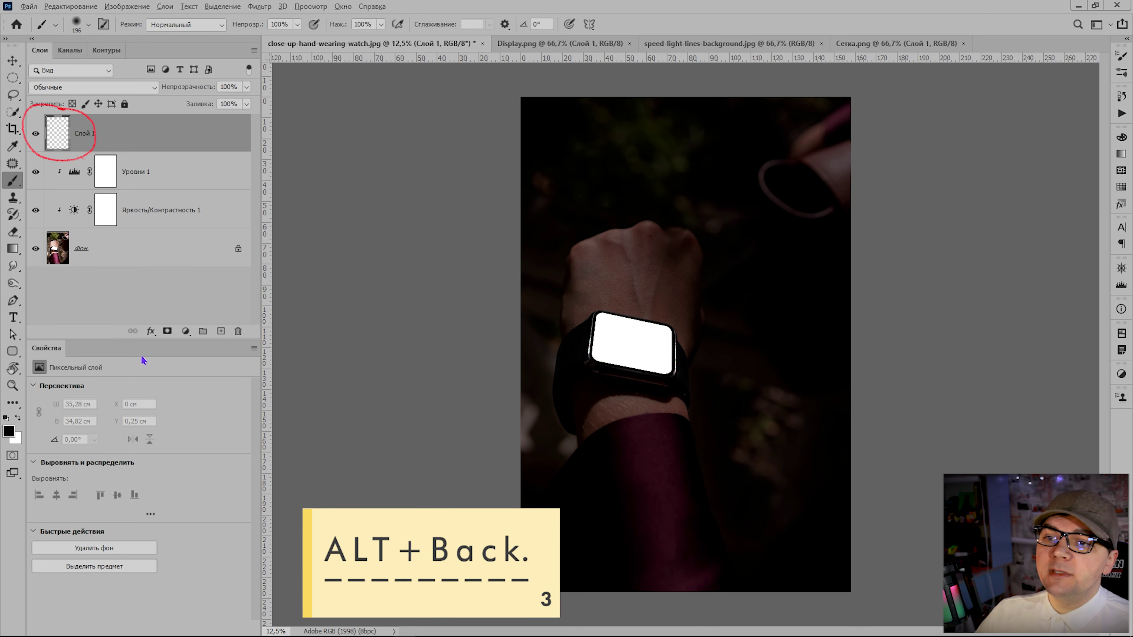
pyautogui.hotkey('alt', 'BackSpace')
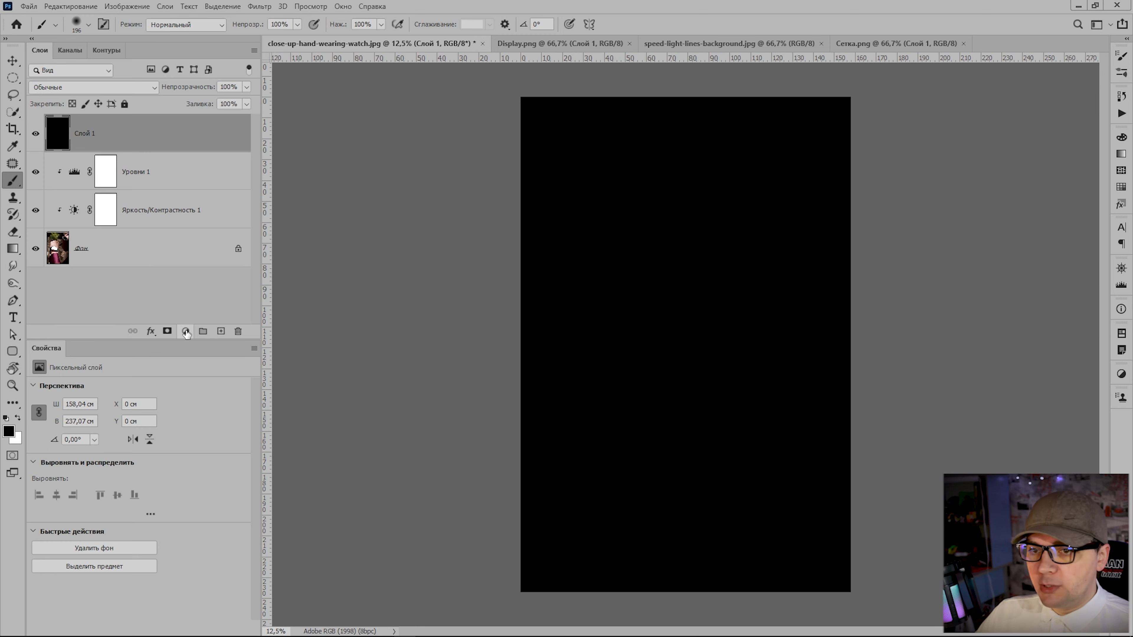
pyautogui.click(169, 334)
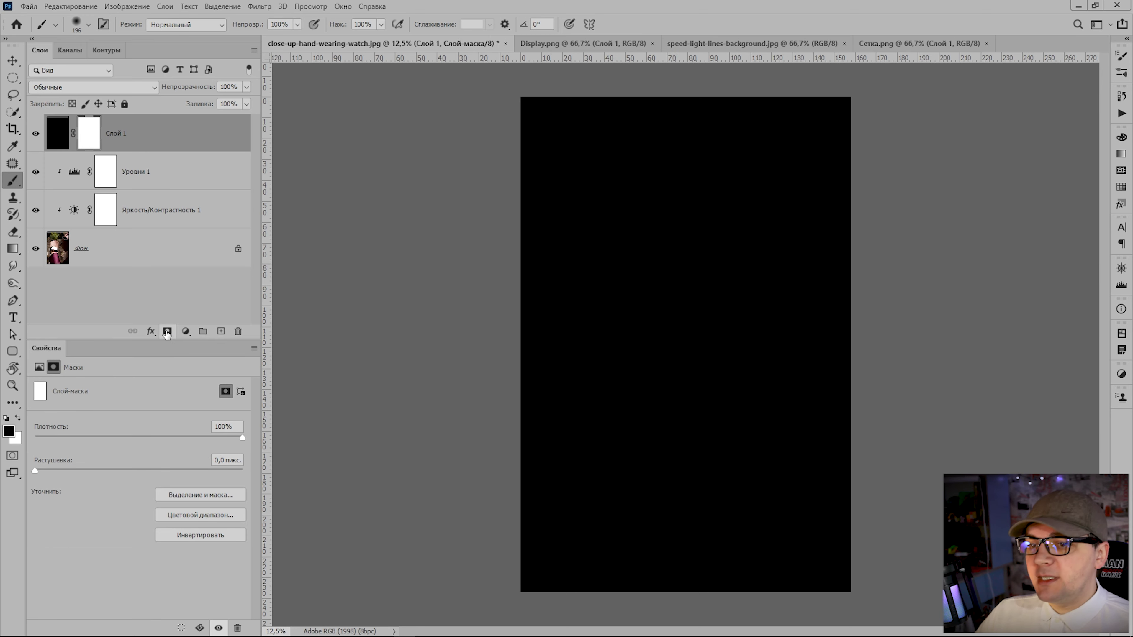
# Paint black dabs on the mask around the hand and watch with a 4029 px soft round brush at 50% opacity
pyautogui.rightClick(587, 347)
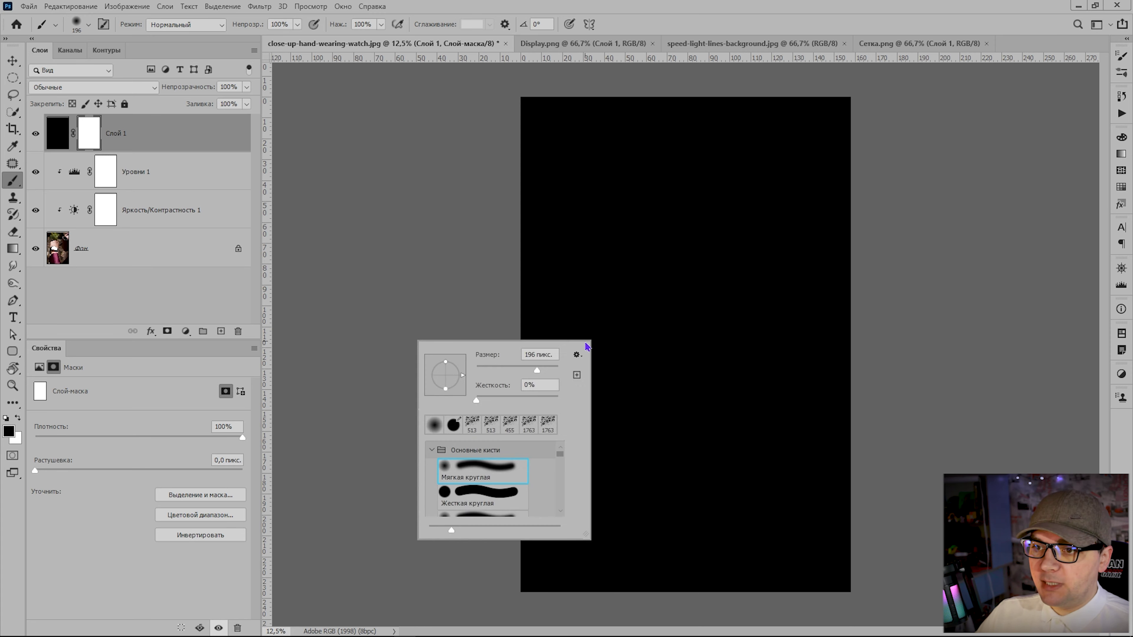
pyautogui.moveTo(536, 370); pyautogui.dragTo(556, 370)
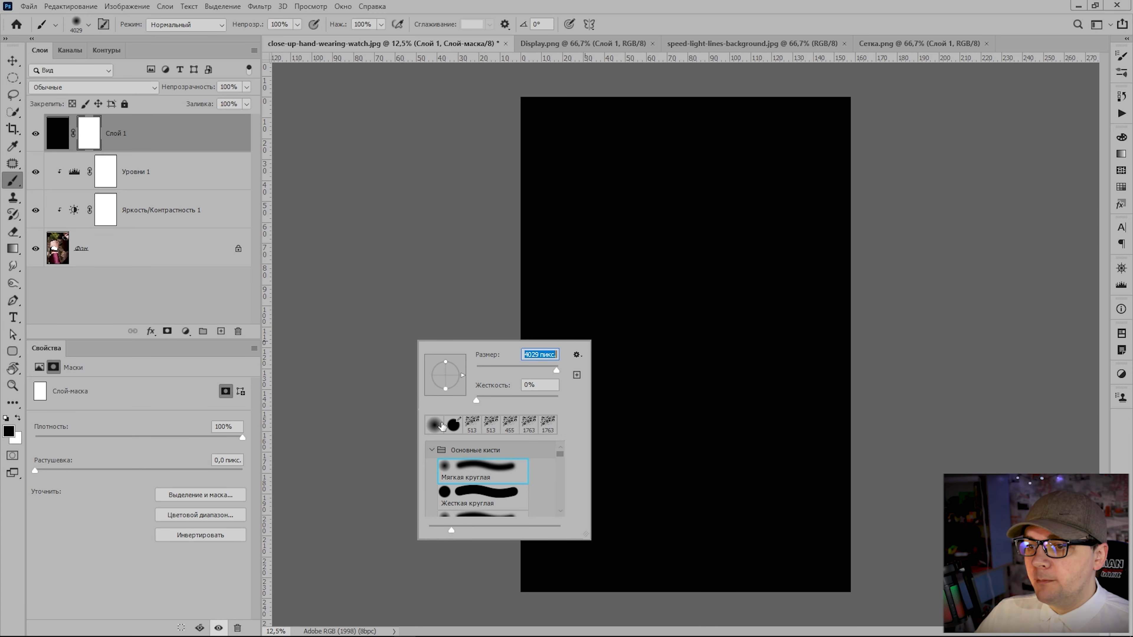
pyautogui.press('Return')
pyautogui.press('5')
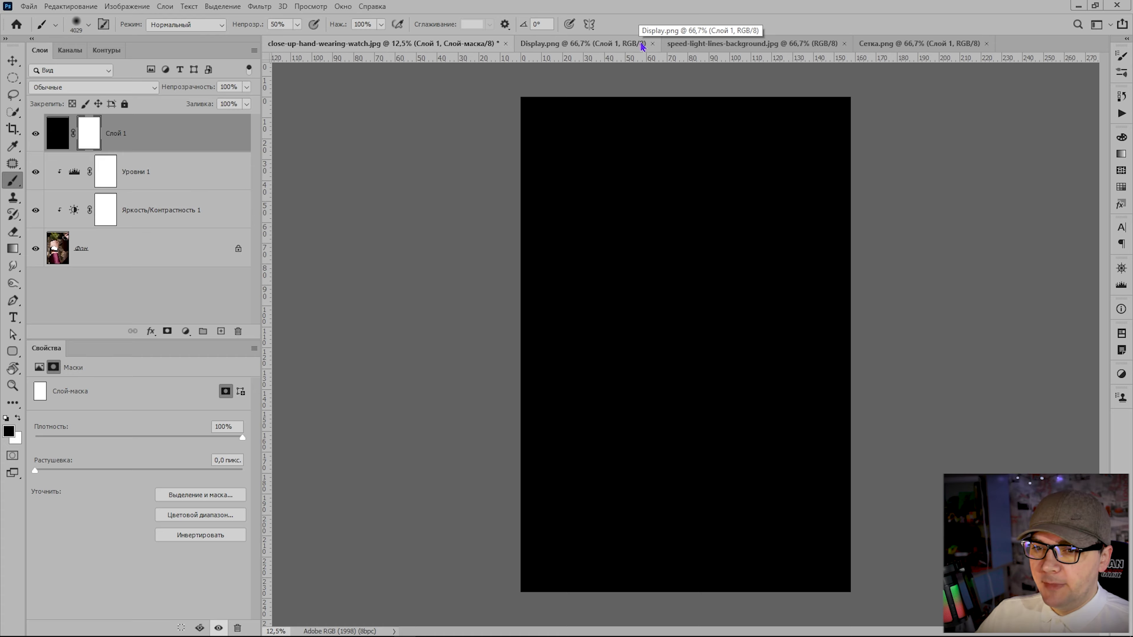
pyautogui.click(675, 354)
pyautogui.click(693, 446)
pyautogui.click(689, 261)
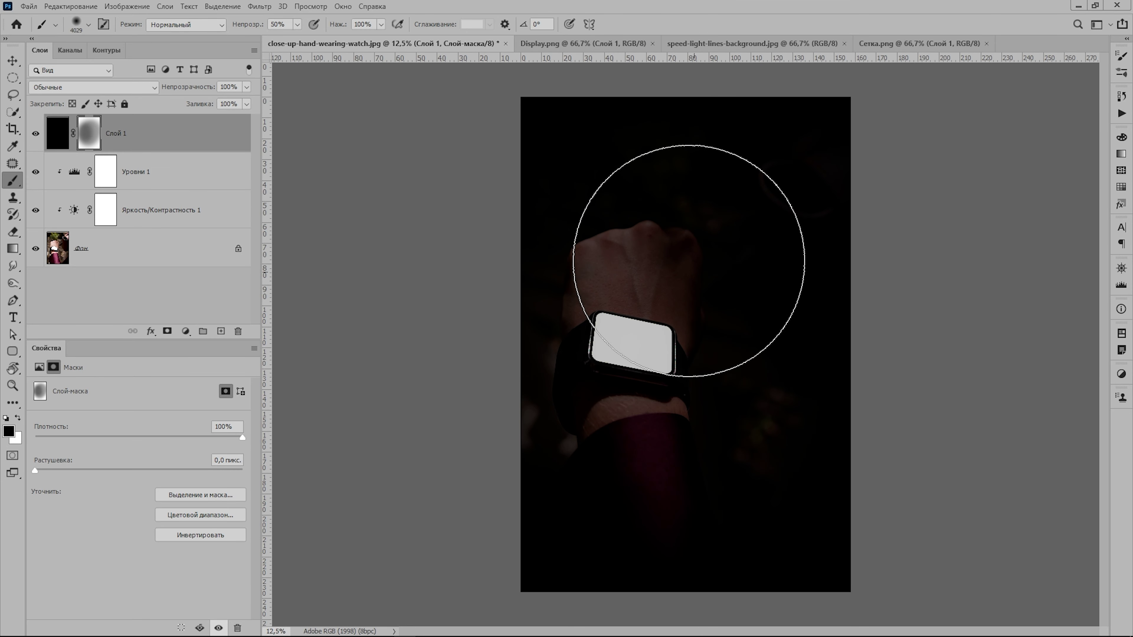
# Set the black masked layer's opacity to 71%
pyautogui.click(227, 87)
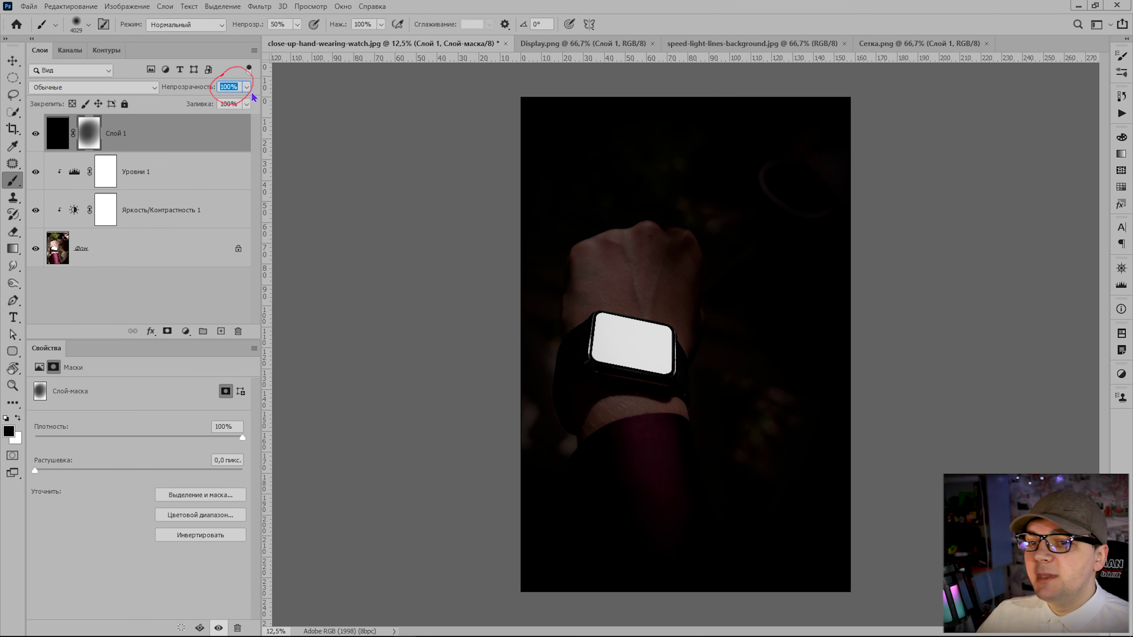
pyautogui.write('71')
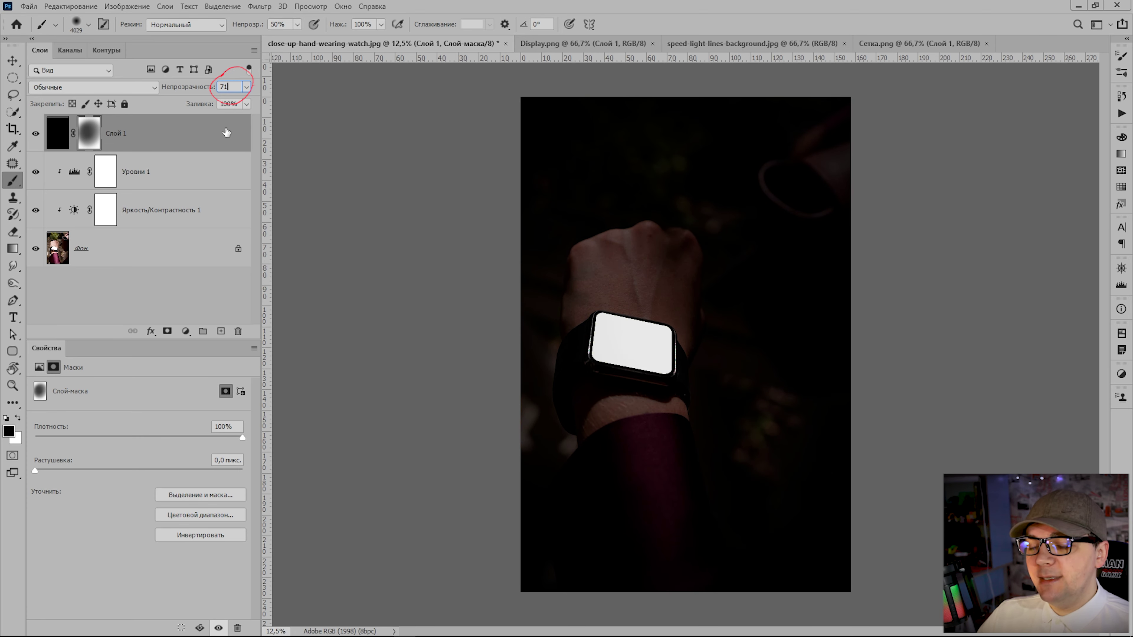
pyautogui.press('Return')
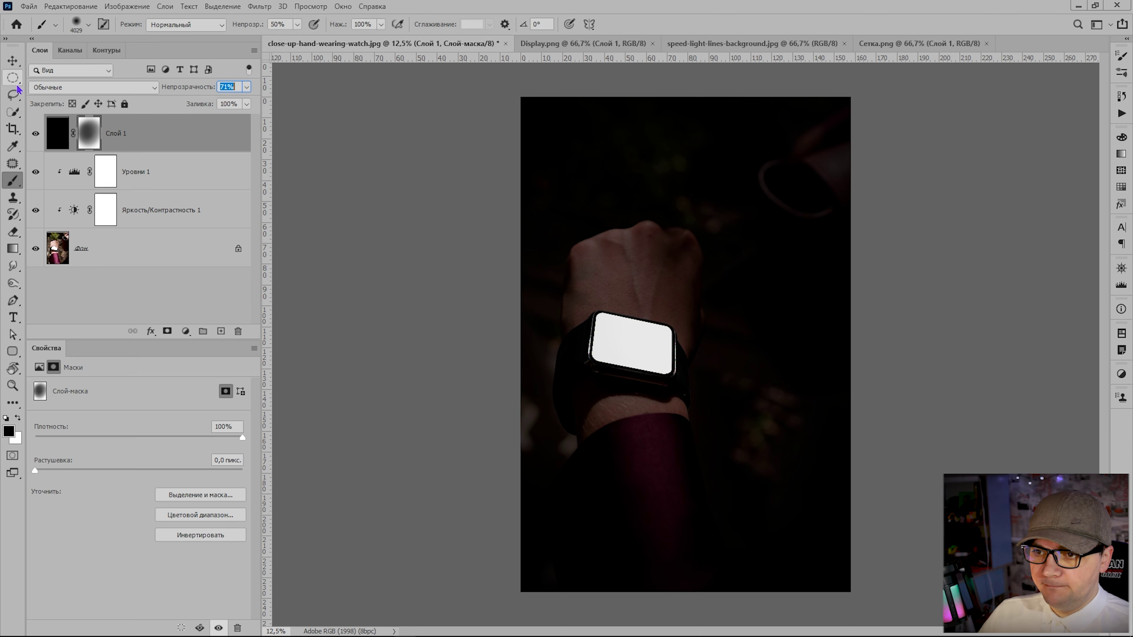
# Select the white watch display using Quick Selection with a 60 px brush and sampling from all layers enabled
pyautogui.click(12, 112)
pyautogui.scroll(5, 632, 332)
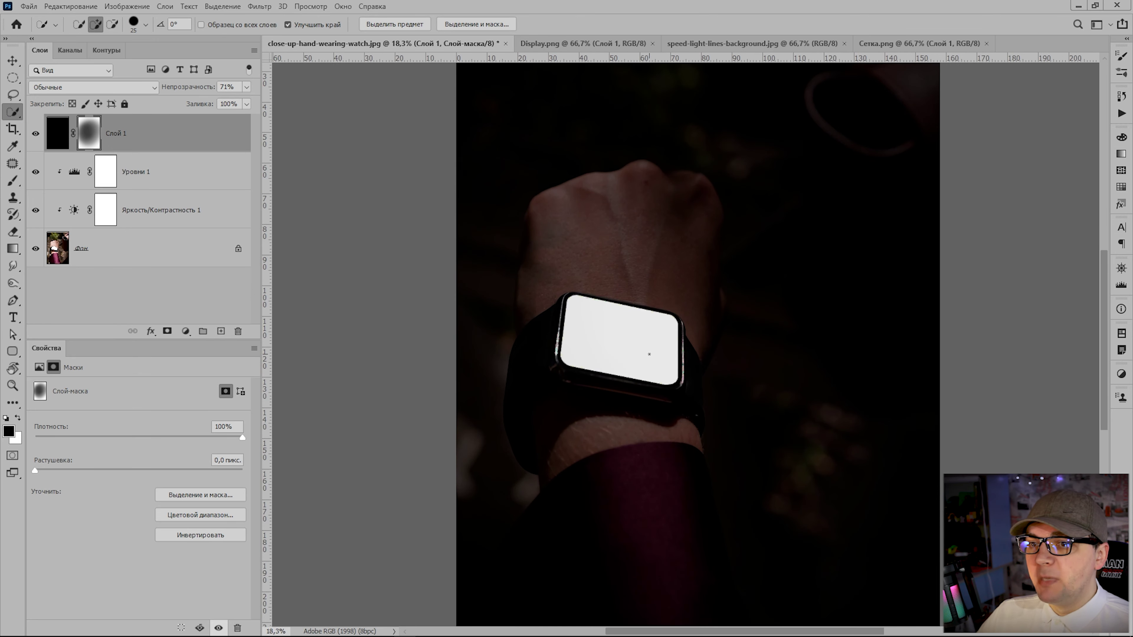
pyautogui.press(']')
pyautogui.press(']')
pyautogui.press(']')
pyautogui.press(']')
pyautogui.moveTo(526, 265)
pyautogui.mouseDown()
pyautogui.moveTo(579, 321)
pyautogui.moveTo(506, 295)
pyautogui.mouseUp()
pyautogui.click(200, 24)
pyautogui.moveTo(704, 321); pyautogui.dragTo(687, 402)
# Create a new layer, fill the selected watch display with the default white background color, and deselect
pyautogui.click(221, 330)
pyautogui.press('d')
pyautogui.press('d')
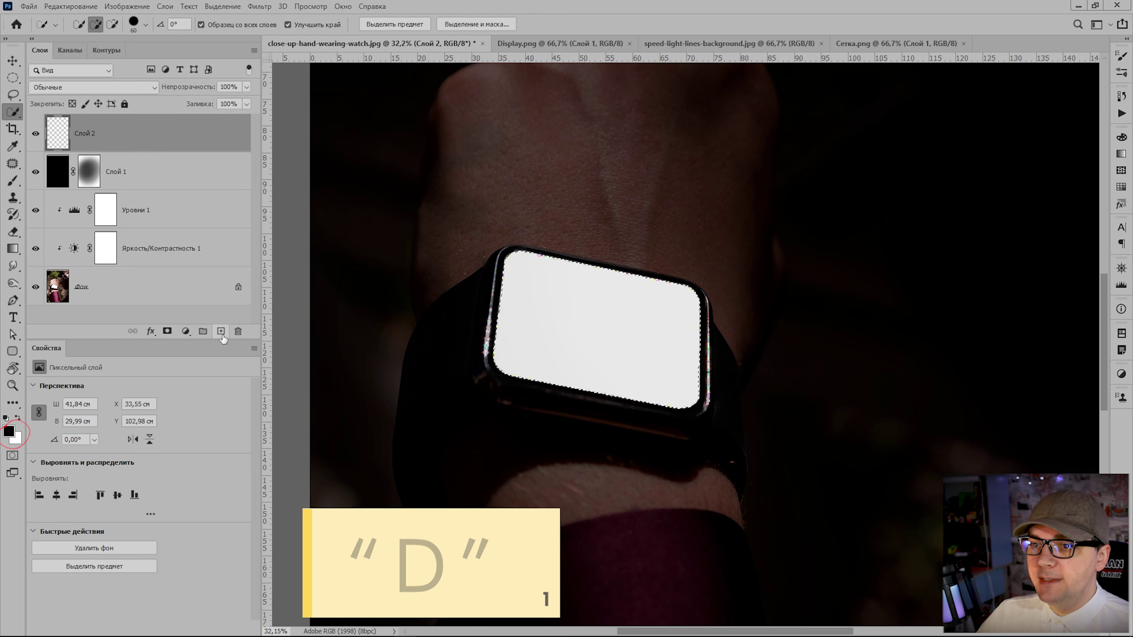
pyautogui.hotkey('ctrl', 'BackSpace')
pyautogui.hotkey('ctrl', 'BackSpace')
pyautogui.hotkey('ctrl', 'BackSpace')
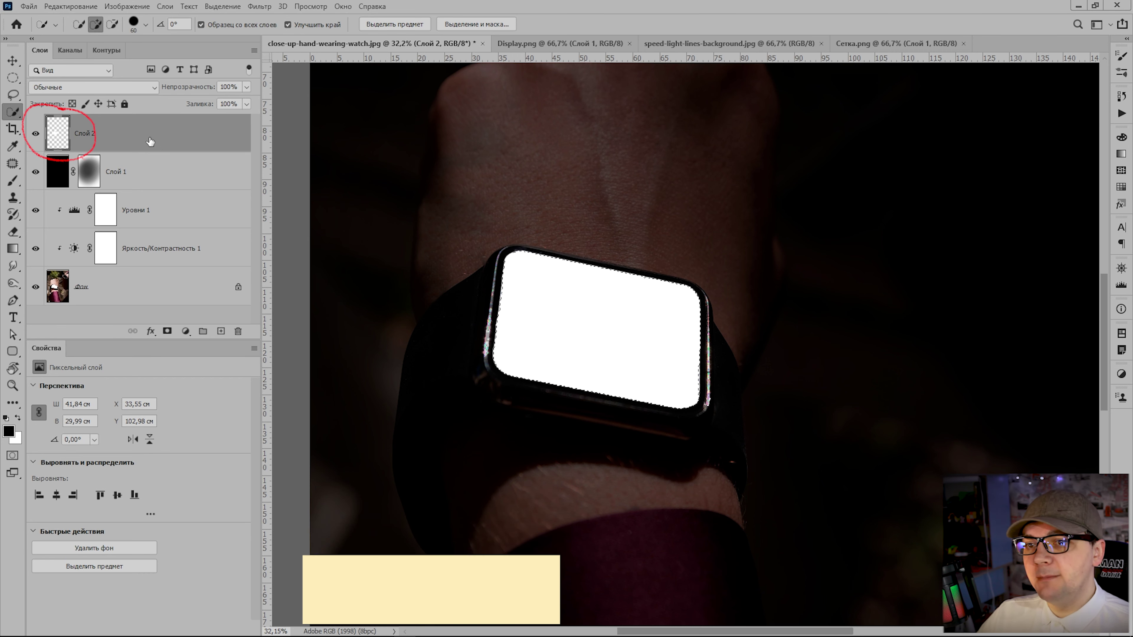
pyautogui.hotkey('ctrl', 'd')
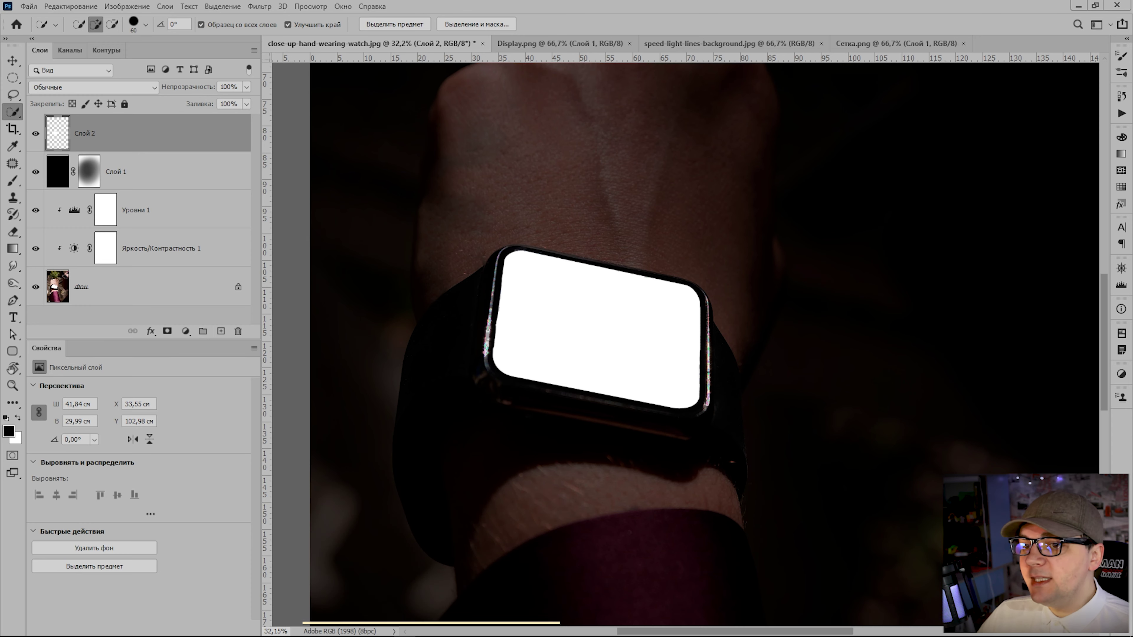
# Give the white display layer only an Inner Glow in light cyan #a6efff at 45% opacity, size 250 px, Gaussian contour and 51% range
pyautogui.rightClick(165, 133)
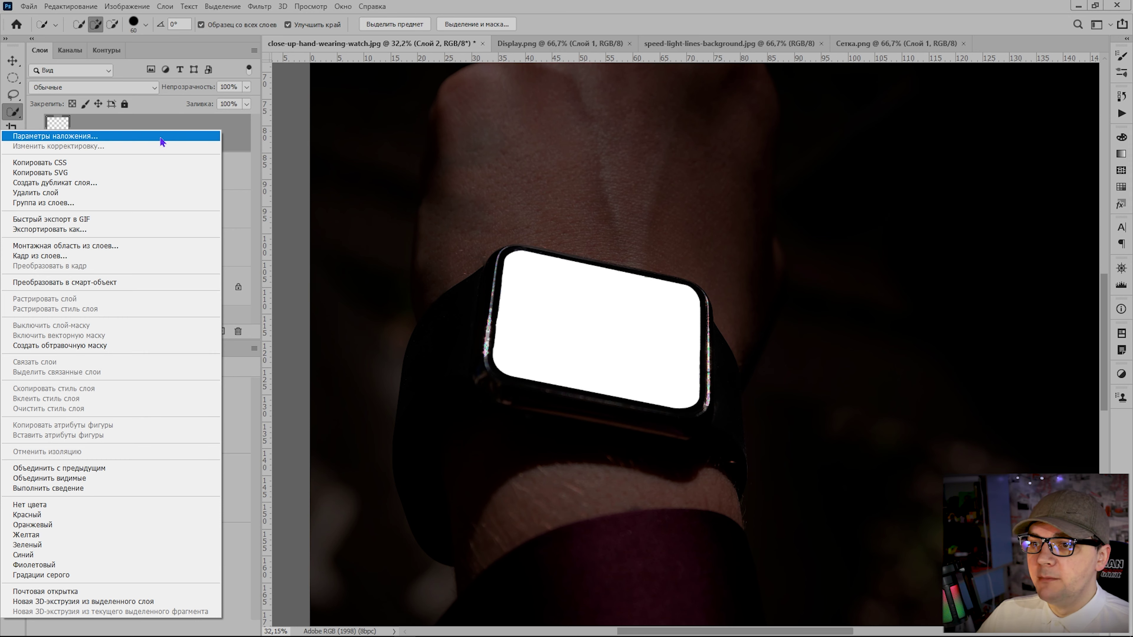
pyautogui.click(162, 141)
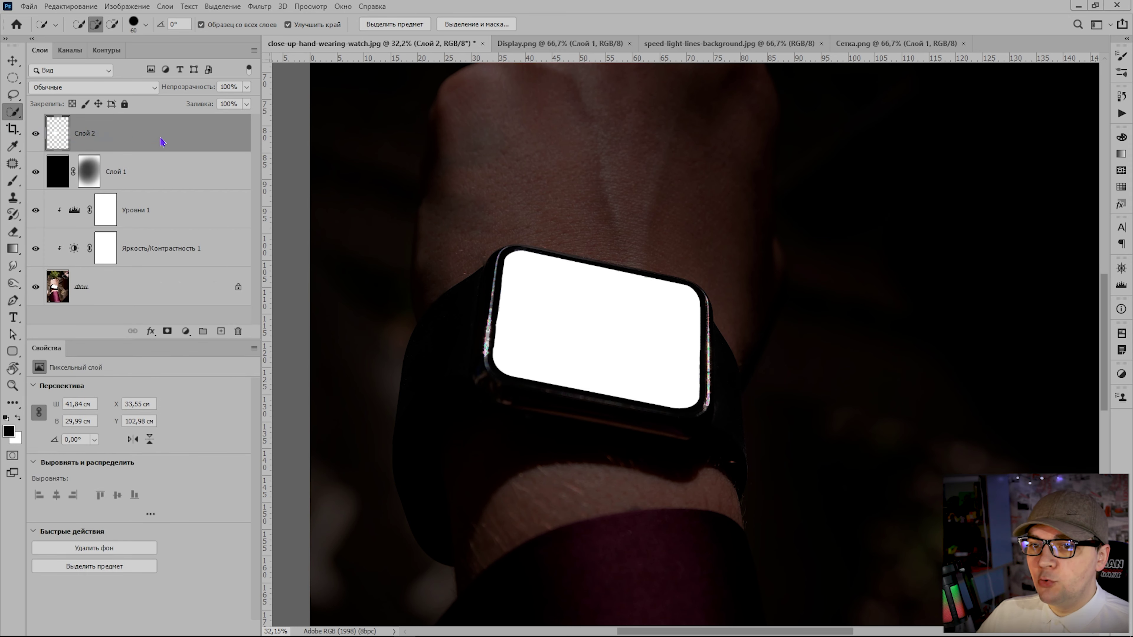
pyautogui.moveTo(785, 103); pyautogui.dragTo(296, 177)
pyautogui.hotkey('ctrl', '-')
pyautogui.hotkey('ctrl', '-')
pyautogui.click(142, 324)
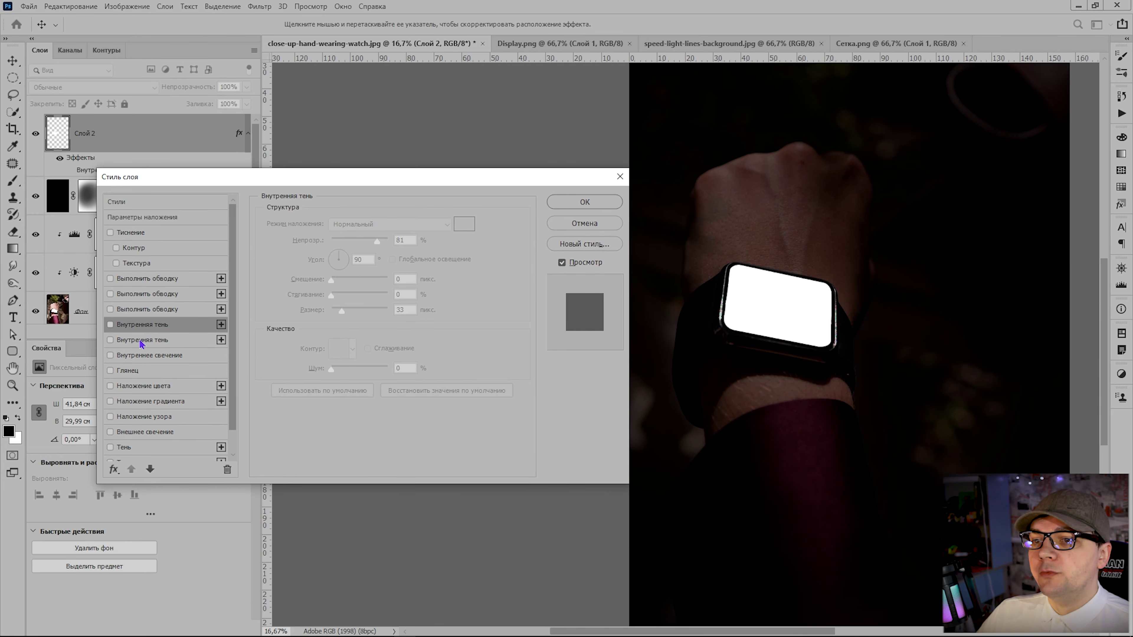
pyautogui.click(111, 355)
pyautogui.click(195, 355)
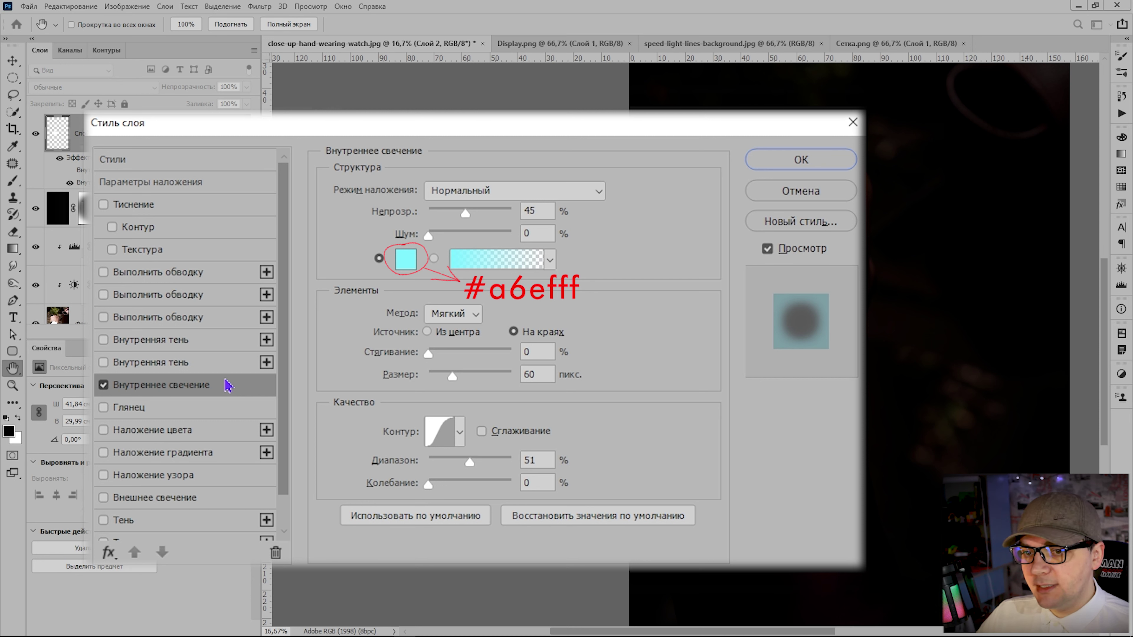
pyautogui.click(535, 374)
pyautogui.doubleClick(533, 375)
pyautogui.write('250')
pyautogui.click(459, 432)
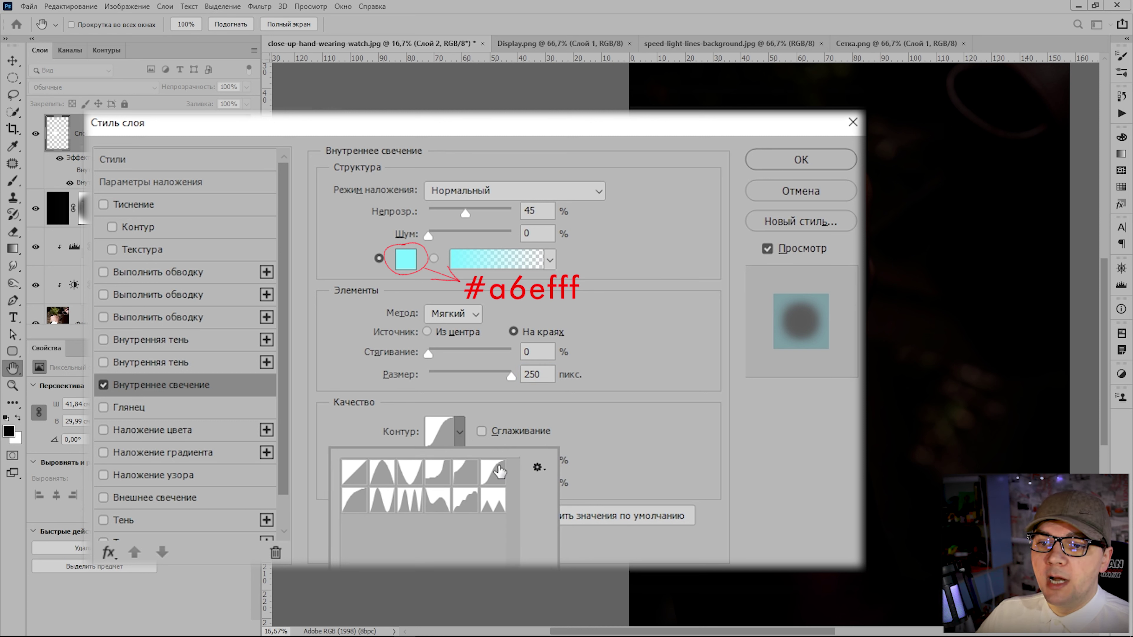
pyautogui.click(499, 471)
pyautogui.click(686, 446)
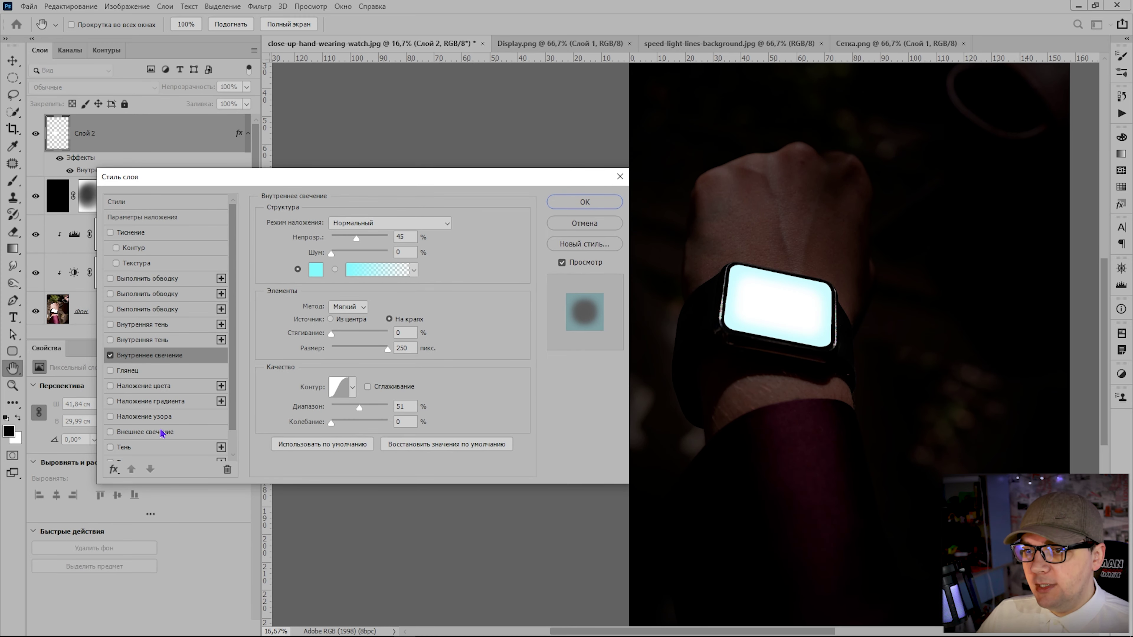
# Add an Outer Glow in cyan #2df3ff with Screen blending, 51% opacity, size 250 px and 63% range, and apply the layer styles
pyautogui.click(126, 434)
pyautogui.click(184, 433)
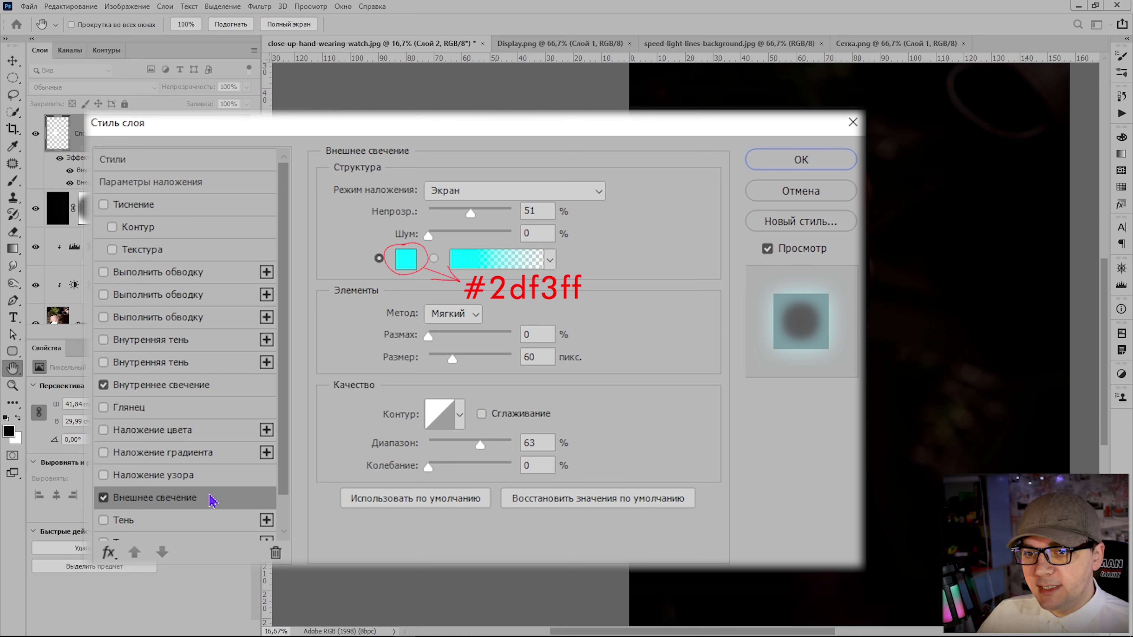
pyautogui.doubleClick(533, 357)
pyautogui.scroll(-10, 511, 356)
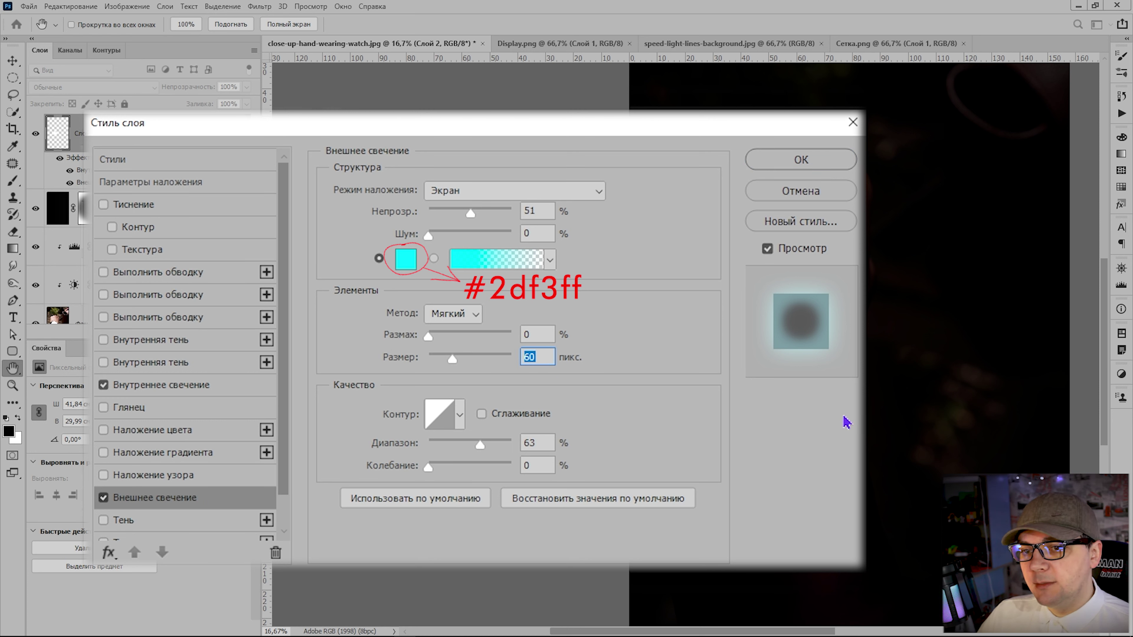
pyautogui.write('250')
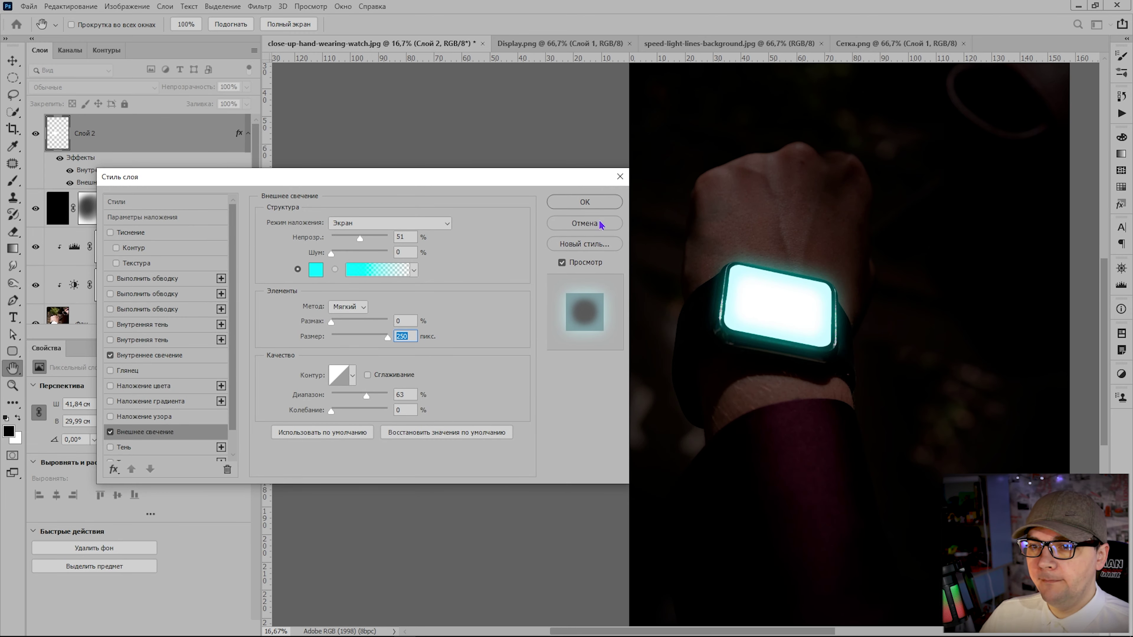
pyautogui.click(598, 202)
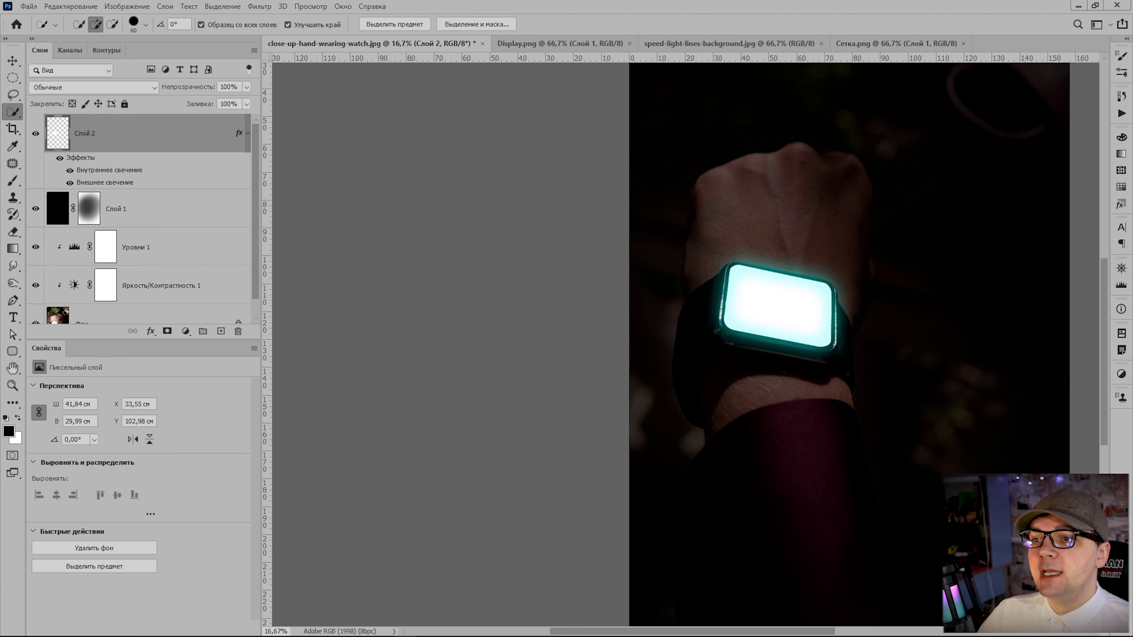
# Soften the white watch display layer with a Gaussian Blur of 9 px radius
pyautogui.click(259, 6)
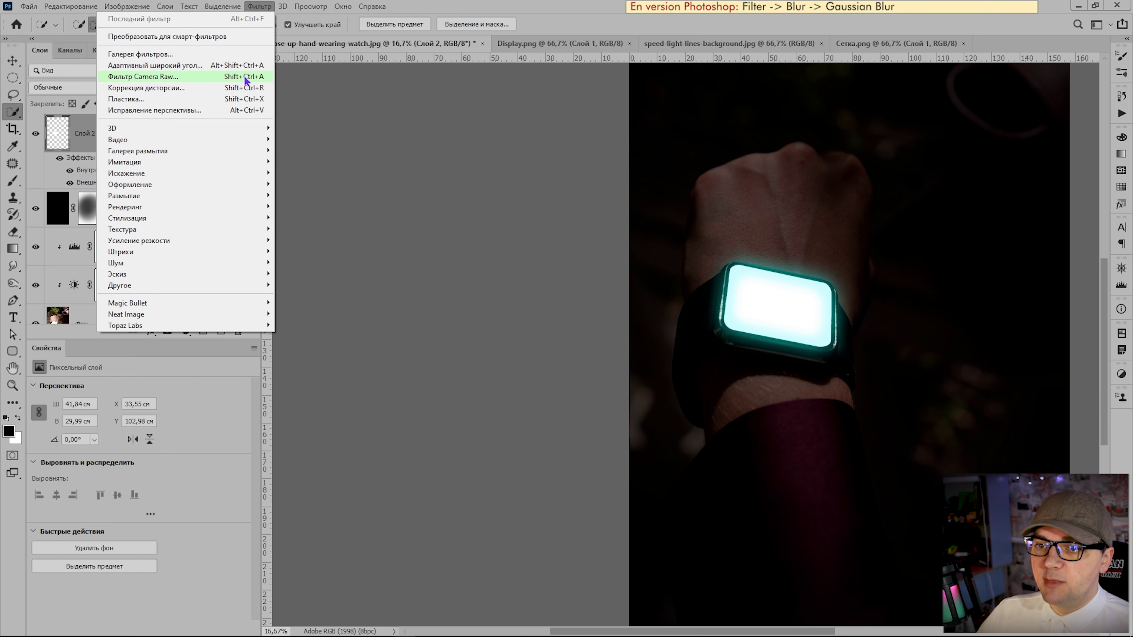
pyautogui.moveTo(210, 196)
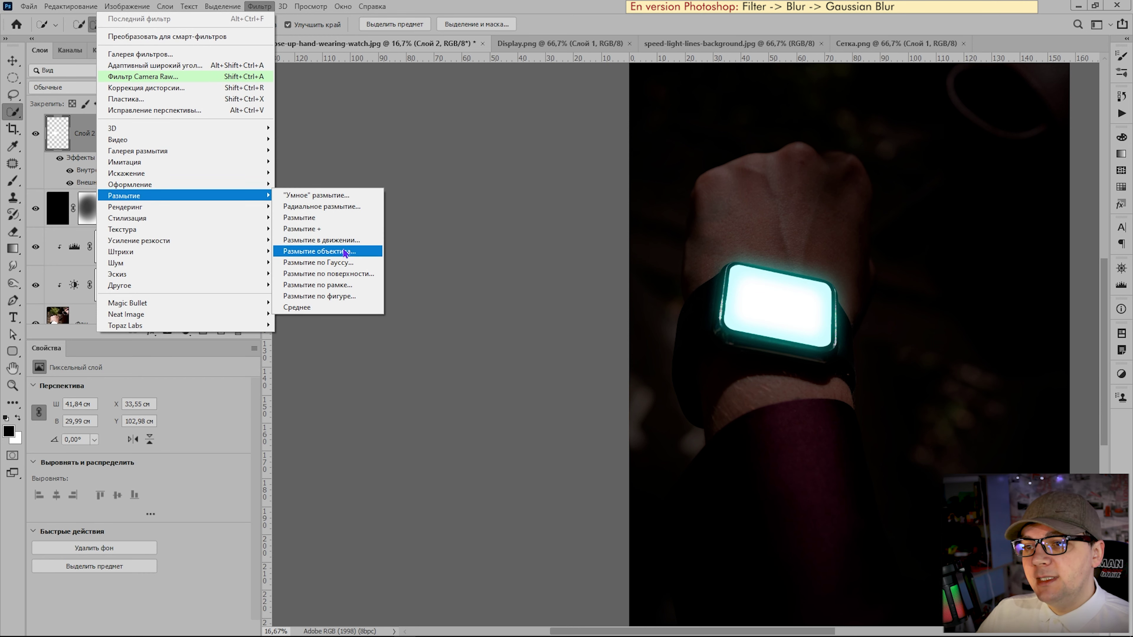
pyautogui.click(342, 266)
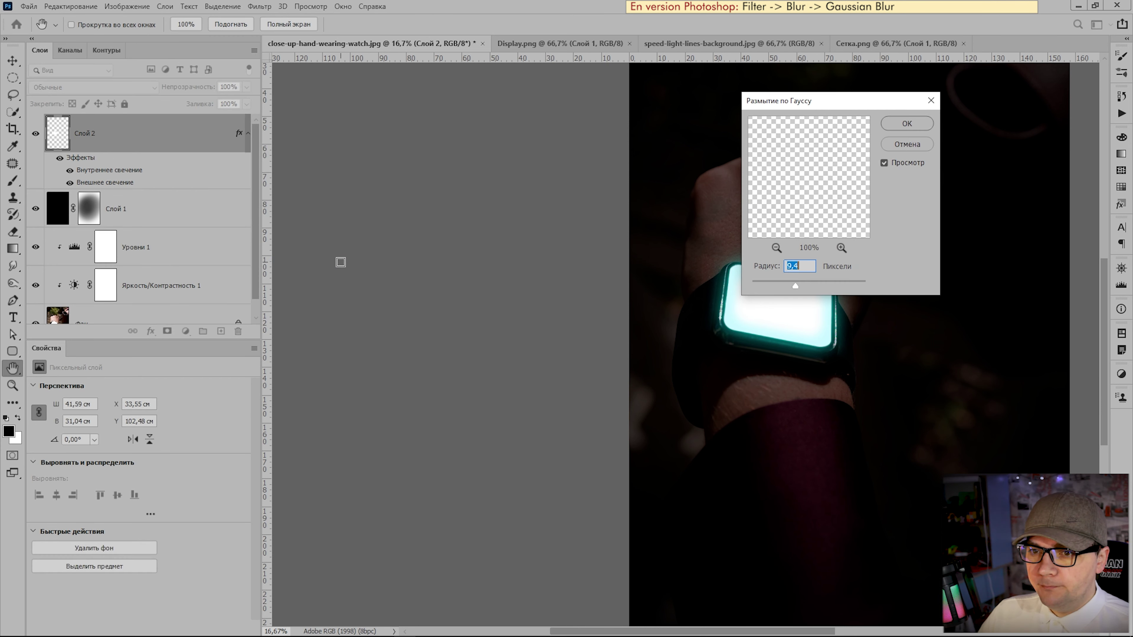
pyautogui.moveTo(876, 102); pyautogui.dragTo(458, 121)
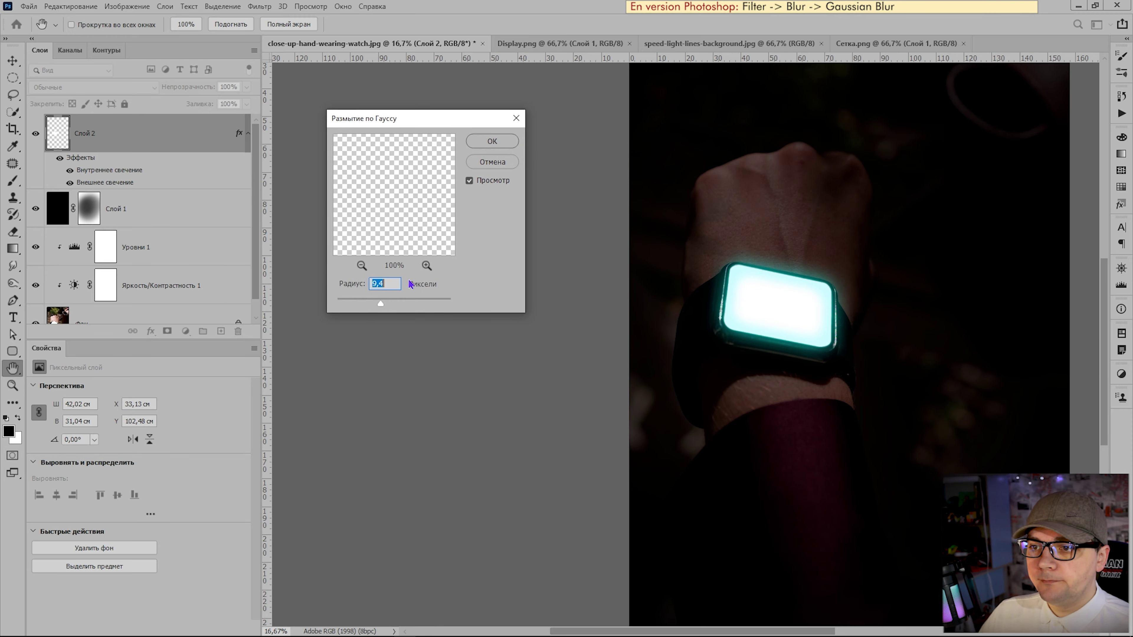
pyautogui.write('9')
pyautogui.click(491, 142)
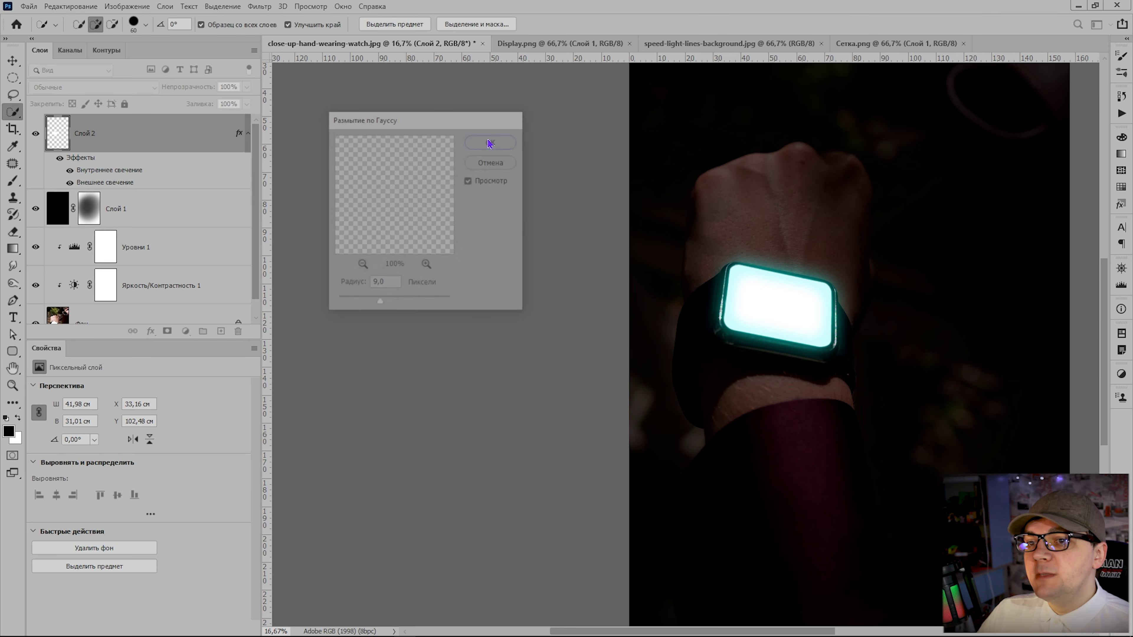
# Bring the Settings interface from Display.png into the smartwatch photo below the watch, accepting the color profile conversion
pyautogui.click(536, 43)
pyautogui.press('v')
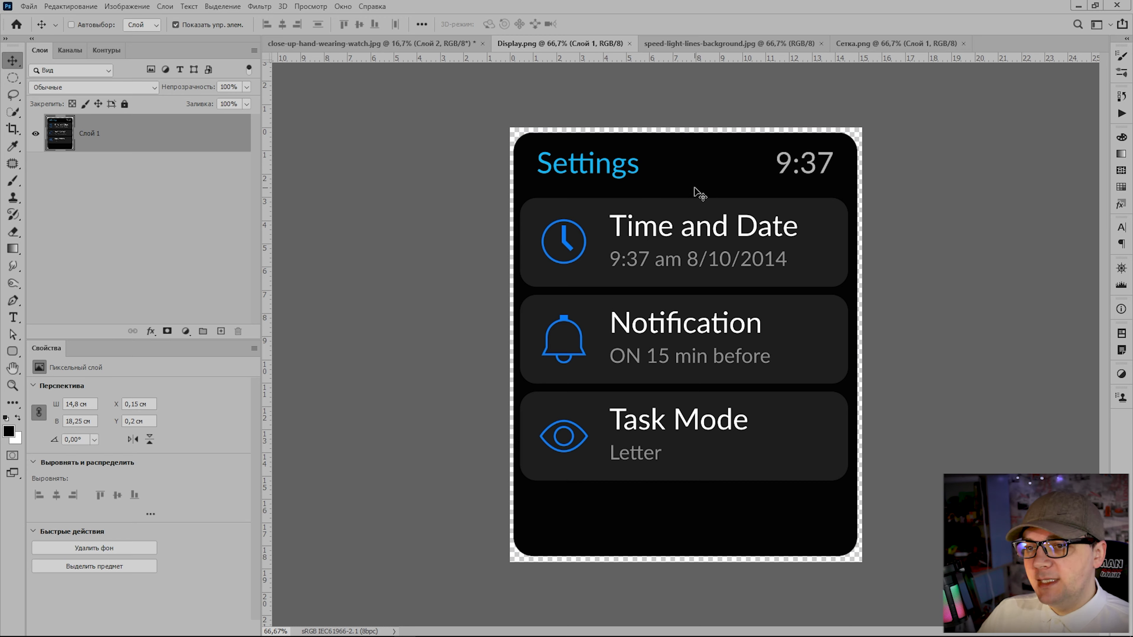
pyautogui.moveTo(698, 190); pyautogui.dragTo(809, 432)
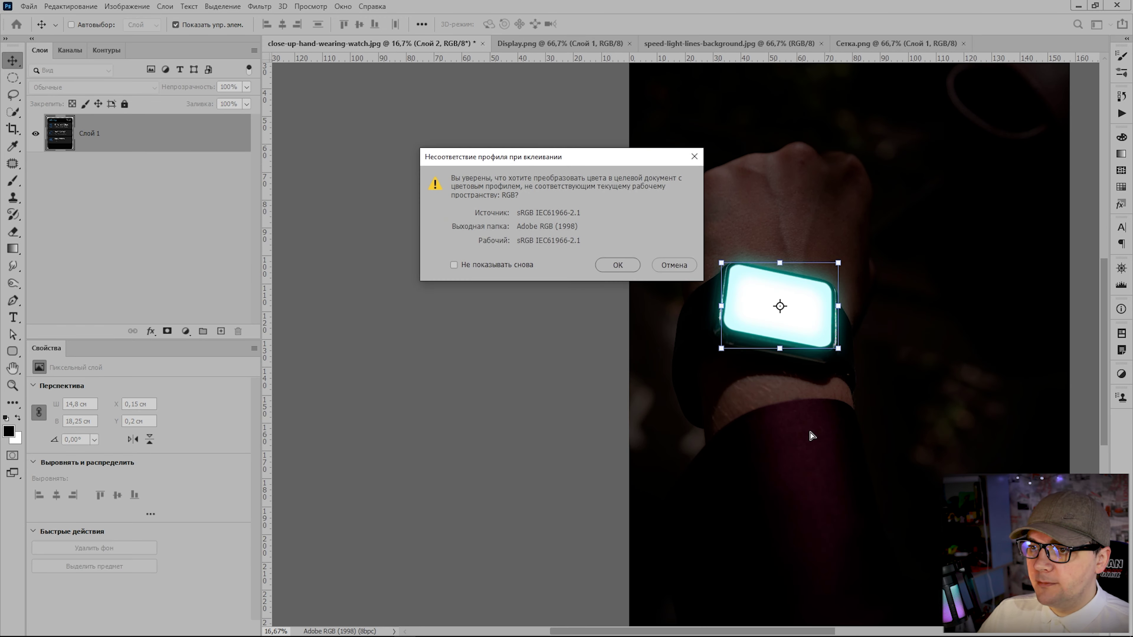
pyautogui.press('Return')
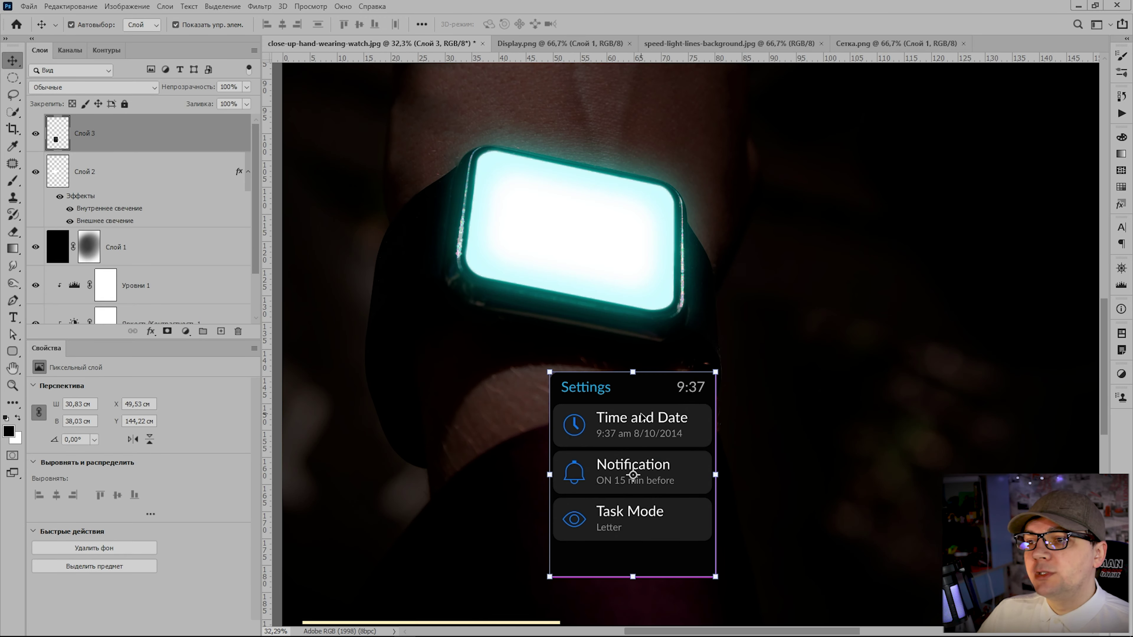
# Distort the Settings interface so it lies sideways over the watch display, matching its four corners to the display's perspective
pyautogui.hotkey('ctrl', 't')
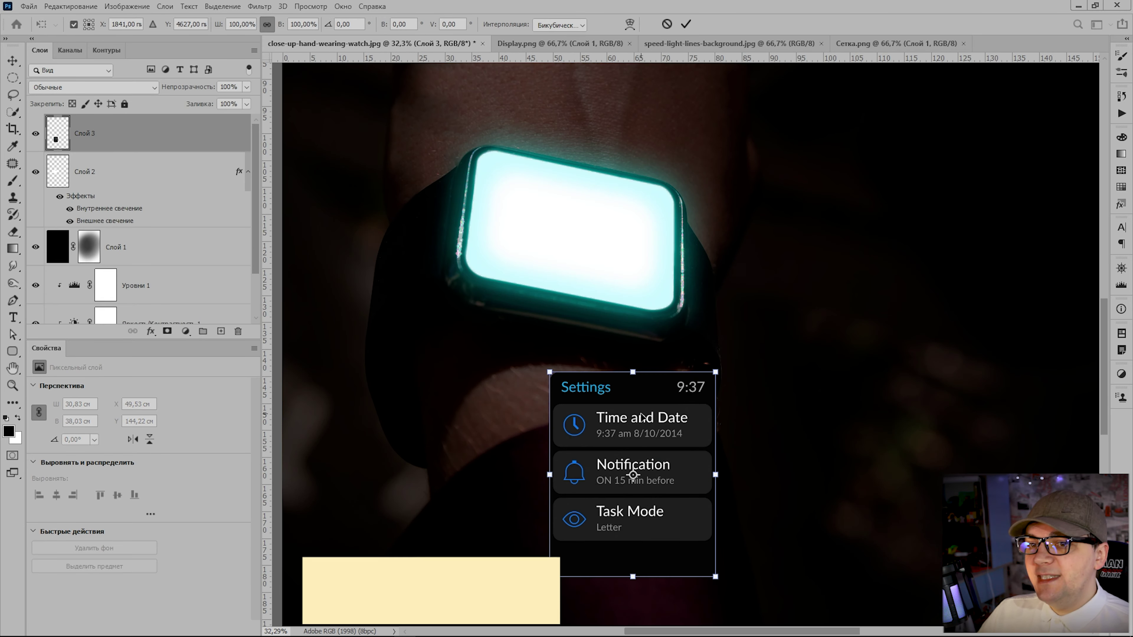
pyautogui.rightClick(643, 418)
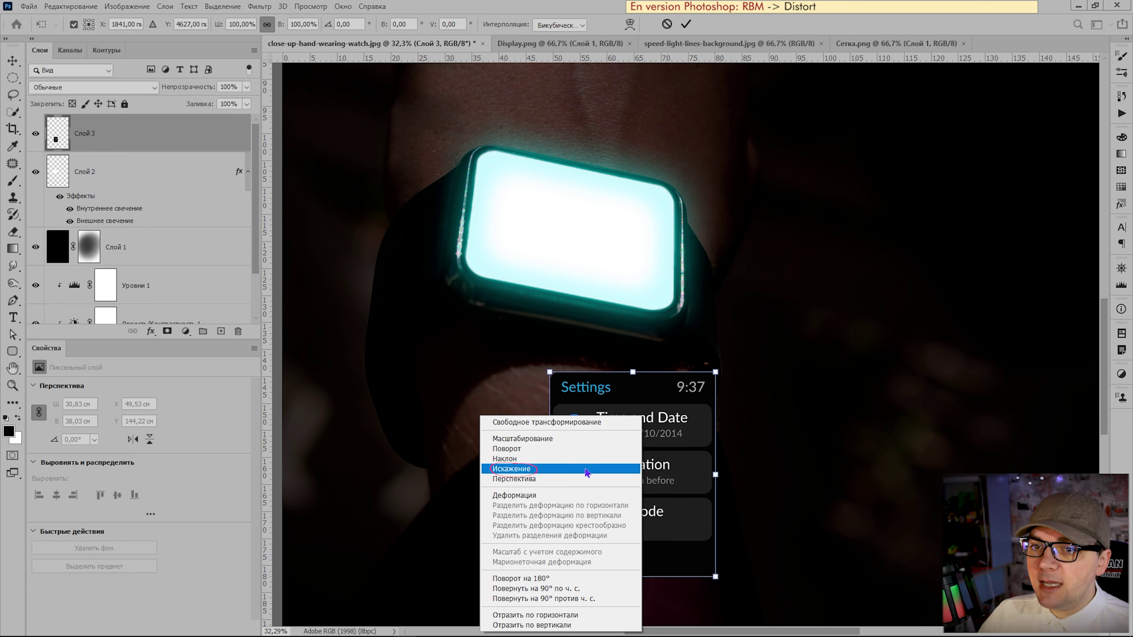
pyautogui.click(586, 472)
pyautogui.moveTo(704, 551); pyautogui.dragTo(723, 441)
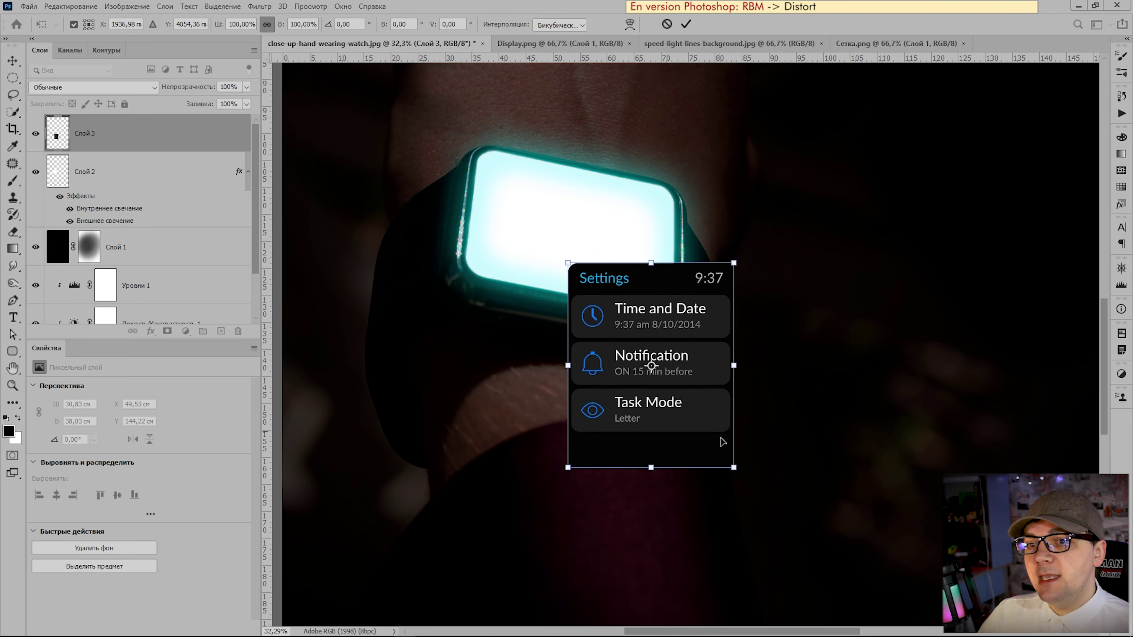
pyautogui.moveTo(568, 262); pyautogui.dragTo(463, 261)
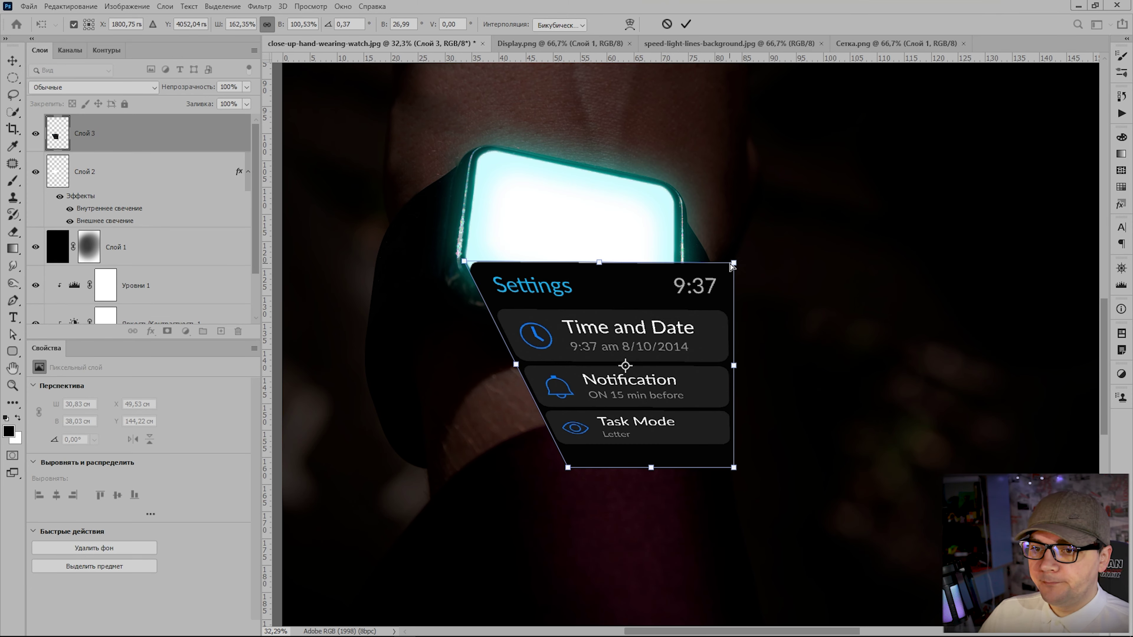
pyautogui.moveTo(733, 264); pyautogui.dragTo(488, 145)
pyautogui.moveTo(734, 468); pyautogui.dragTo(679, 186)
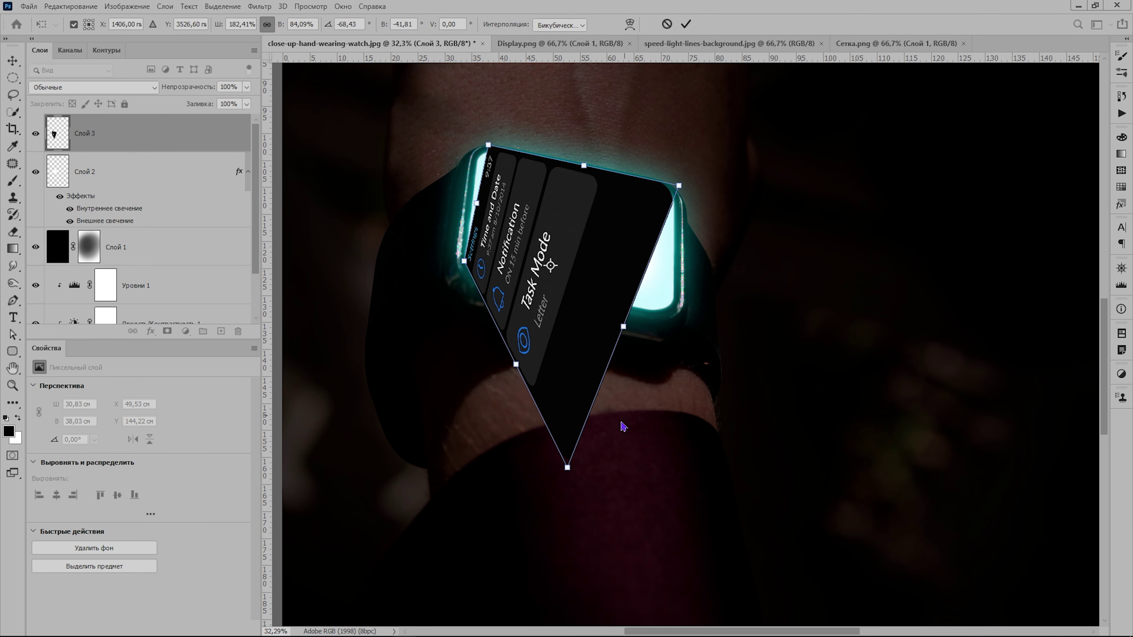
pyautogui.moveTo(568, 470); pyautogui.dragTo(674, 310)
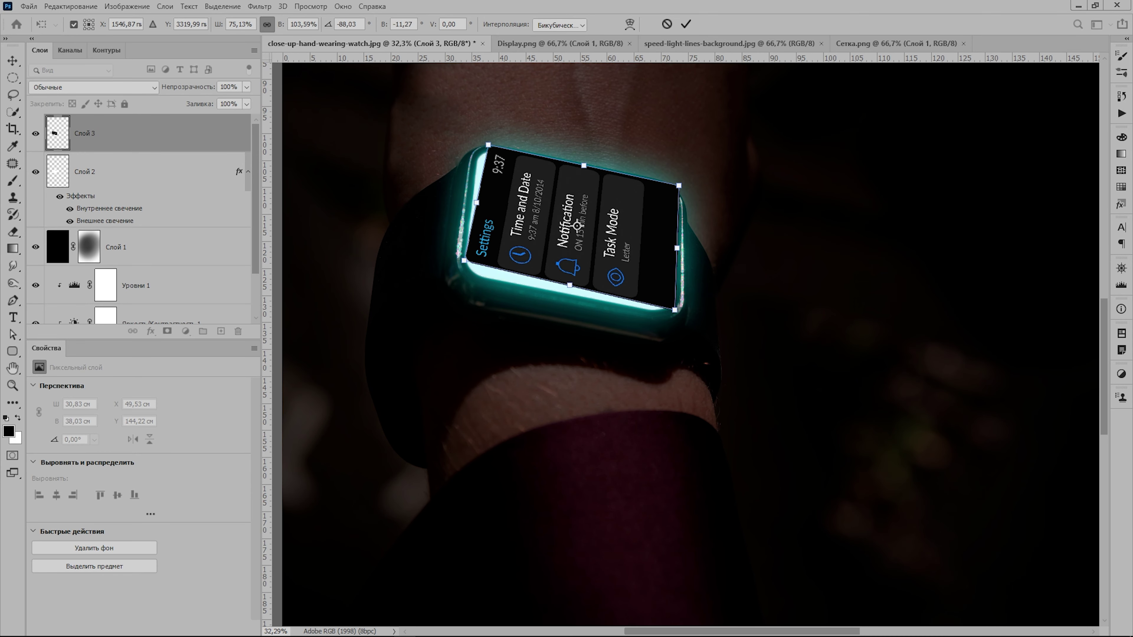
# Refine the distorted interface's corners so they line up closely with the corners of the glowing watch display
pyautogui.moveTo(488, 145)
pyautogui.mouseDown()
pyautogui.moveTo(485, 130)
pyautogui.moveTo(479, 147)
pyautogui.mouseUp()
pyautogui.moveTo(465, 260); pyautogui.dragTo(464, 273)
pyautogui.moveTo(675, 309); pyautogui.dragTo(675, 314)
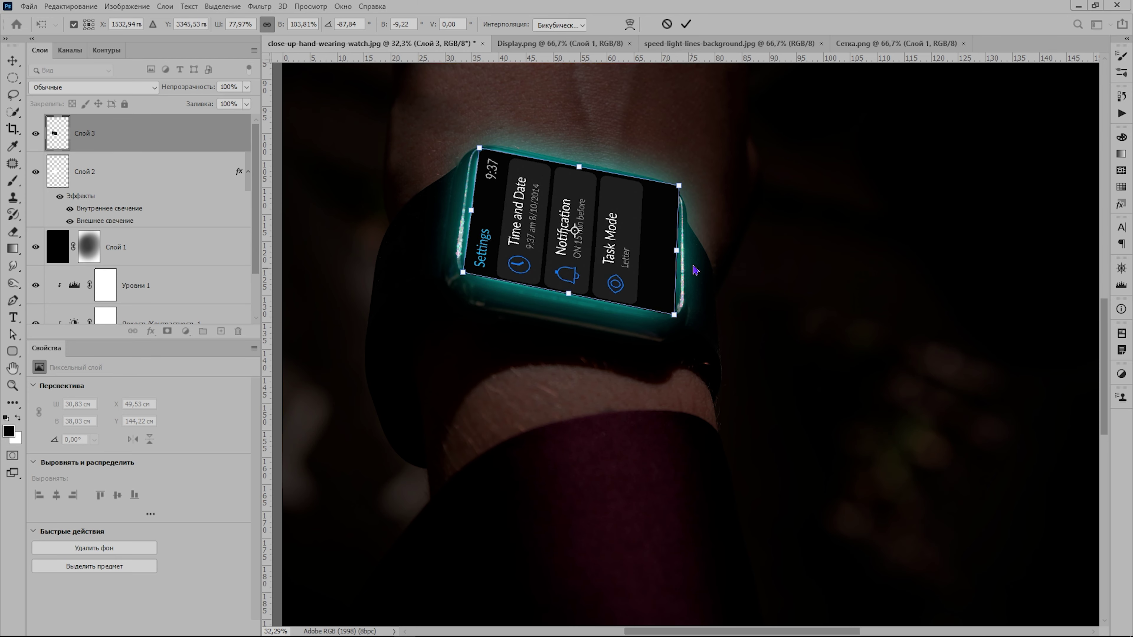
pyautogui.moveTo(678, 186); pyautogui.dragTo(673, 188)
pyautogui.scroll(4, 677, 210)
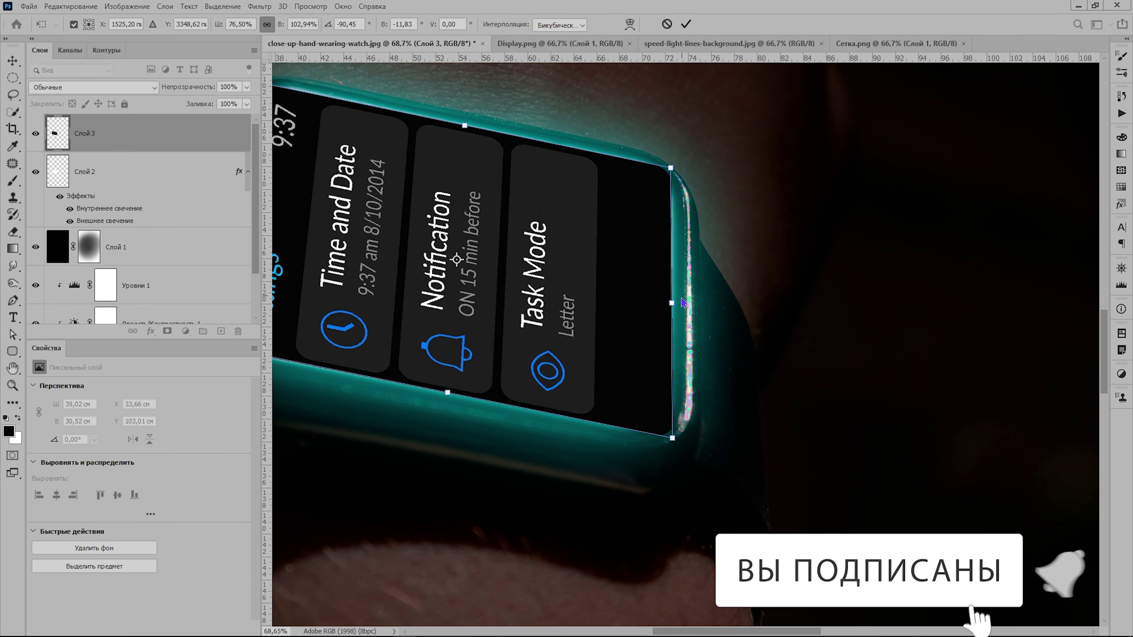
pyautogui.moveTo(667, 441); pyautogui.dragTo(672, 441)
pyautogui.hscroll(-3, 660, 234)
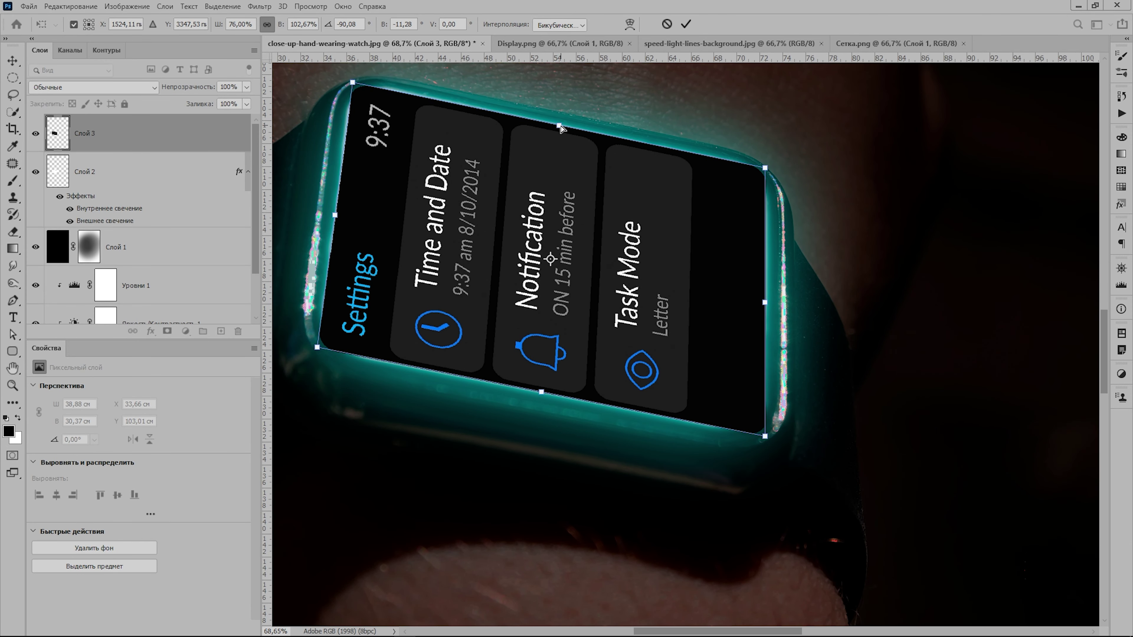
# Stretch all four edges of the interface slightly outward to cover the watch display, and apply the transformation
pyautogui.moveTo(560, 127); pyautogui.dragTo(562, 123)
pyautogui.moveTo(542, 393); pyautogui.dragTo(543, 398)
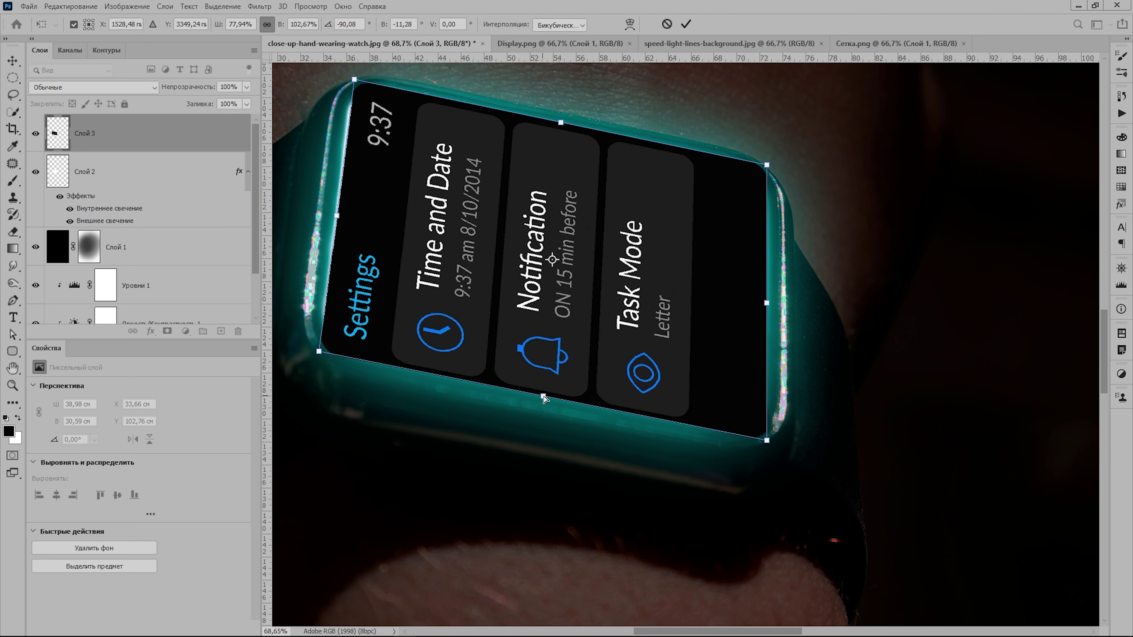
pyautogui.moveTo(337, 217); pyautogui.dragTo(332, 216)
pyautogui.moveTo(767, 303); pyautogui.dragTo(772, 306)
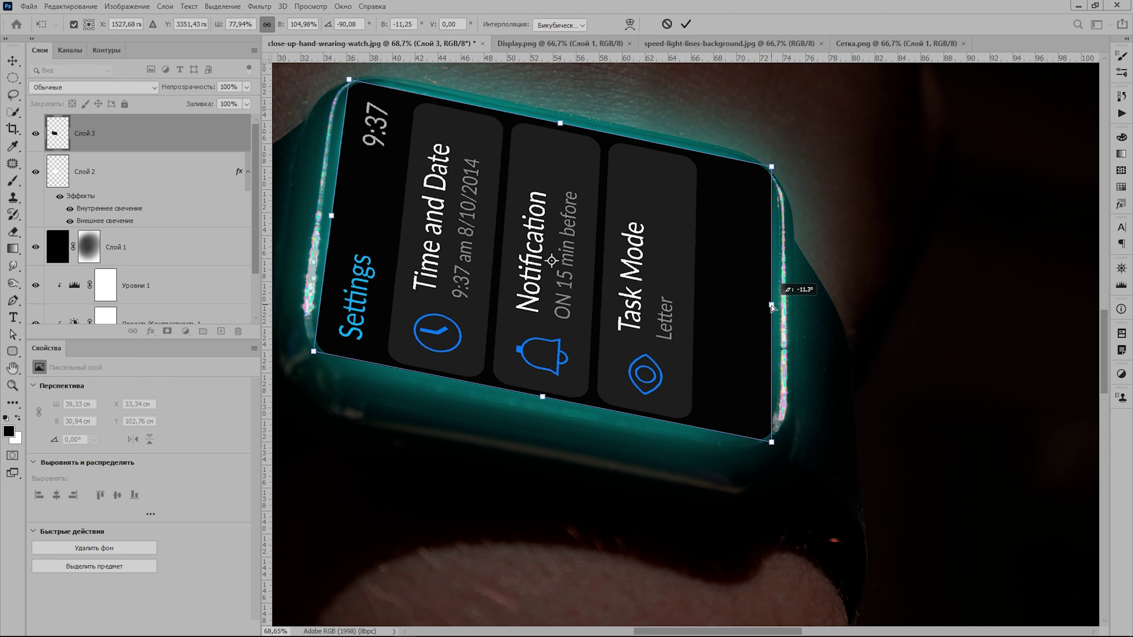
pyautogui.click(685, 24)
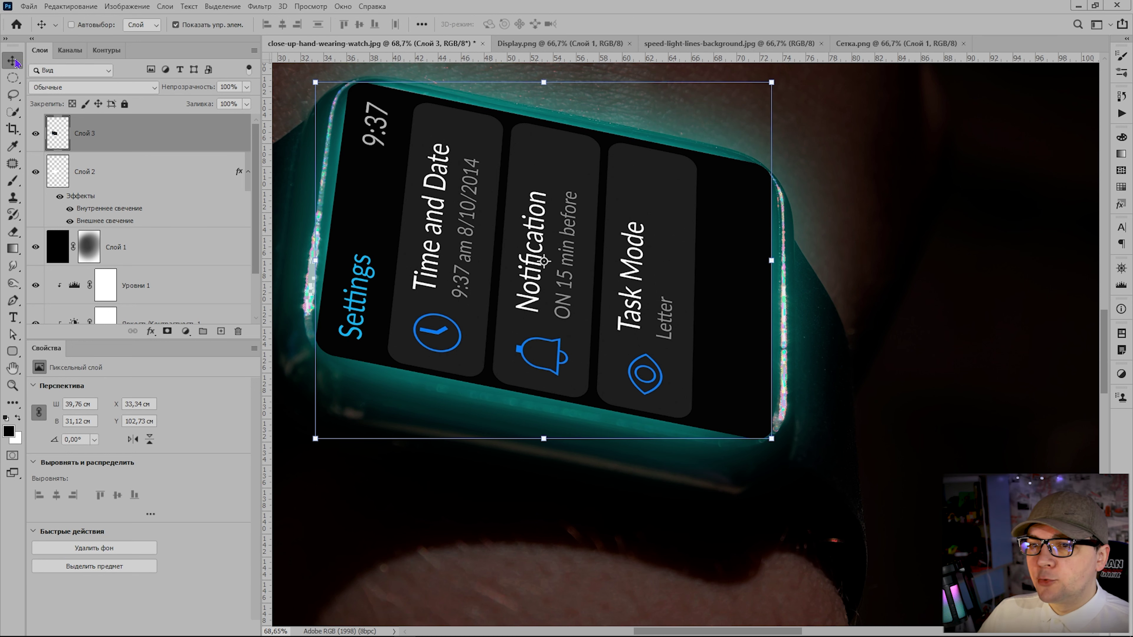
pyautogui.scroll(-5, 497, 200)
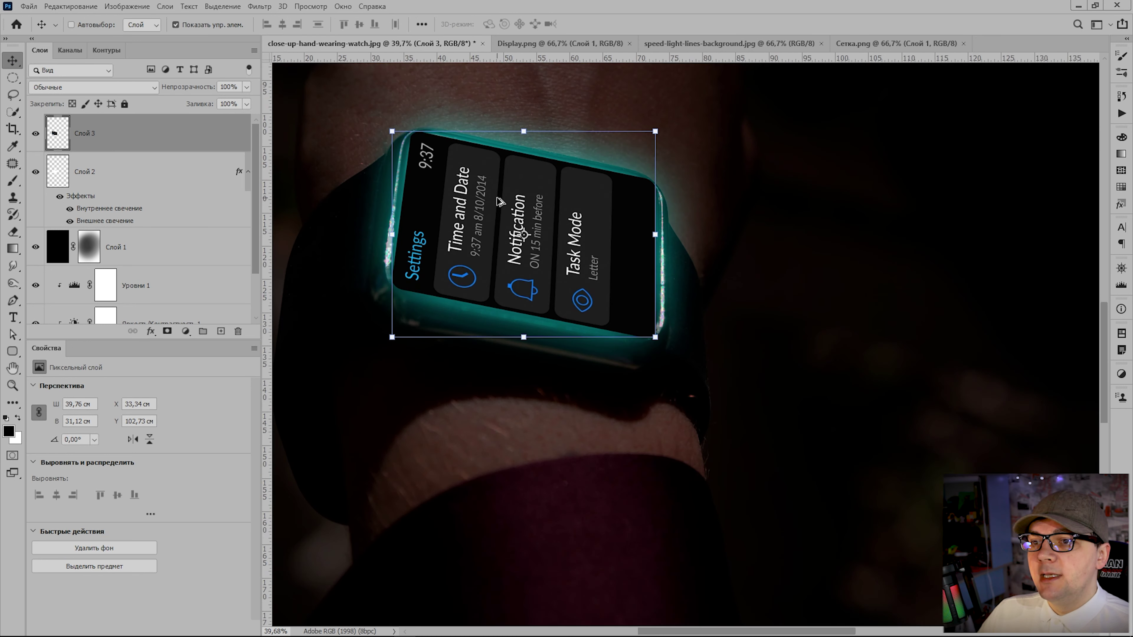
pyautogui.scroll(-2, 497, 197)
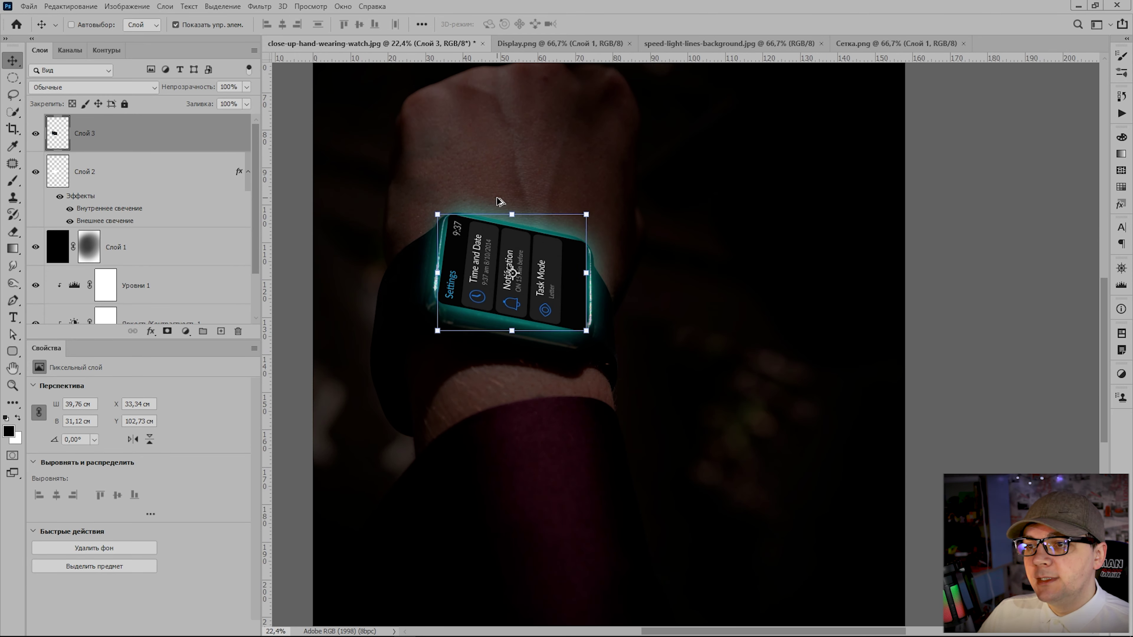
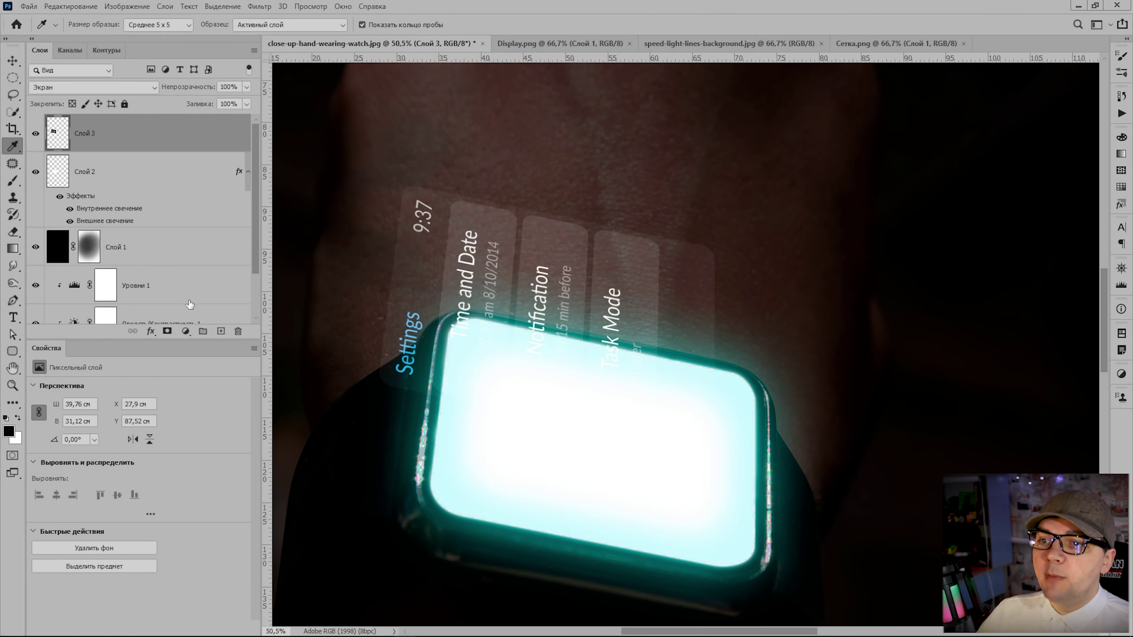
# Add a Levels adjustment clipped to the floating interface layer and set its black input level to 10
pyautogui.click(185, 332)
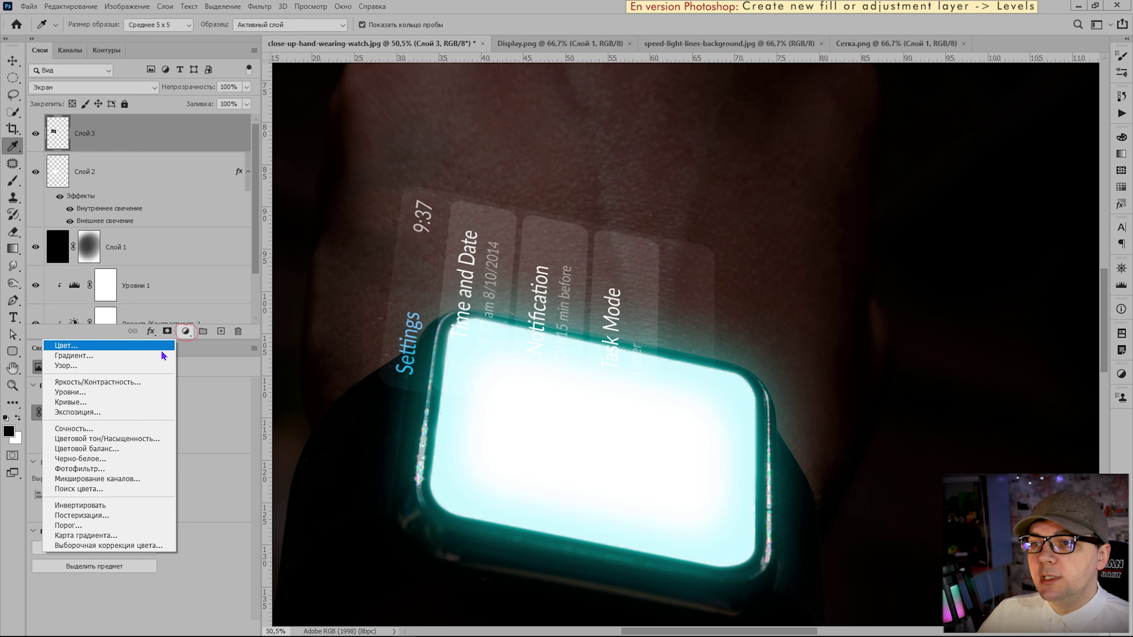
pyautogui.click(138, 393)
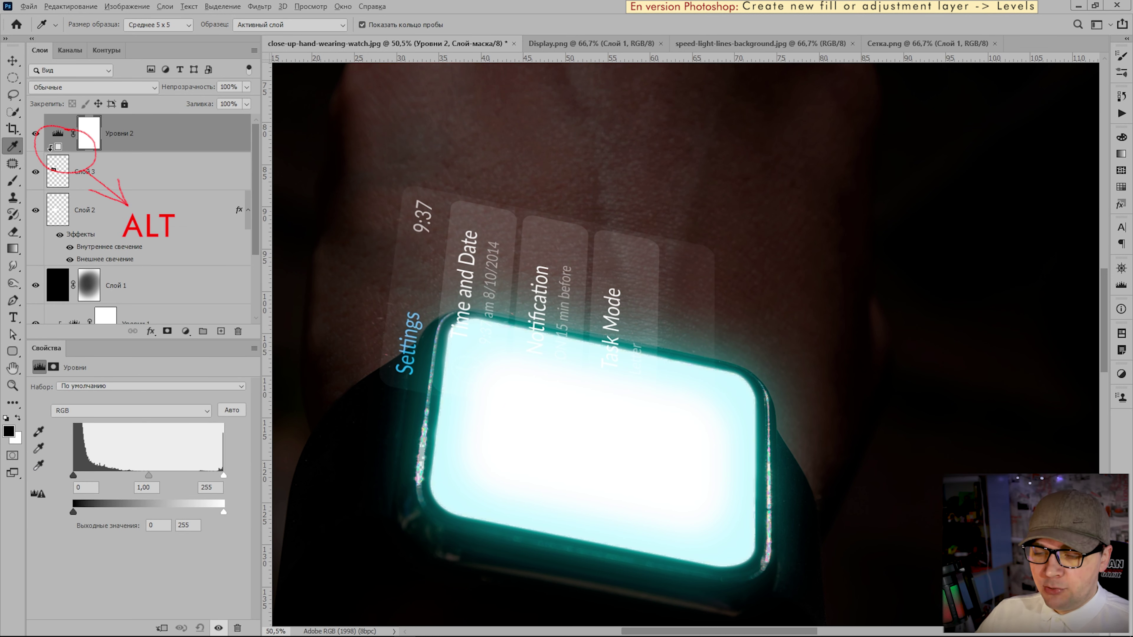
pyautogui.keyDown('alt'); pyautogui.click(60, 151); pyautogui.keyUp('alt')
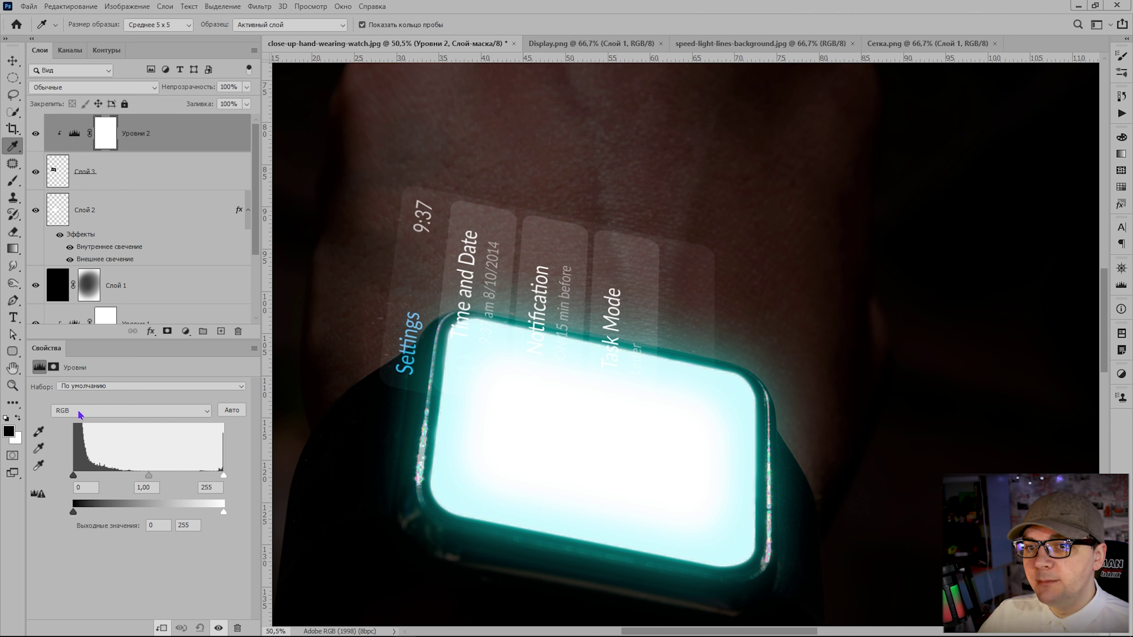
pyautogui.moveTo(74, 476); pyautogui.dragTo(82, 480)
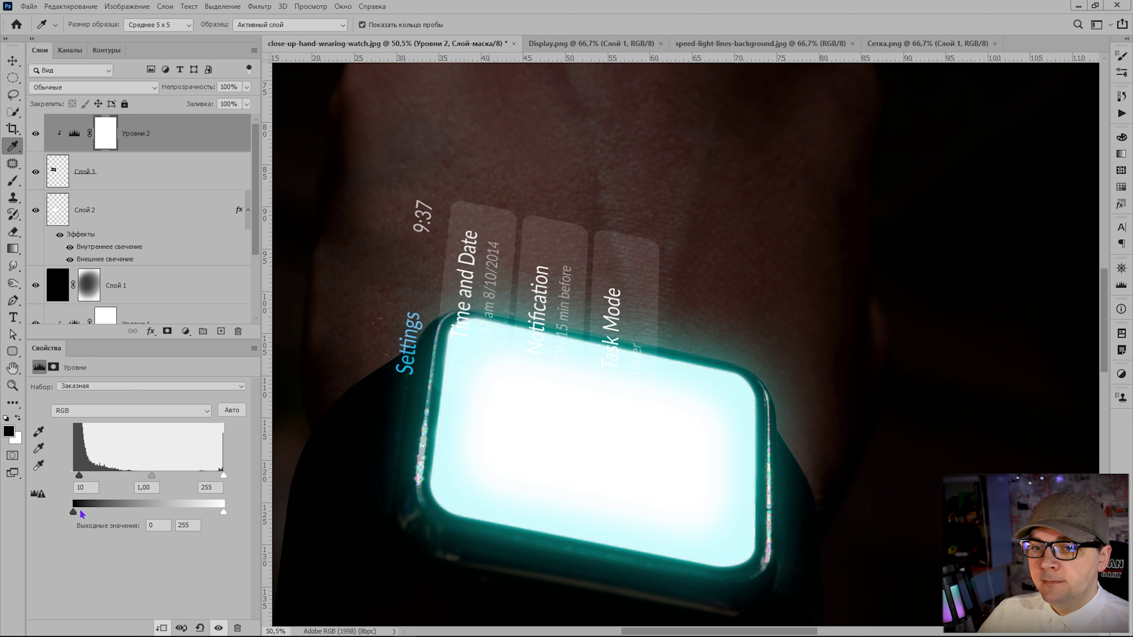
pyautogui.click(85, 487)
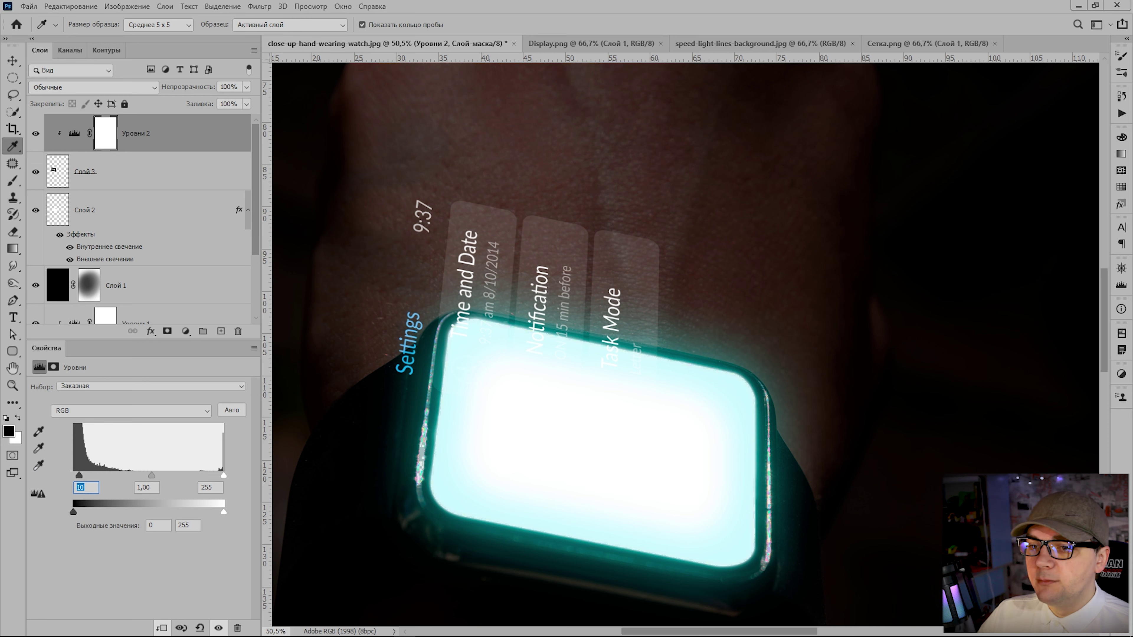
# Load the white watch display layer's outline as a selection and make that layer active
pyautogui.press('ctrl')
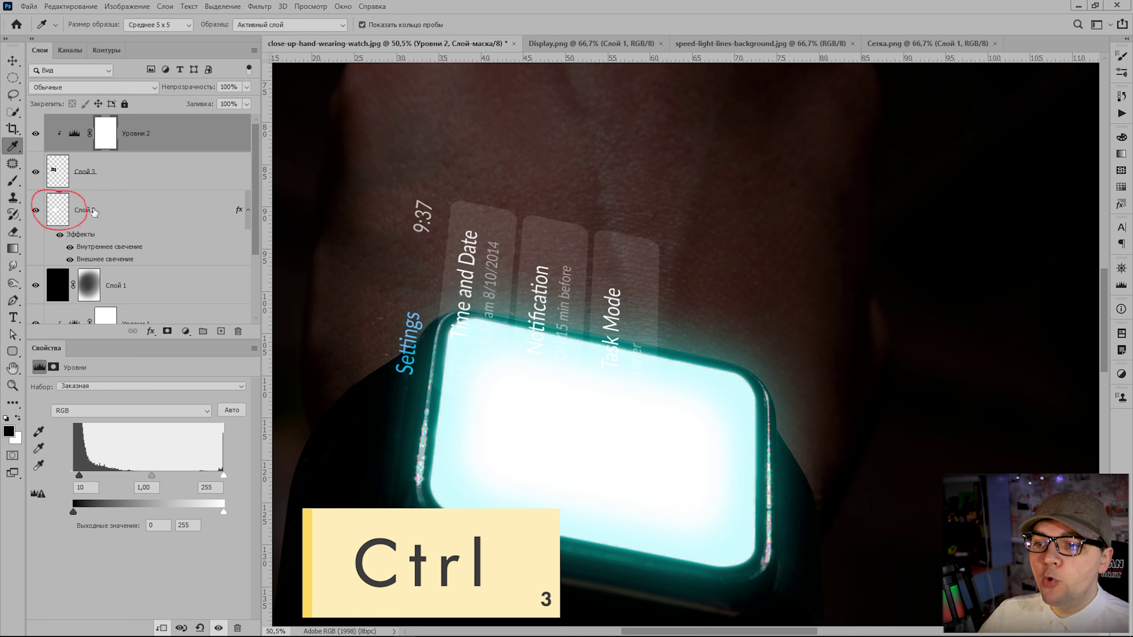
pyautogui.keyDown('ctrl'); pyautogui.click(62, 216); pyautogui.keyUp('ctrl')
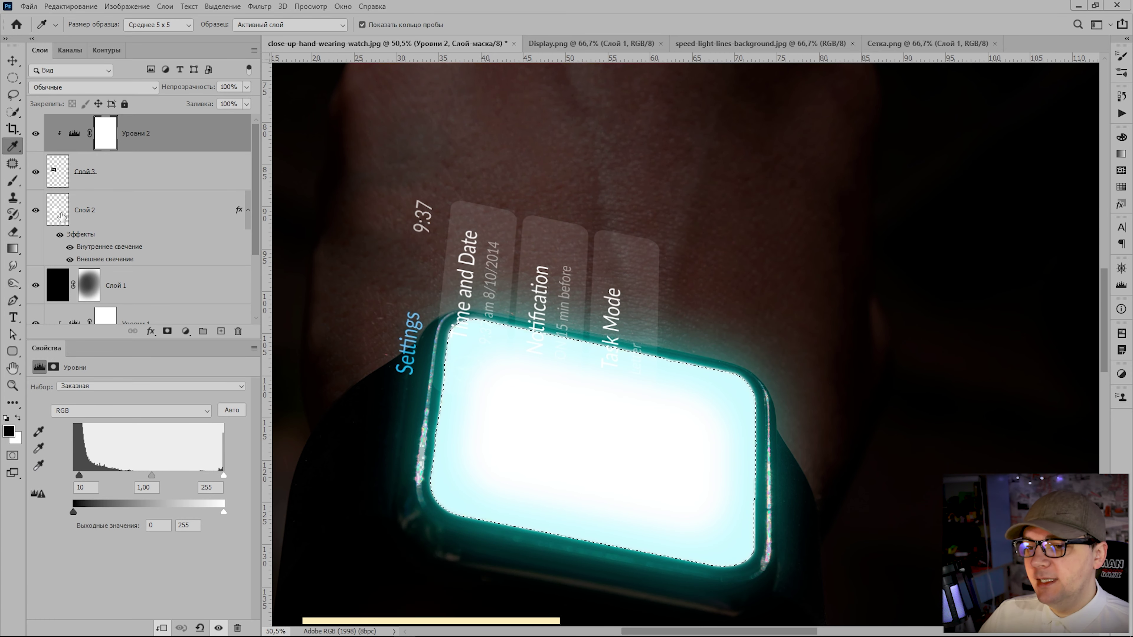
pyautogui.click(139, 217)
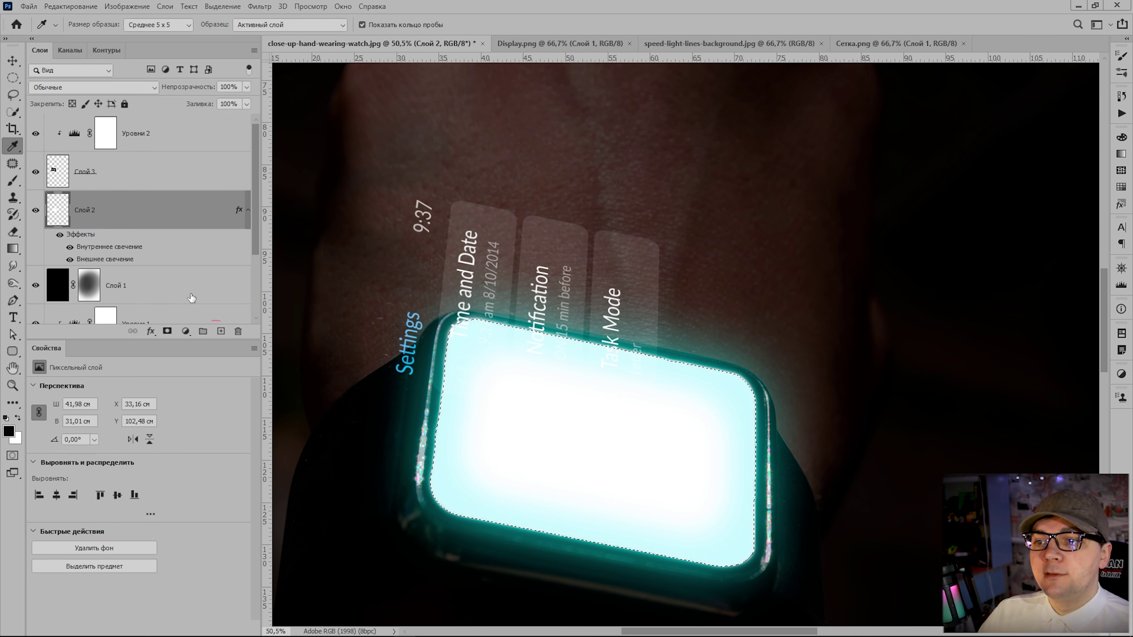
# Create a layer above the white display, fill the selection with the default black foreground color, and hide the filled area with an inverted mask
pyautogui.click(222, 332)
pyautogui.press('d')
pyautogui.press('d')
pyautogui.press('d')
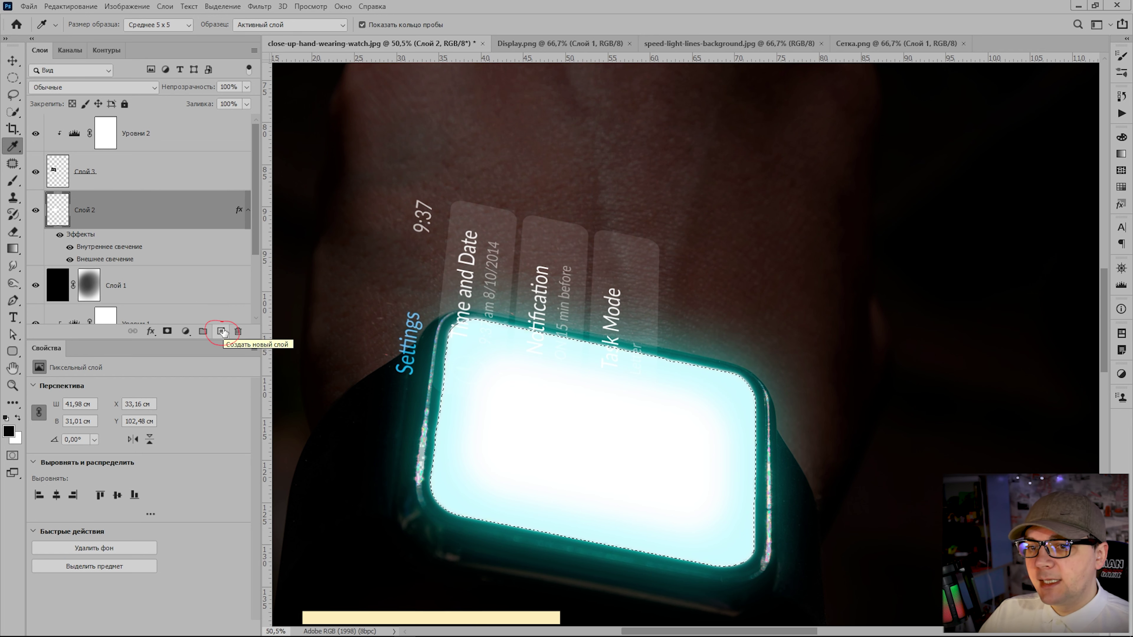
pyautogui.click(221, 332)
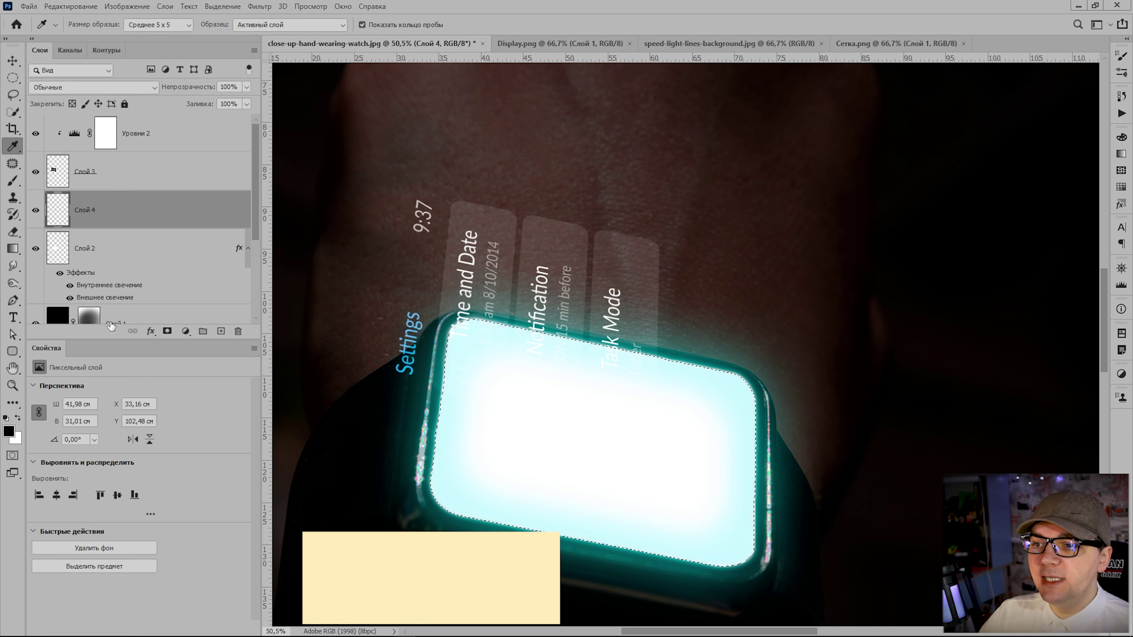
pyautogui.hotkey('alt', 'BackSpace')
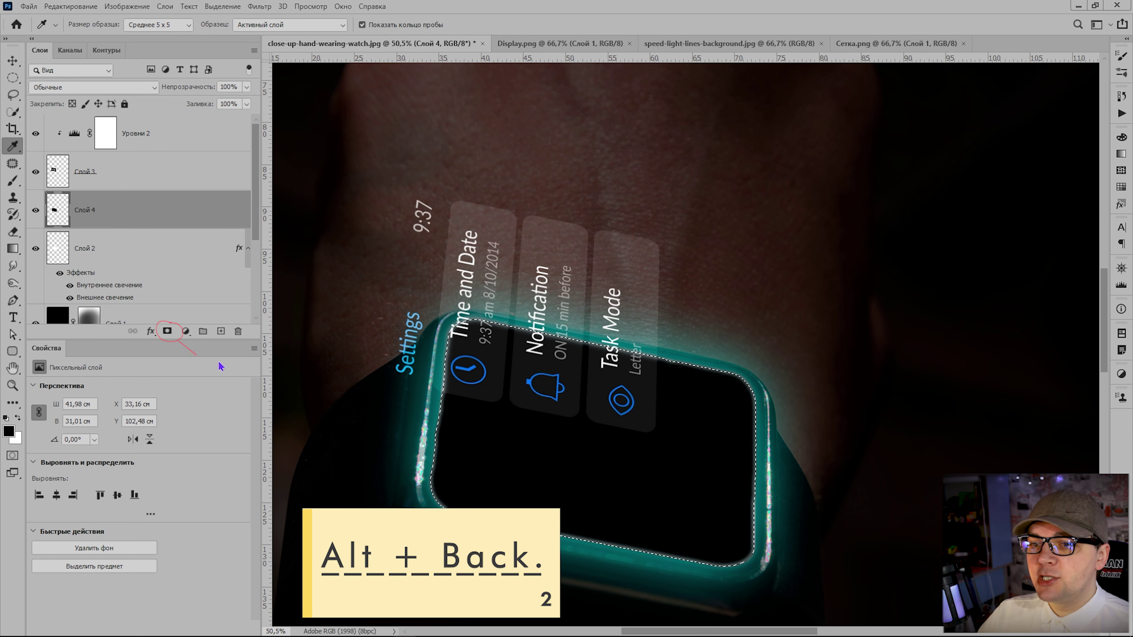
pyautogui.keyDown('alt'); pyautogui.click(168, 334); pyautogui.keyUp('alt')
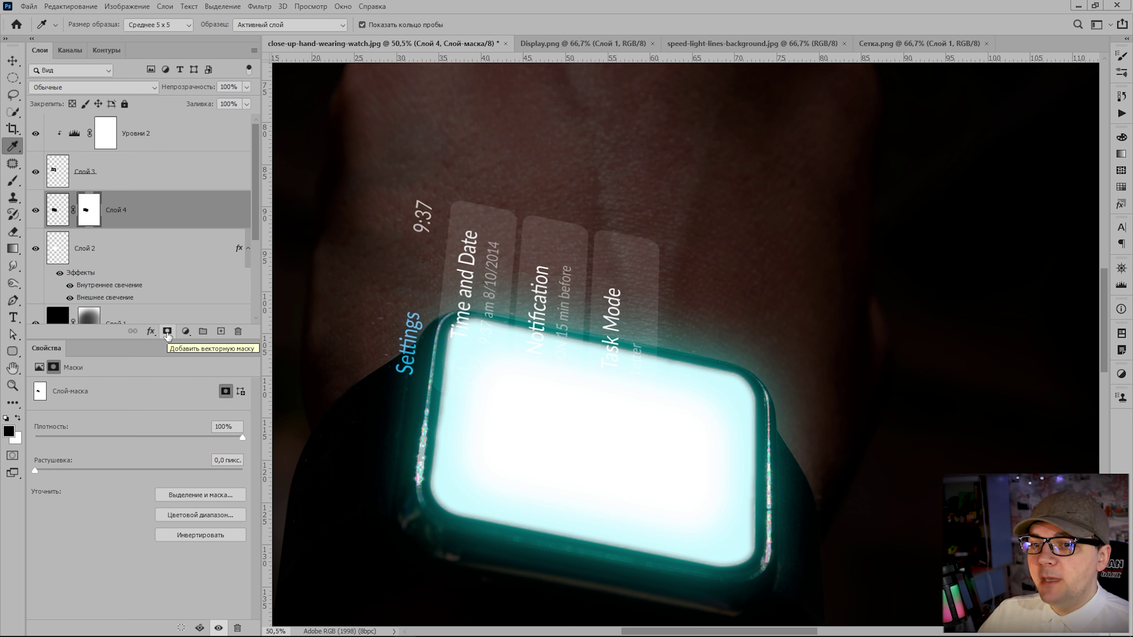
# Set up a soft round brush with a size of 1439 px, 0% hardness and 20% opacity
pyautogui.press('b')
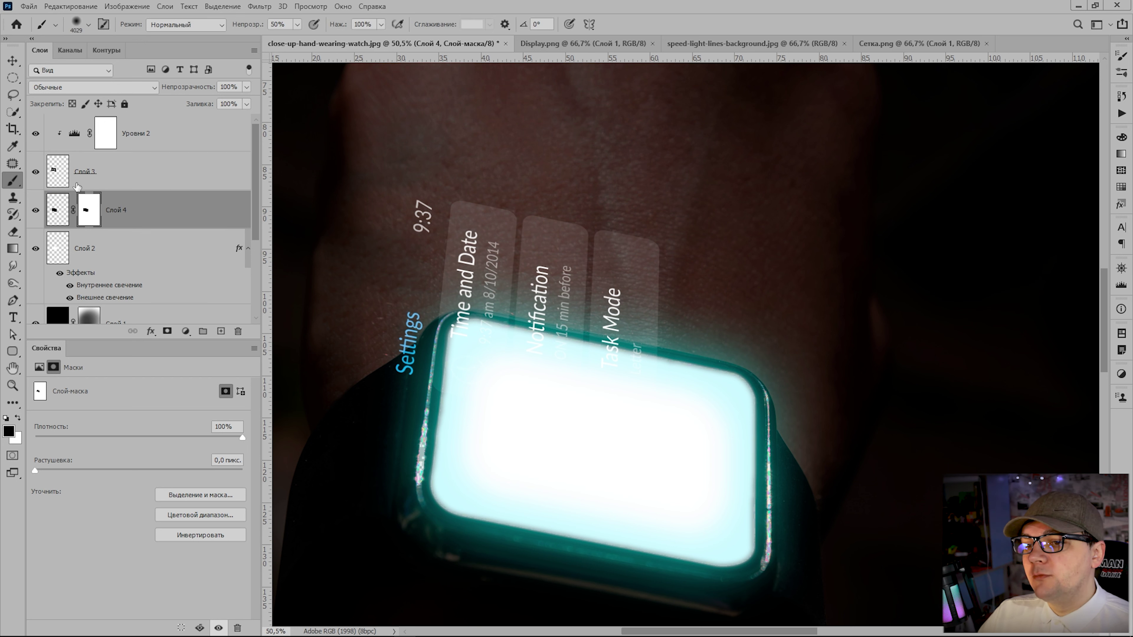
pyautogui.rightClick(467, 327)
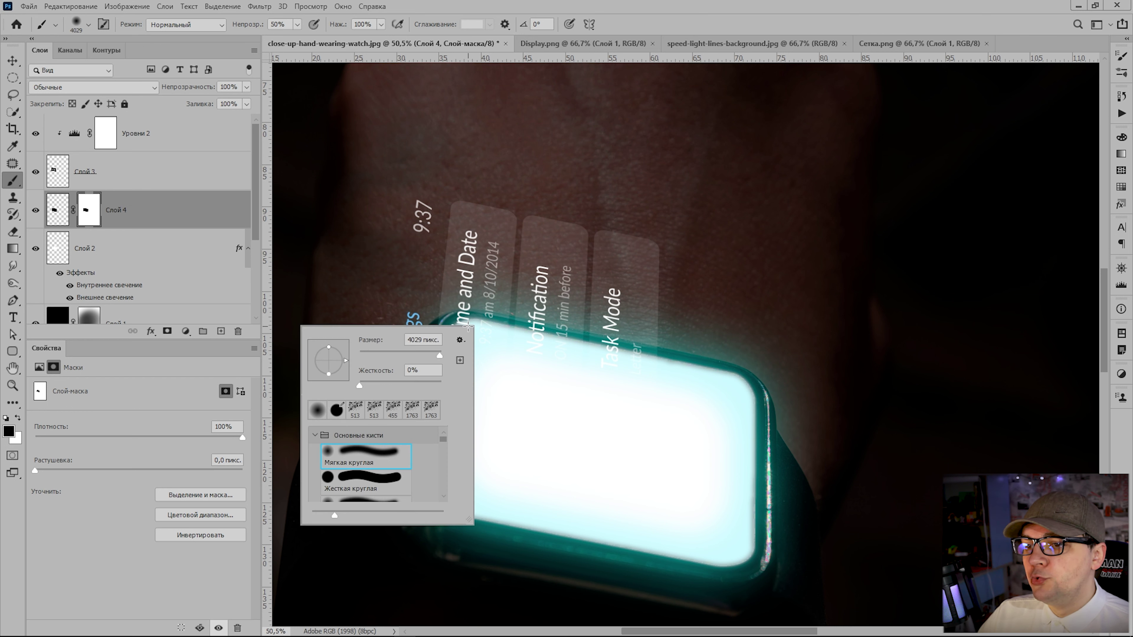
pyautogui.moveTo(432, 356); pyautogui.dragTo(430, 356)
pyautogui.click(425, 341)
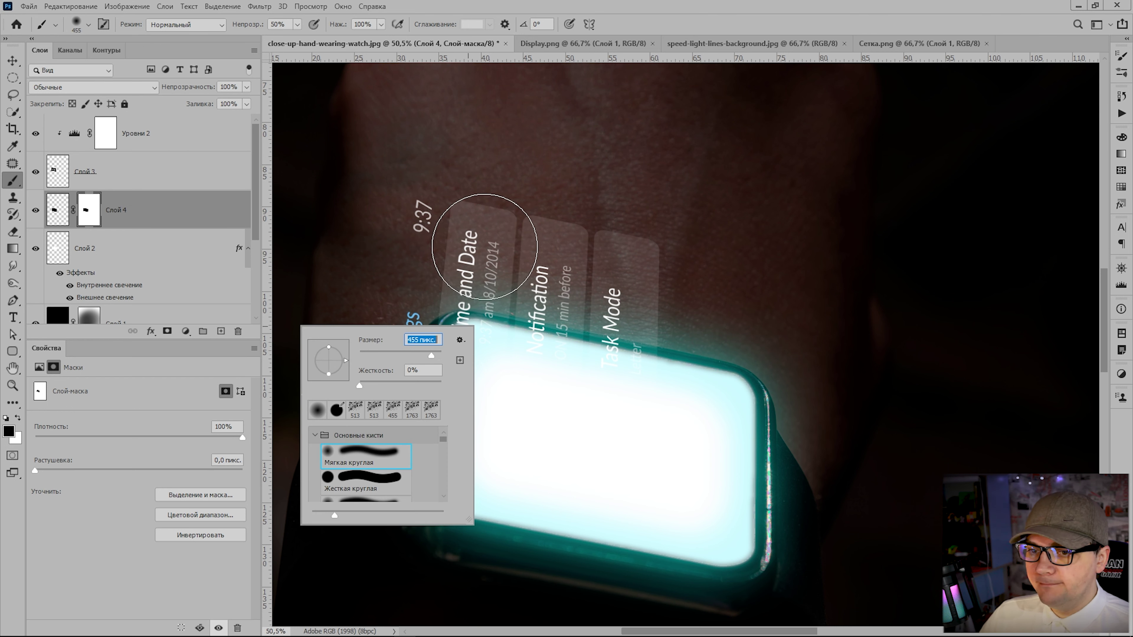
pyautogui.write('1439')
pyautogui.press('Return')
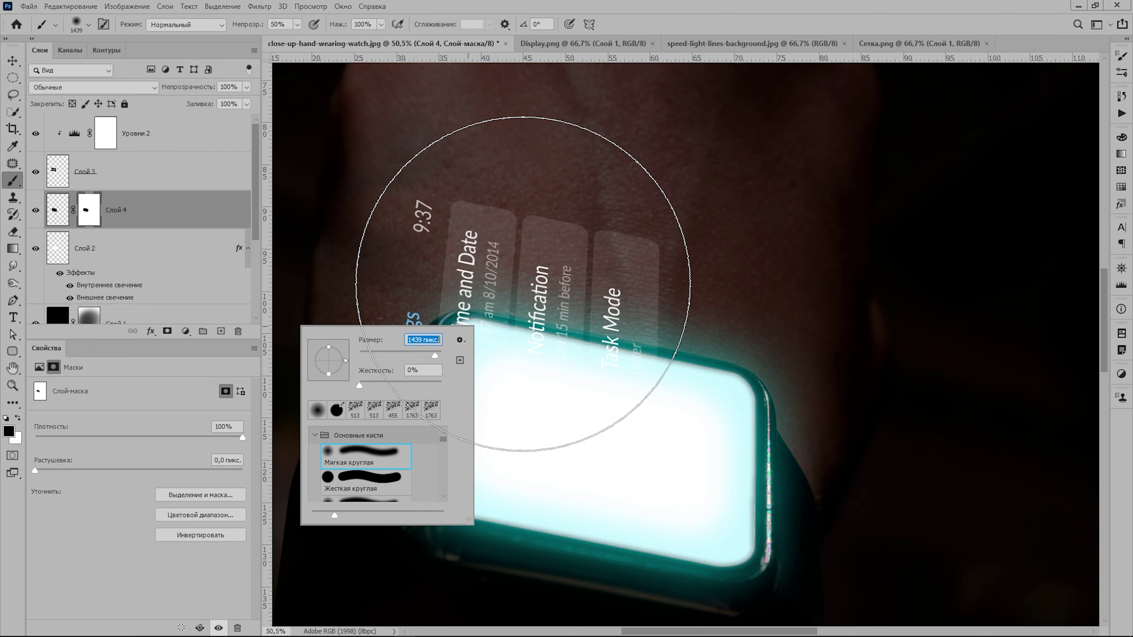
pyautogui.scroll(-3, 520, 344)
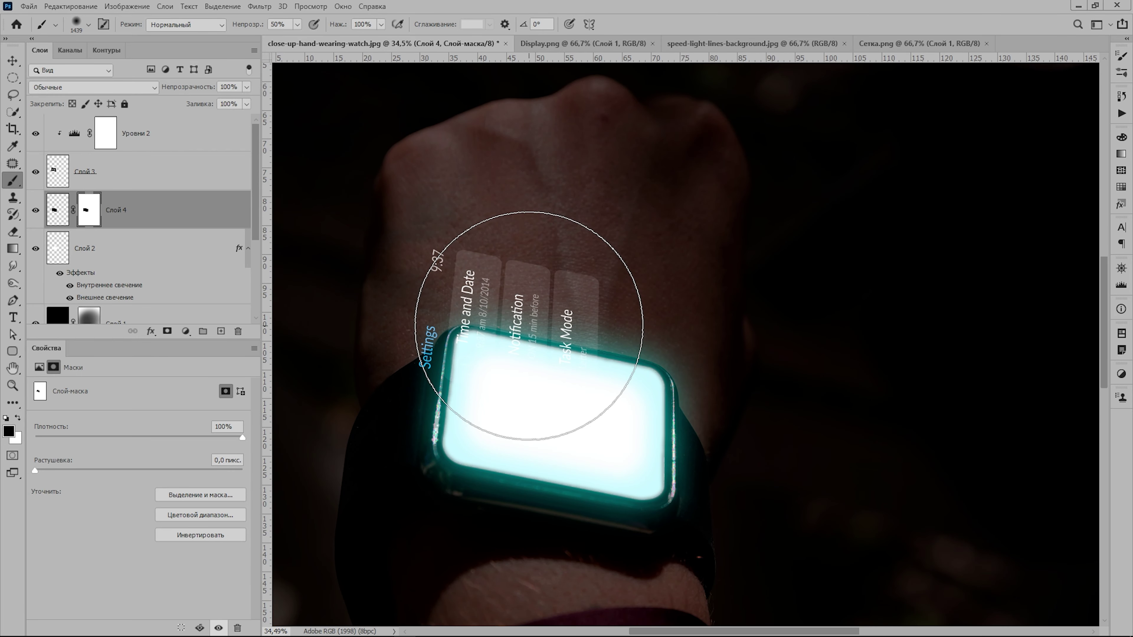
pyautogui.click(247, 26)
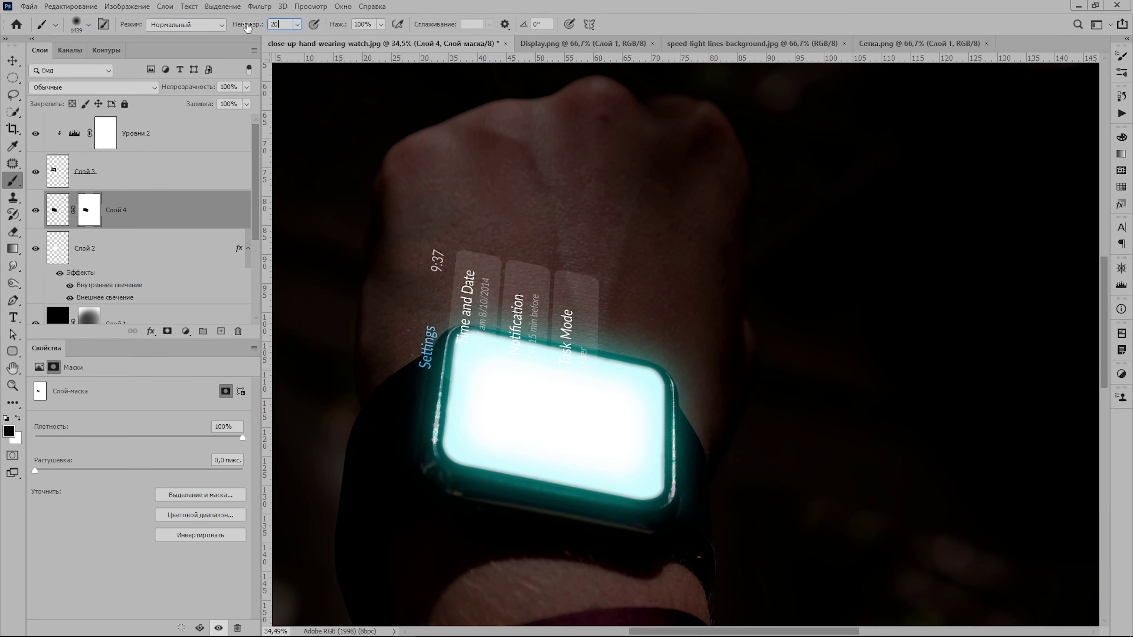
pyautogui.write('20')
pyautogui.press('Return')
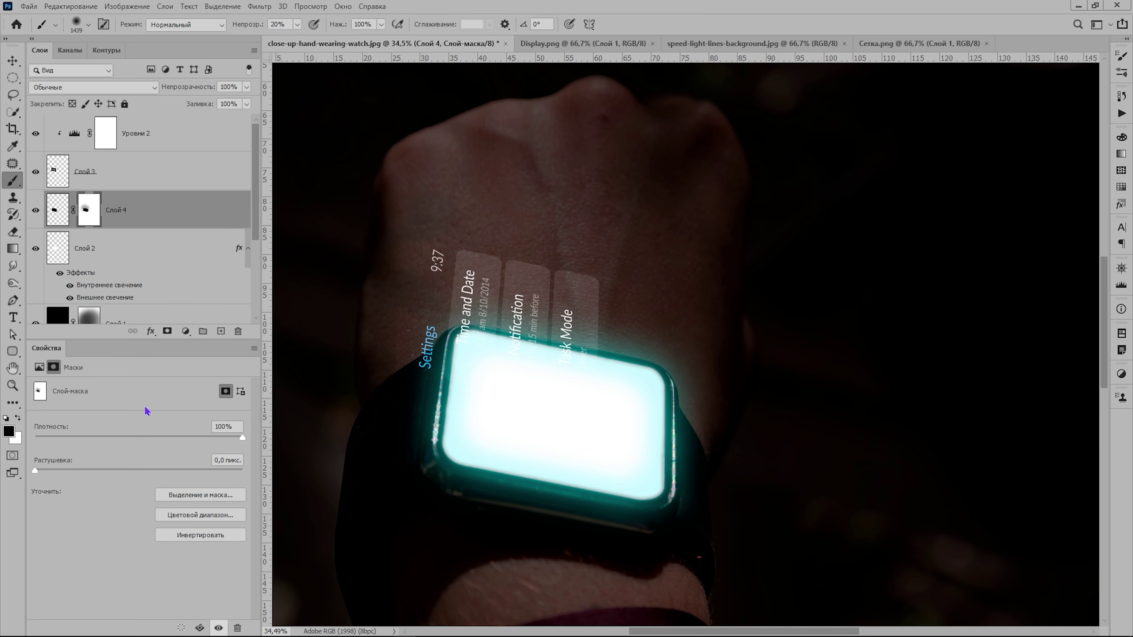
# Paint white on the black fill layer's mask to gently darken the display beneath the floating interface
pyautogui.click(18, 419)
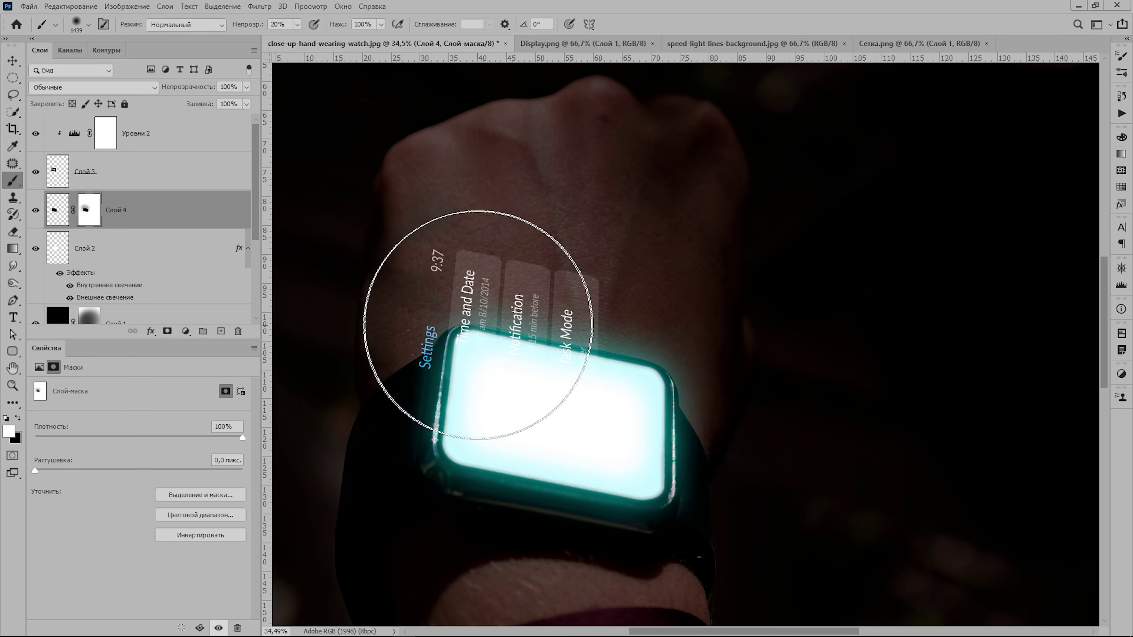
pyautogui.moveTo(480, 329)
pyautogui.mouseDown()
pyautogui.moveTo(523, 362)
pyautogui.moveTo(557, 330)
pyautogui.mouseUp()
pyautogui.moveTo(486, 308); pyautogui.dragTo(491, 254)
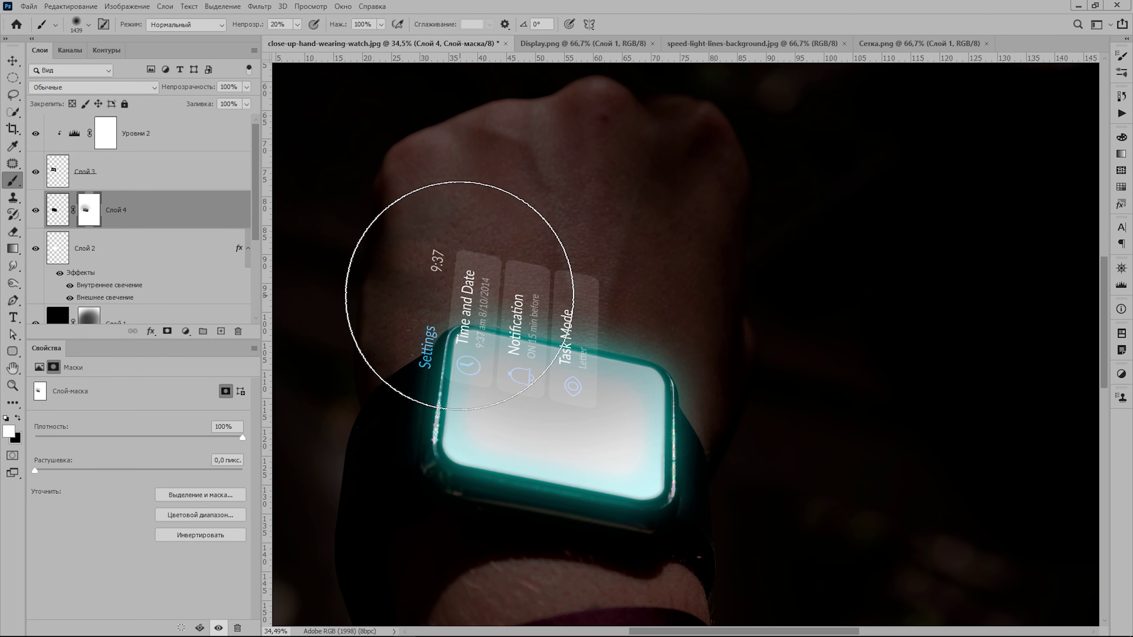
pyautogui.moveTo(480, 304); pyautogui.dragTo(662, 151)
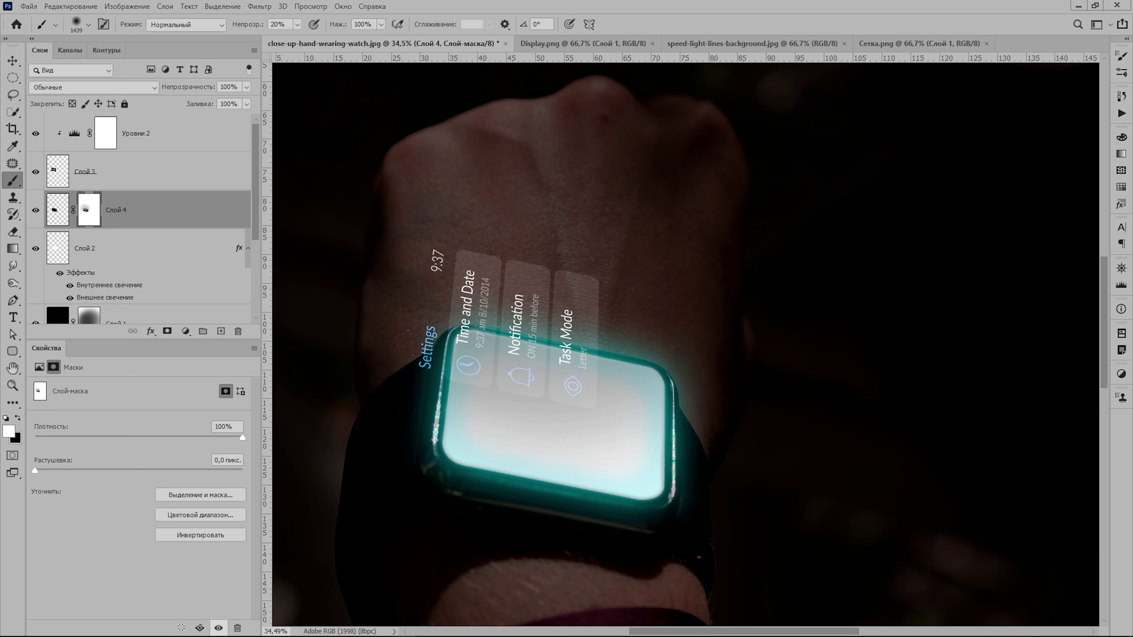
# Duplicate the white display layer, place the copy directly below the interface layer, and delete the copy's glow effects
pyautogui.moveTo(154, 250); pyautogui.dragTo(220, 331)
pyautogui.moveTo(142, 254); pyautogui.dragTo(143, 195)
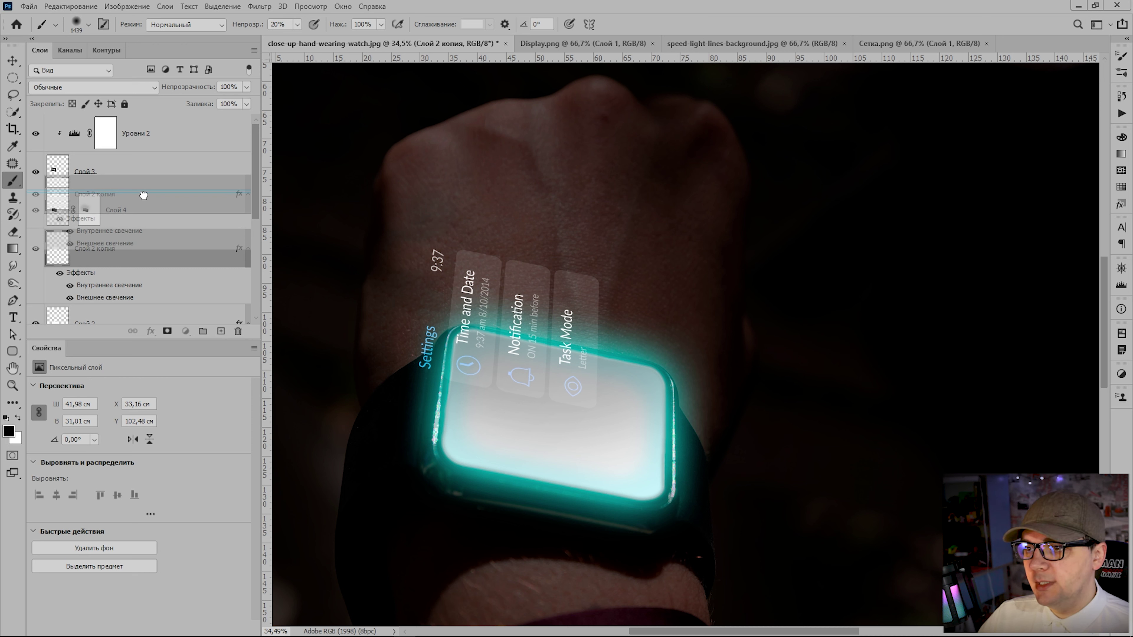
pyautogui.moveTo(143, 195); pyautogui.dragTo(143, 196)
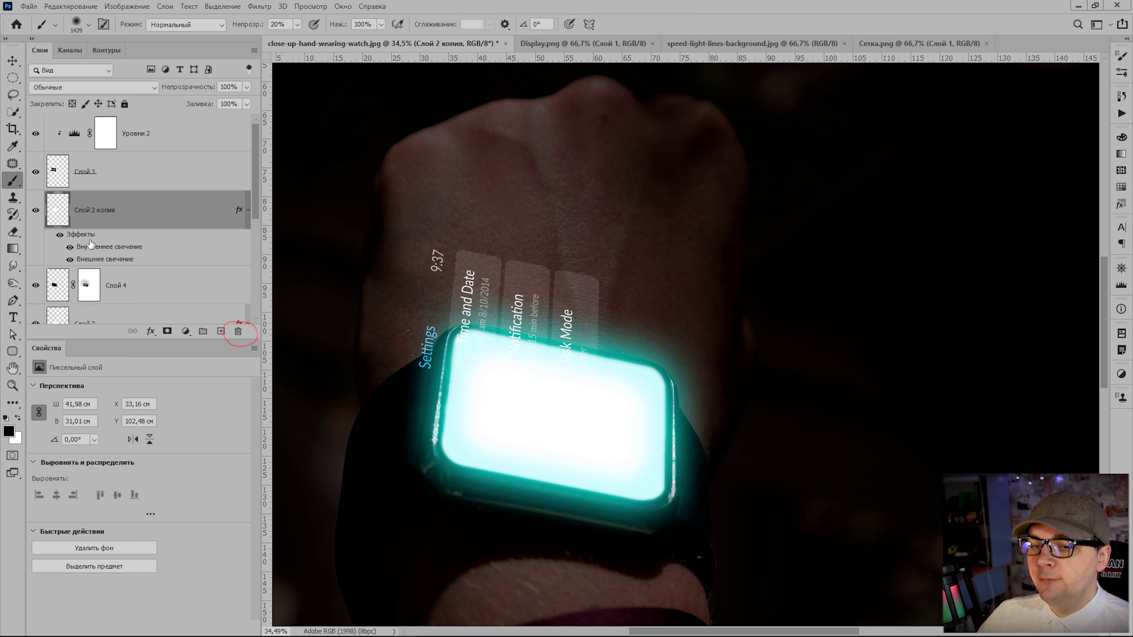
pyautogui.moveTo(200, 295); pyautogui.dragTo(238, 331)
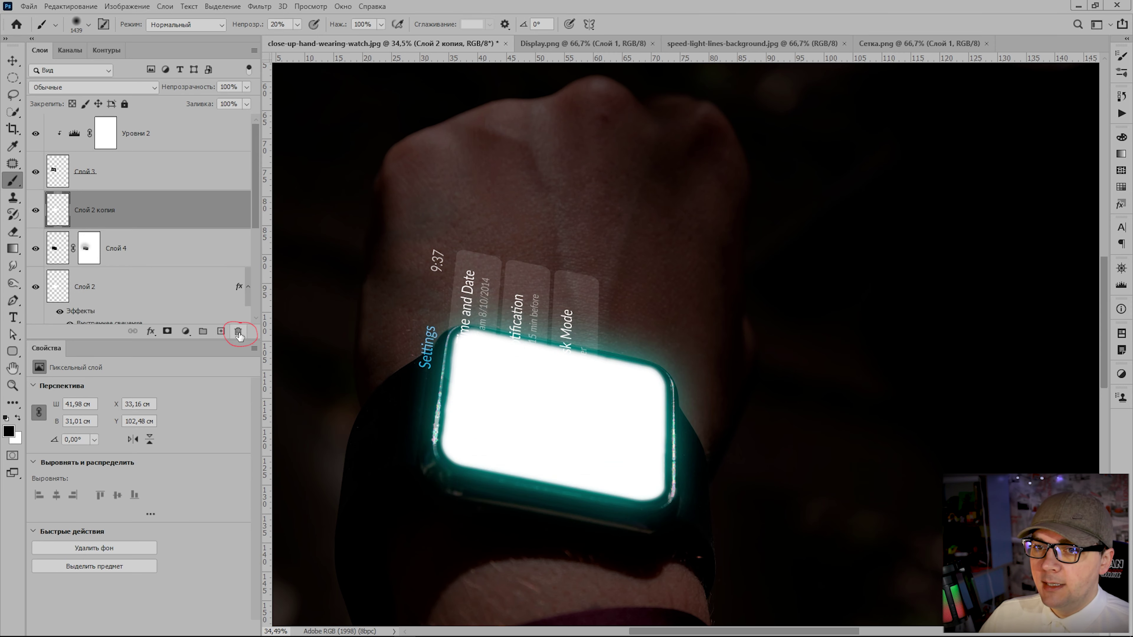
# Bring the grid pattern from Сетка.png into the watch document and accept the color profile conversion
pyautogui.click(892, 44)
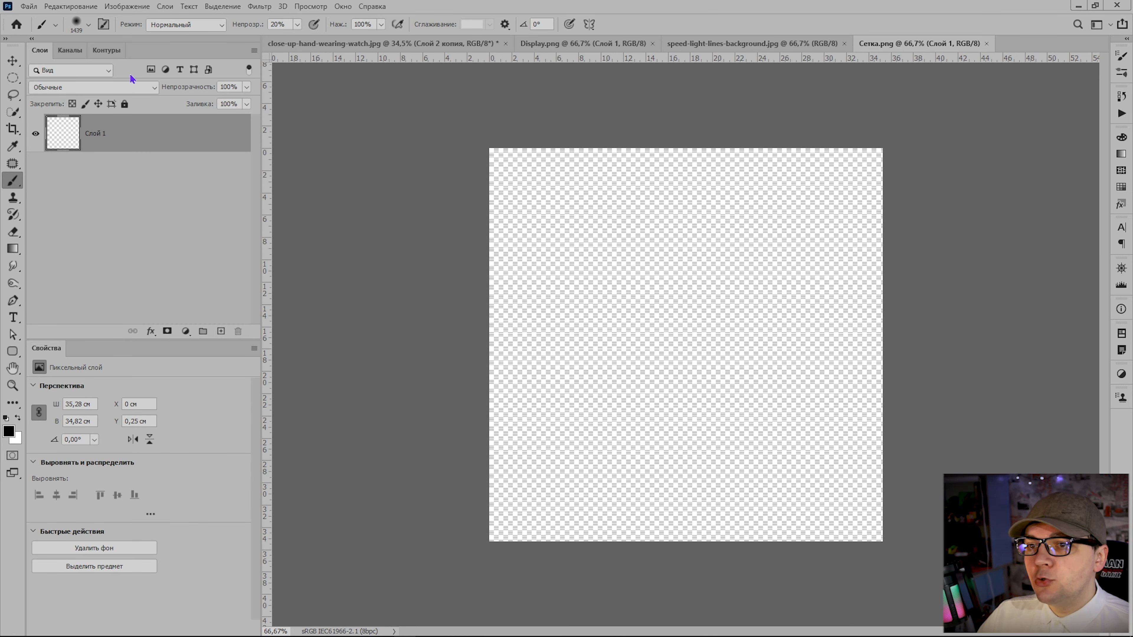
pyautogui.click(15, 60)
pyautogui.moveTo(664, 270); pyautogui.dragTo(587, 313)
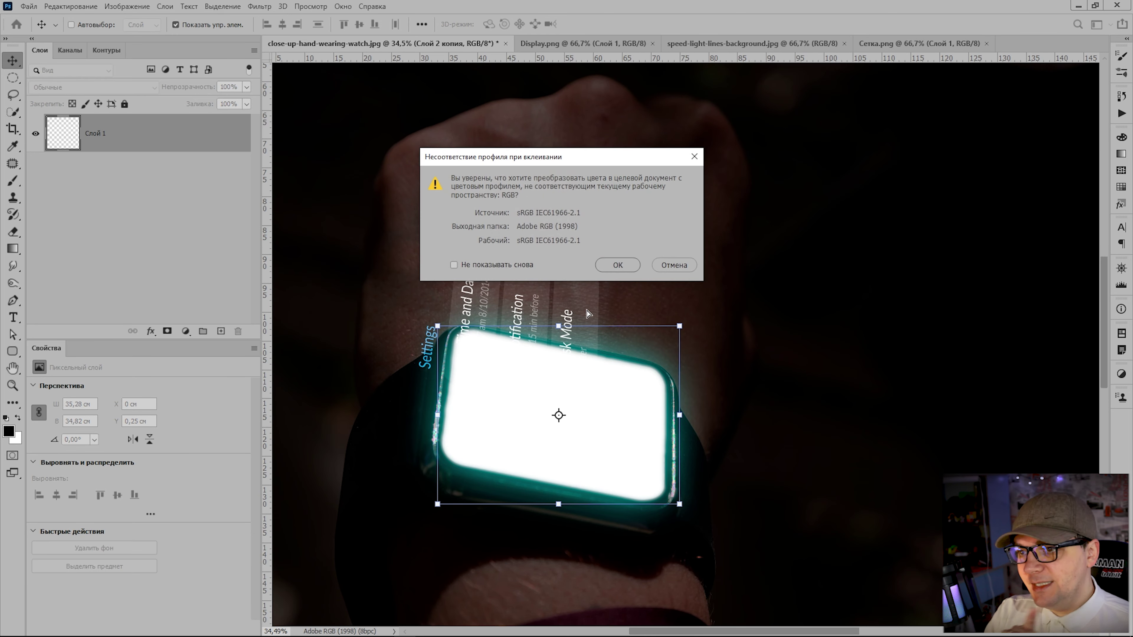
pyautogui.click(627, 268)
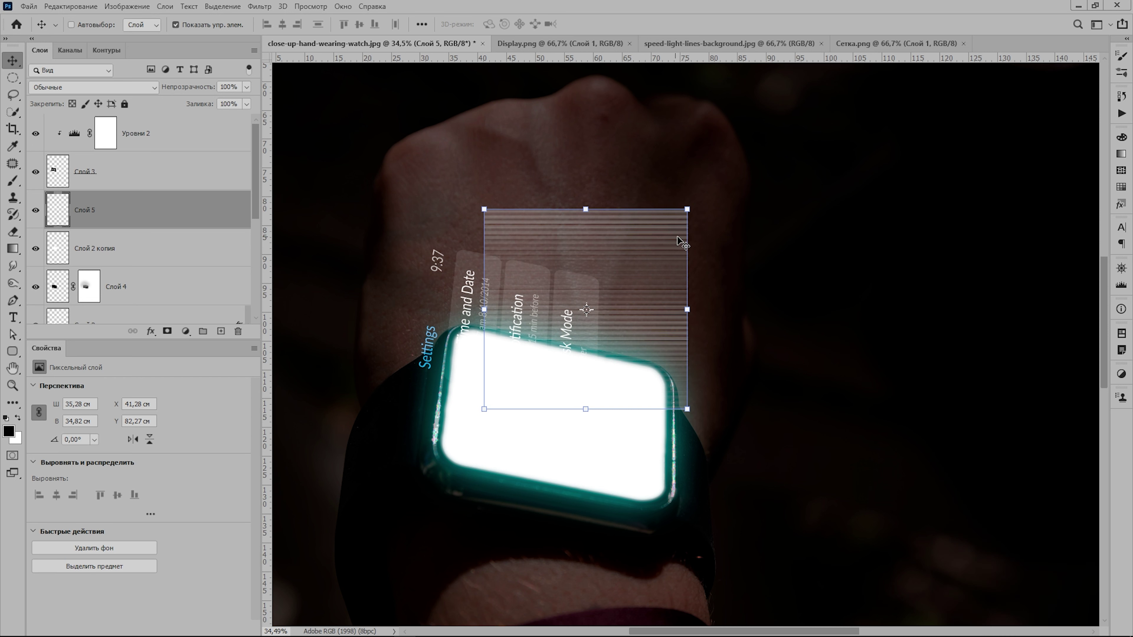
# Rotate the grid to about -84°, scale it to about 118.6%, position it over the whole watch display, and apply the transformation
pyautogui.moveTo(695, 208); pyautogui.dragTo(494, 190)
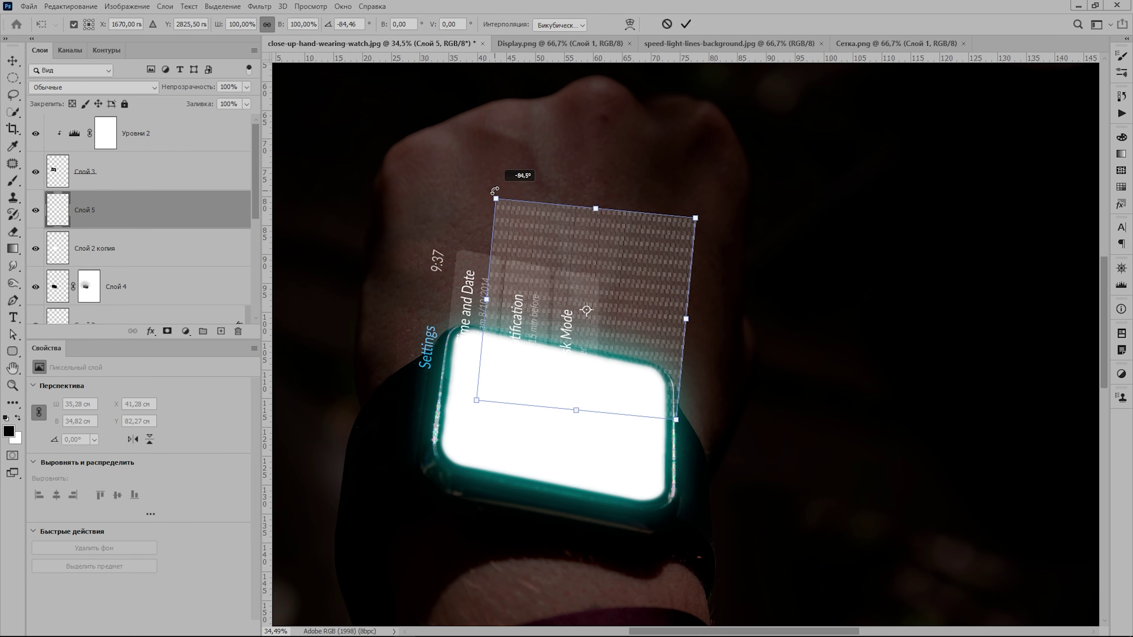
pyautogui.moveTo(539, 257); pyautogui.dragTo(502, 353)
pyautogui.moveTo(664, 305); pyautogui.dragTo(690, 293)
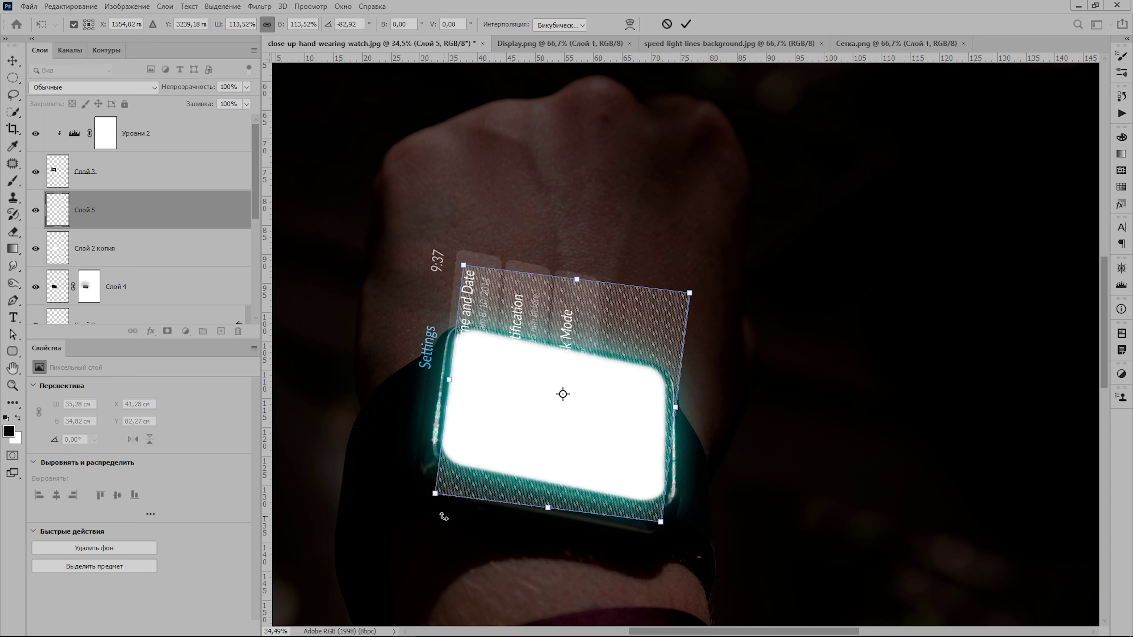
pyautogui.moveTo(436, 496); pyautogui.dragTo(423, 503)
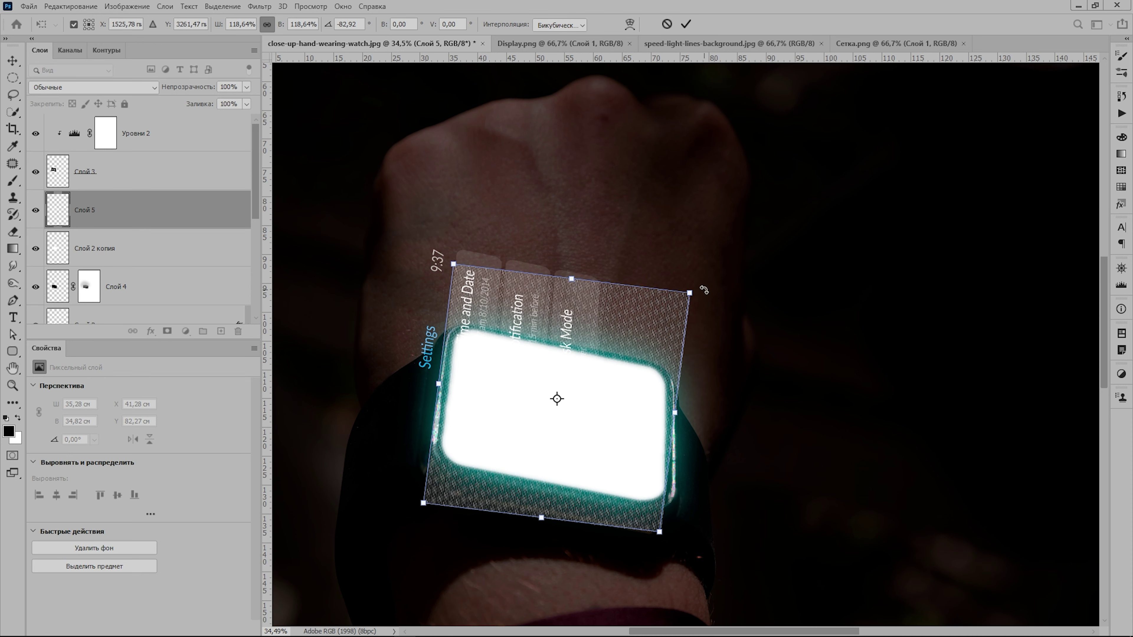
pyautogui.moveTo(703, 289); pyautogui.dragTo(725, 271)
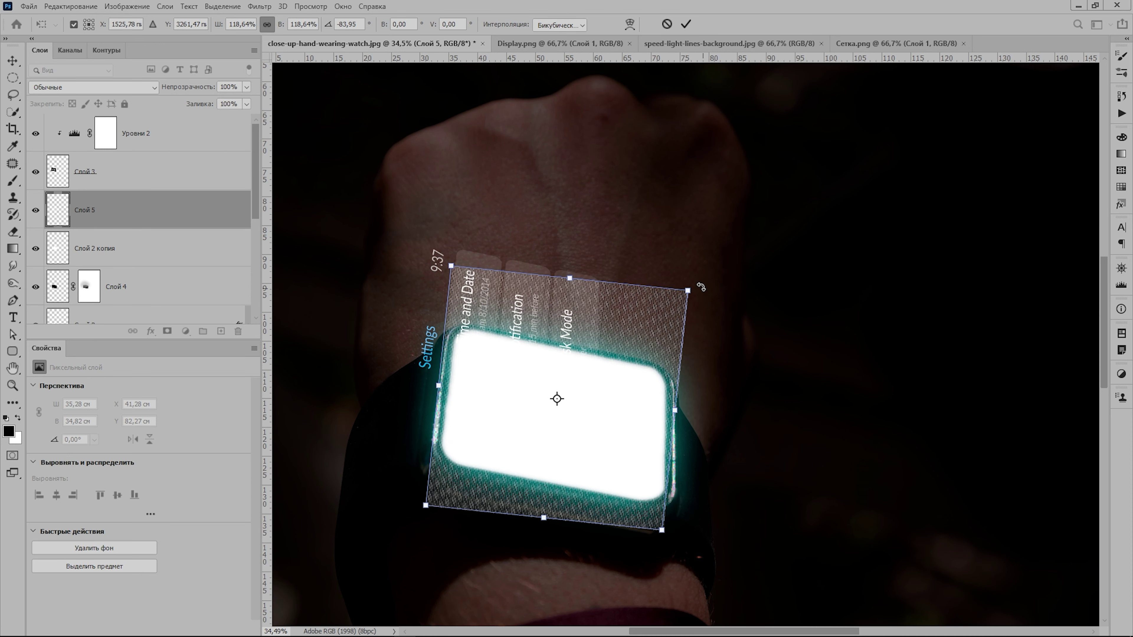
pyautogui.moveTo(608, 381); pyautogui.dragTo(613, 388)
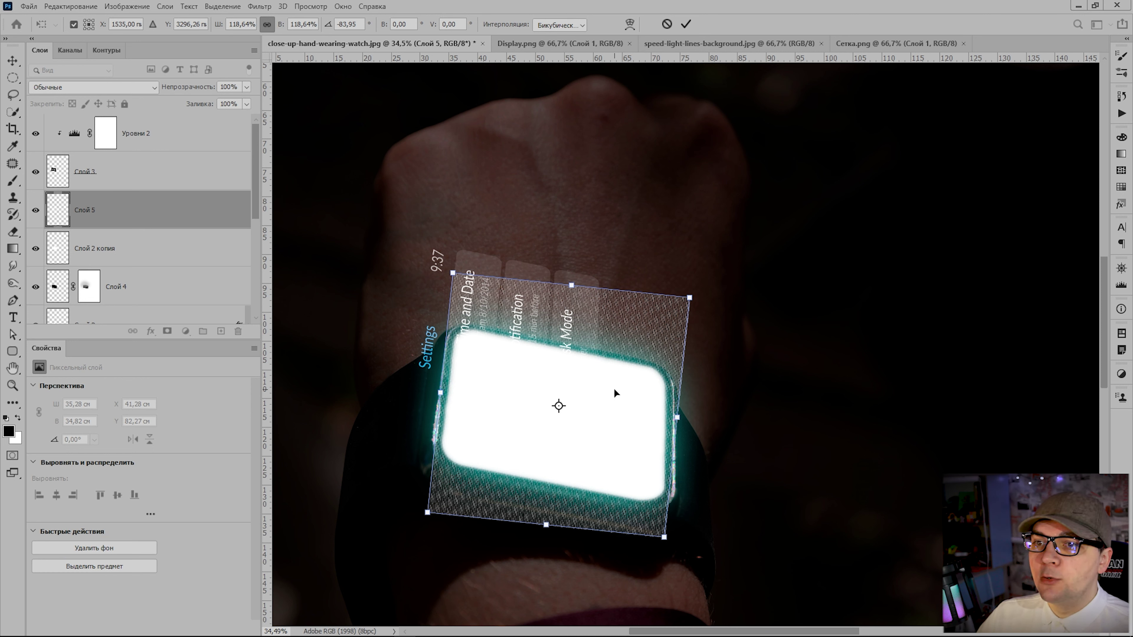
# Load the grid's outline as a selection, hide the grid layer, and use the selection to mask the white display copy
pyautogui.keyDown('ctrl'); pyautogui.click(62, 220); pyautogui.keyUp('ctrl')
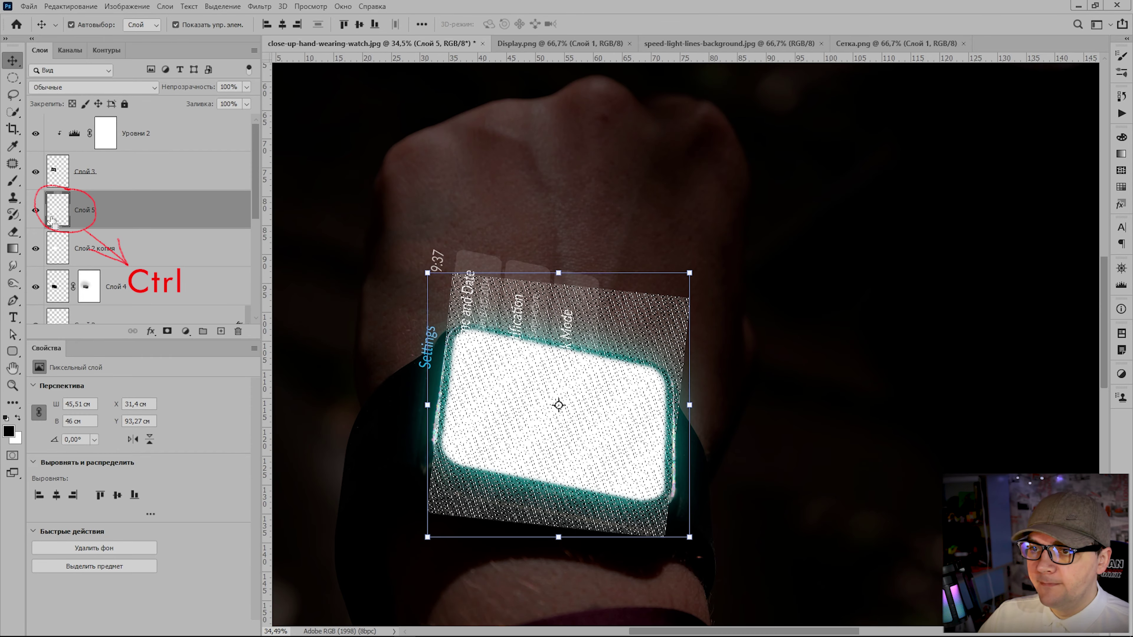
pyautogui.click(36, 210)
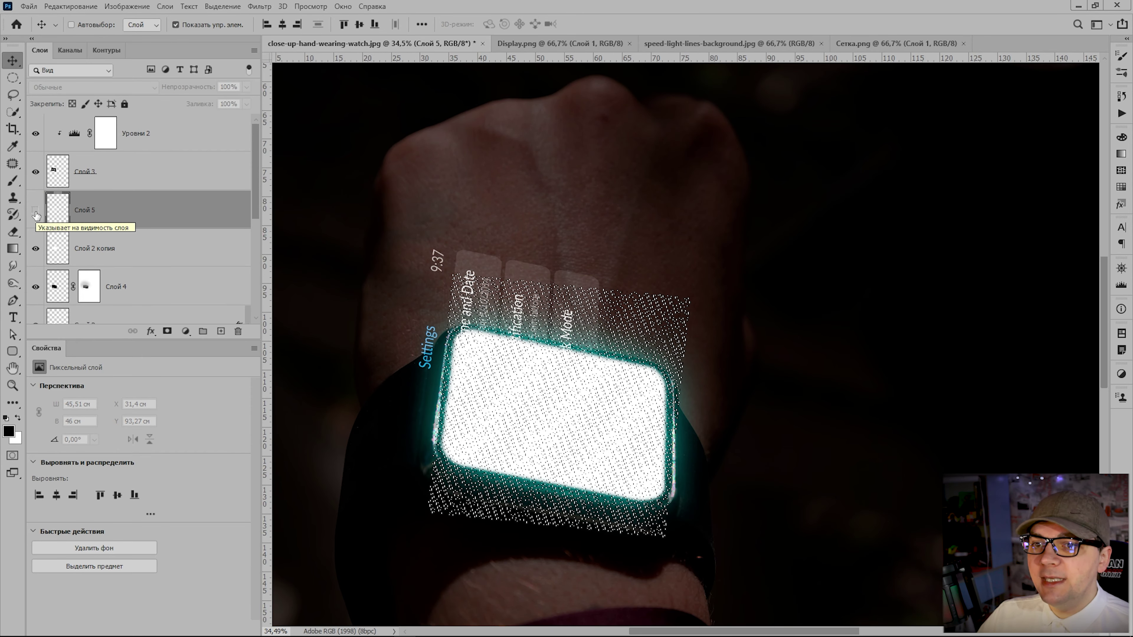
pyautogui.click(133, 253)
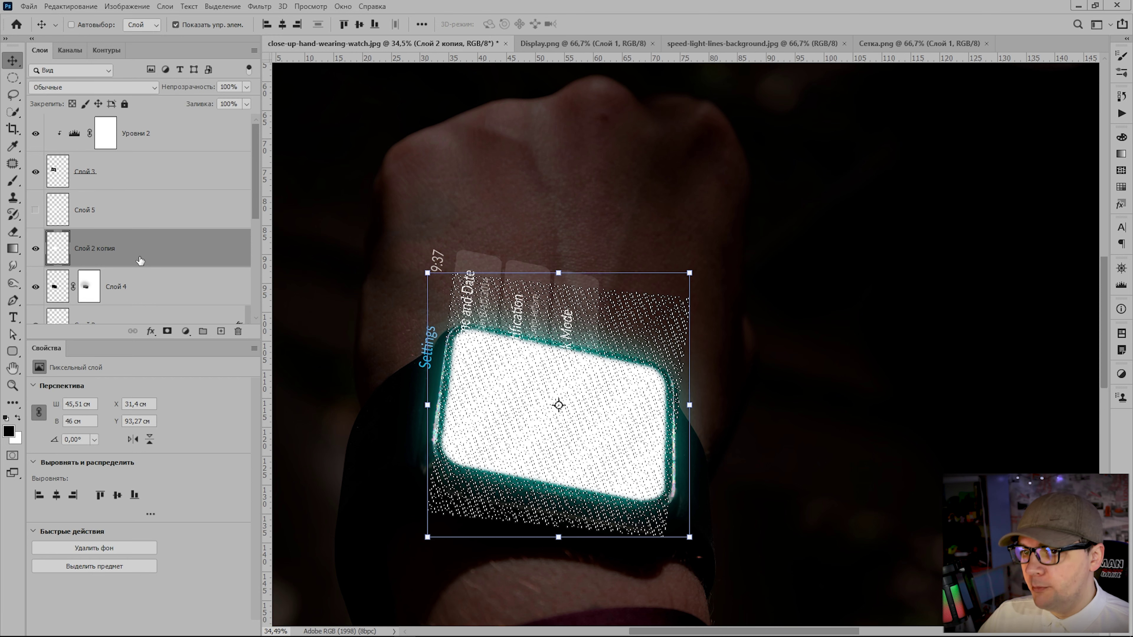
pyautogui.hotkey('ctrl', 'd')
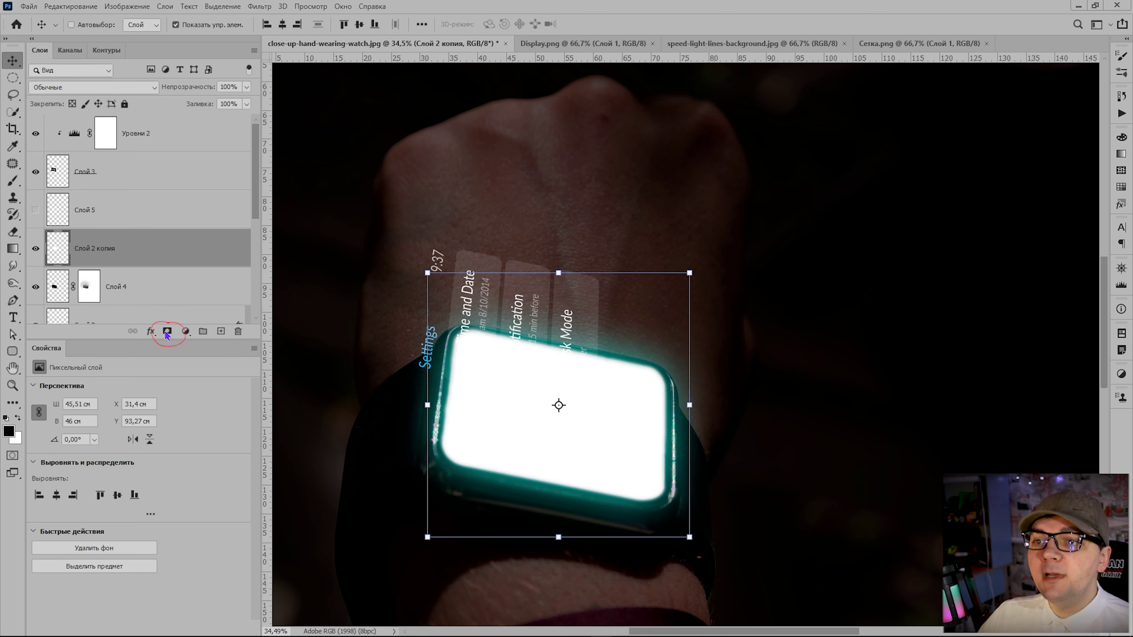
pyautogui.hotkey('ctrl', 'alt', '2')
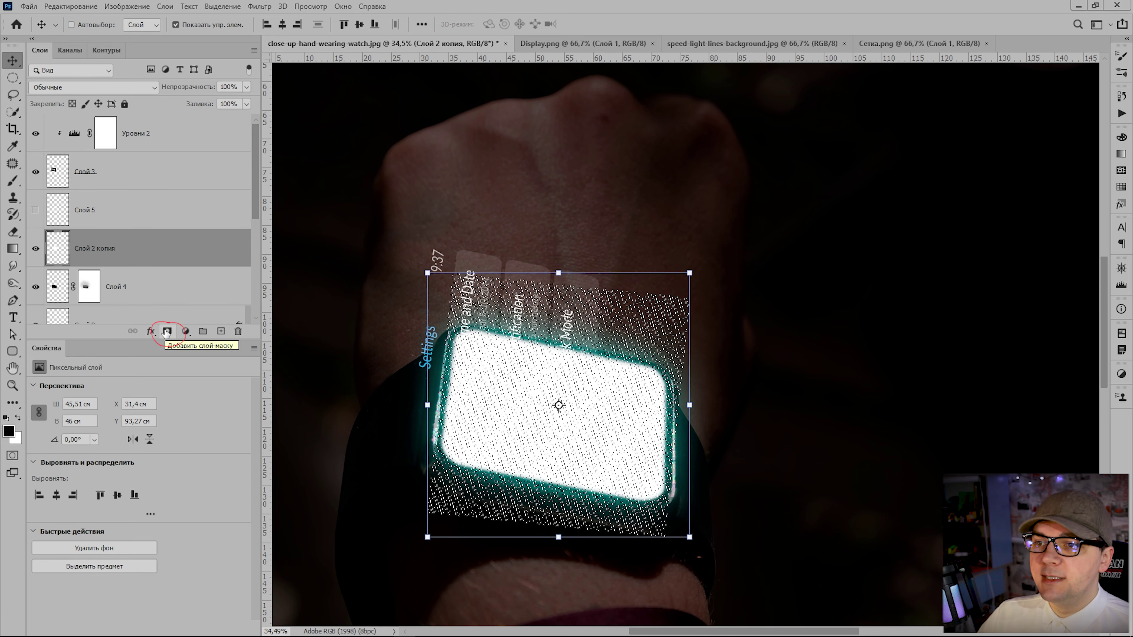
pyautogui.click(166, 331)
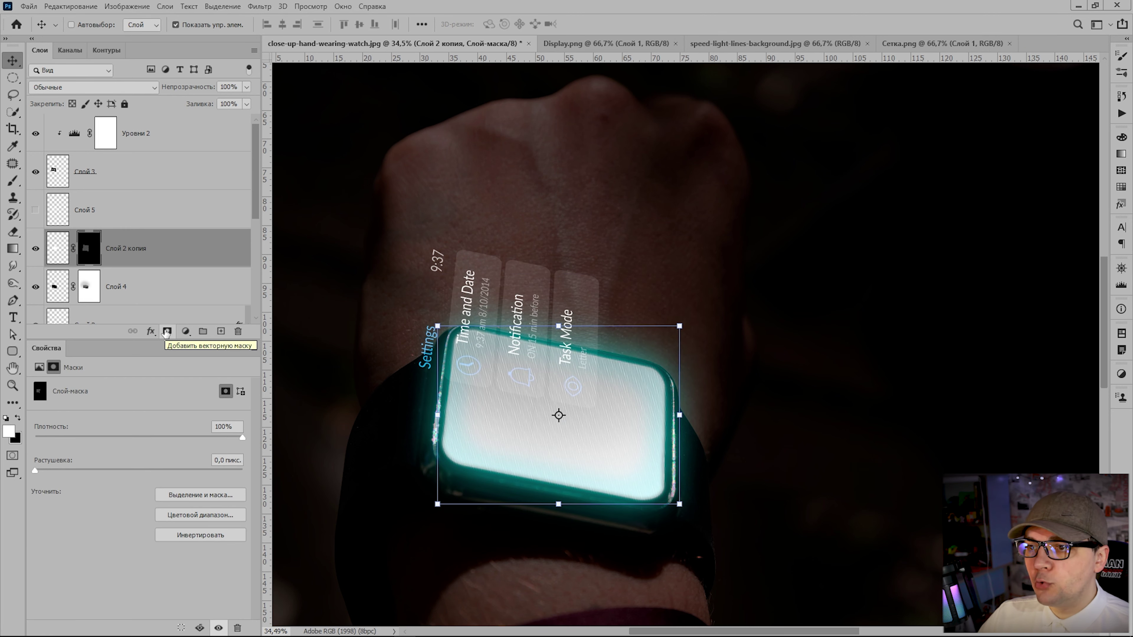
# Move the striped display copy up and left by about 3.77 cm and 7.16 cm so it sits behind the floating interface
pyautogui.moveTo(616, 423); pyautogui.dragTo(595, 380)
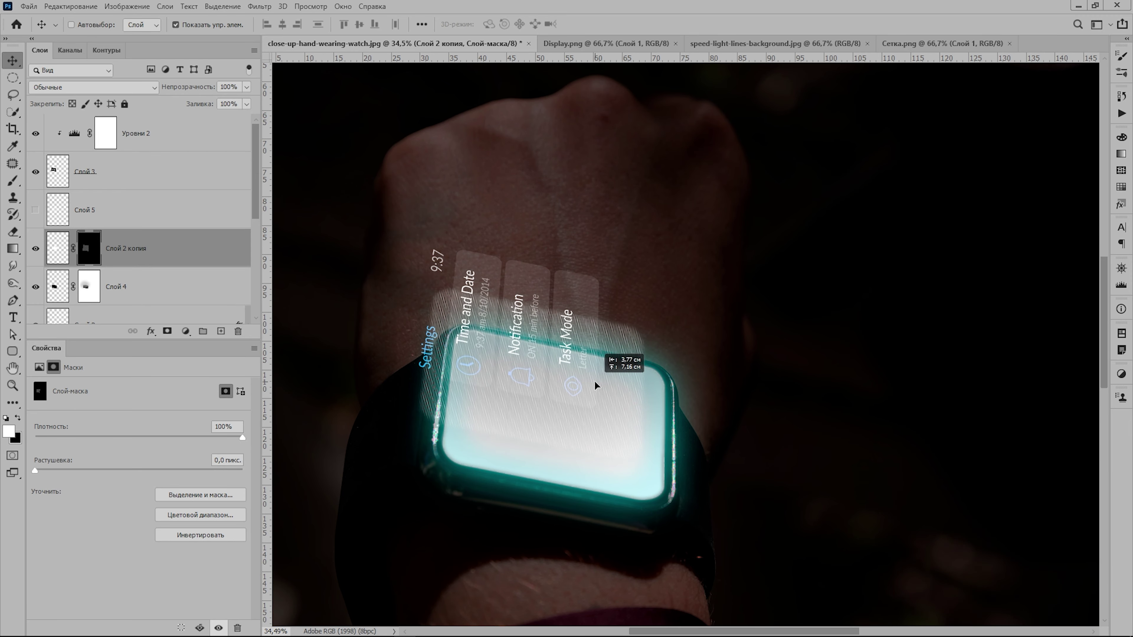
pyautogui.hotkey('ctrl', 't')
pyautogui.scroll(3, 503, 430)
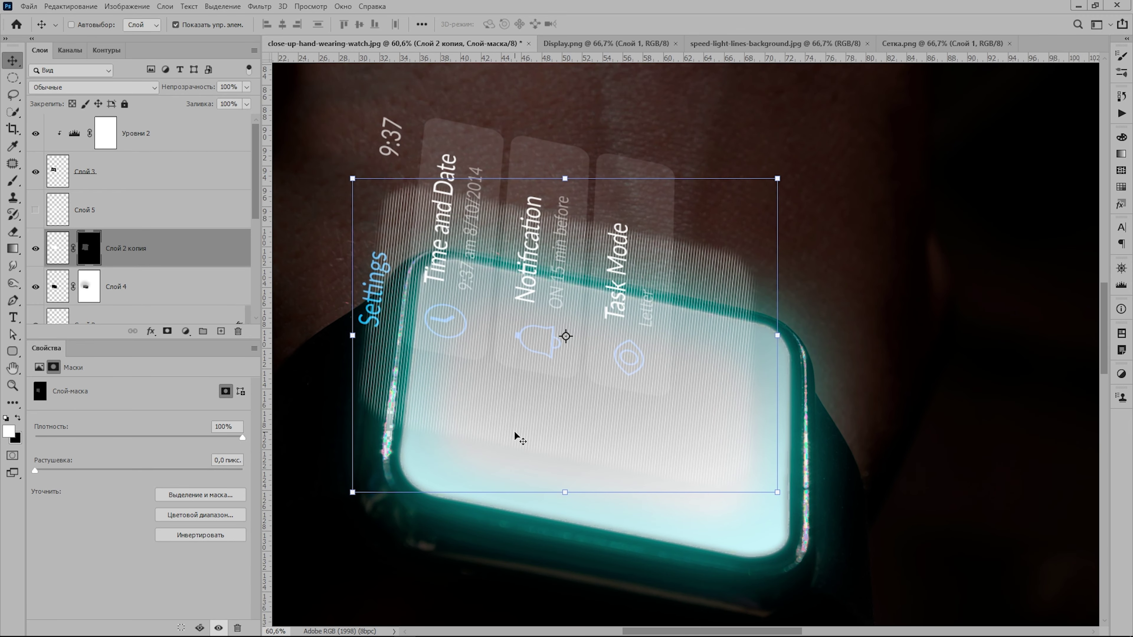
pyautogui.scroll(2, 515, 429)
pyautogui.scroll(-3, 516, 429)
pyautogui.scroll(3, 516, 429)
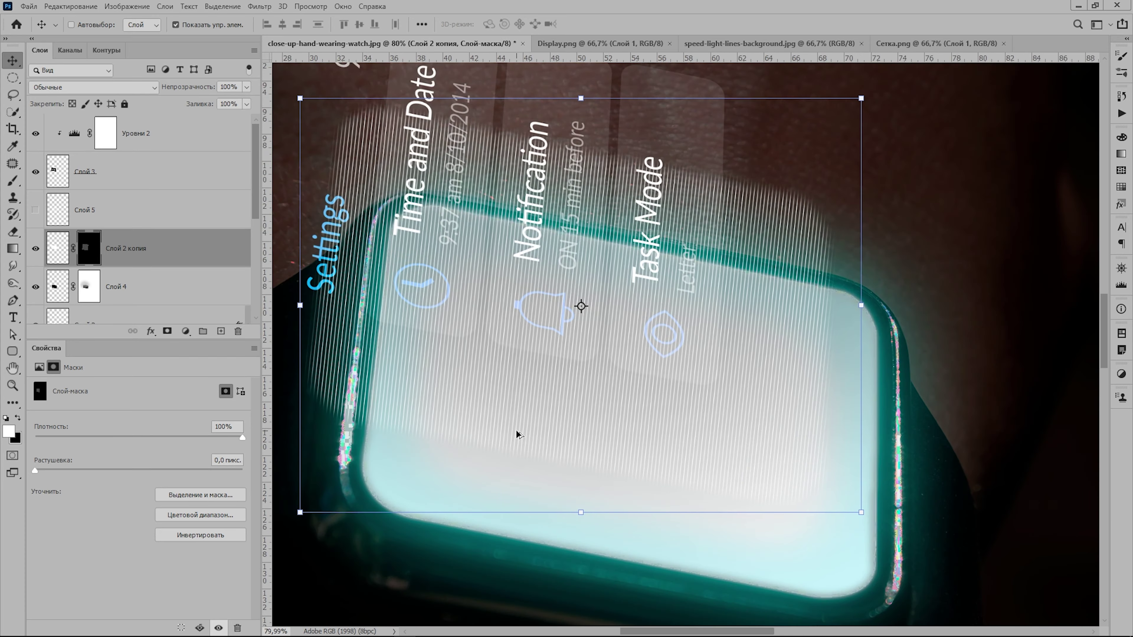
pyautogui.scroll(-3, 516, 429)
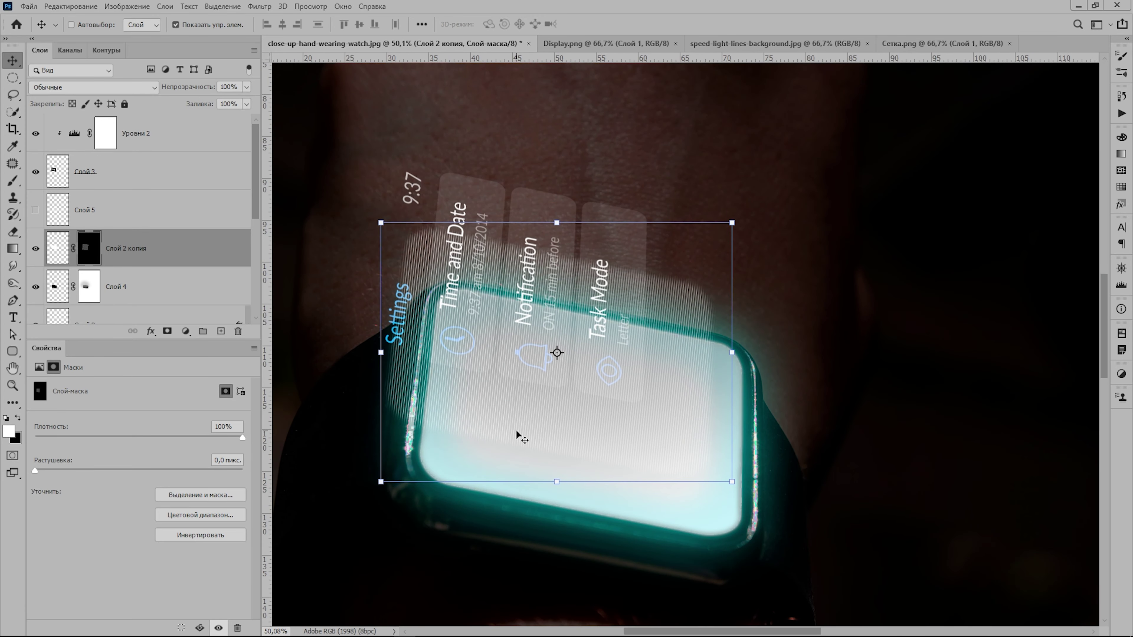
pyautogui.scroll(-1, 520, 437)
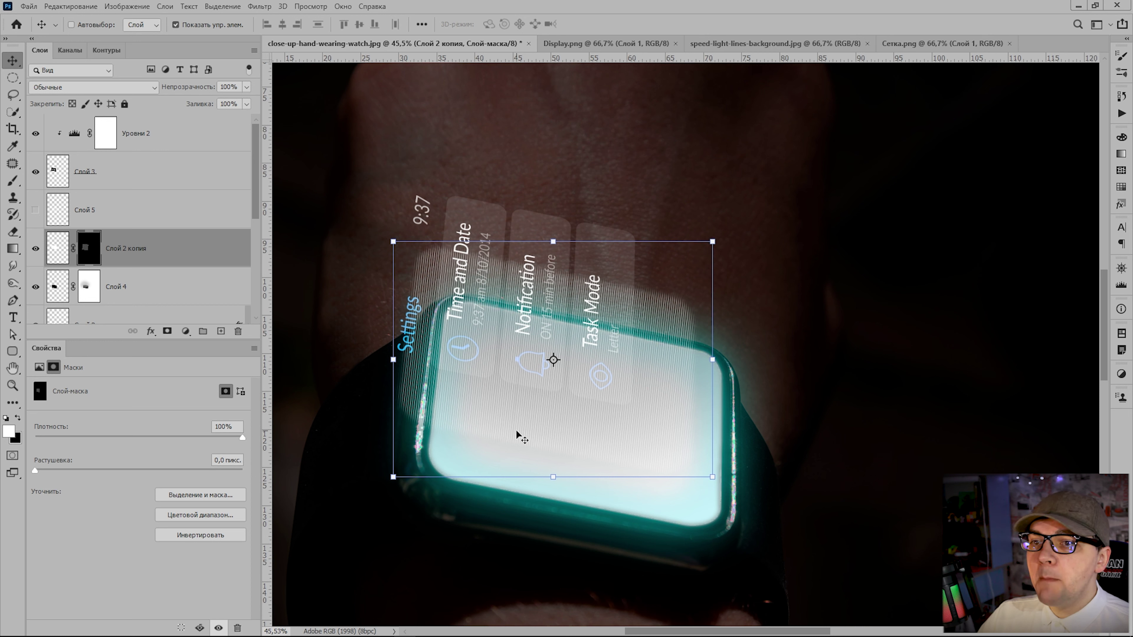
# Set the striped display copy's blend mode to Overlay (Перекрытие) and its opacity to 78%
pyautogui.click(155, 88)
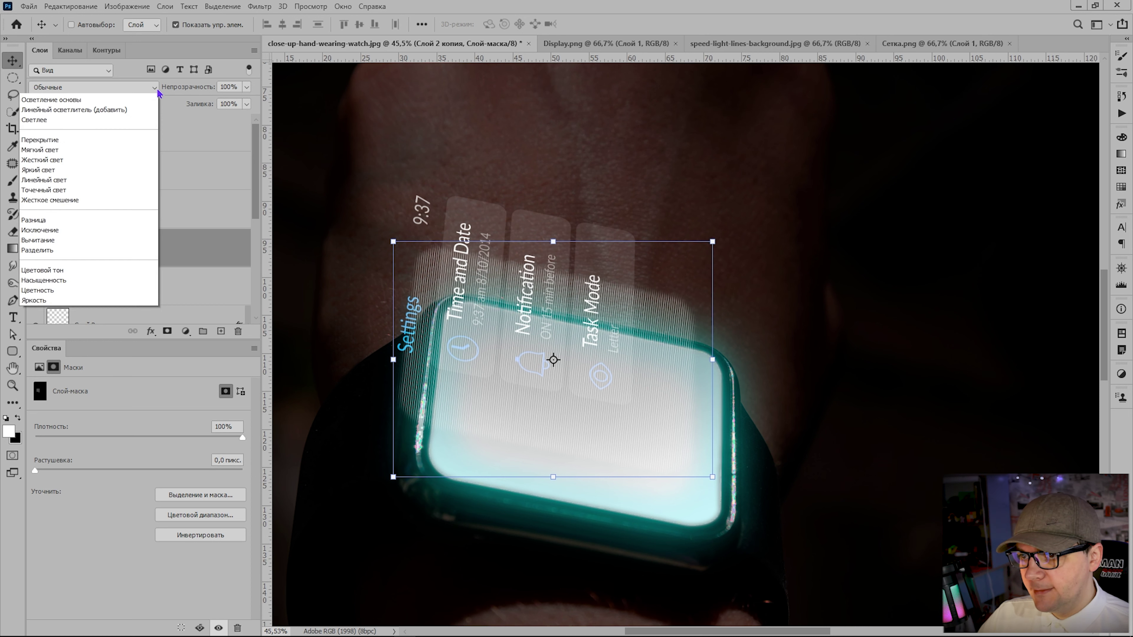
pyautogui.click(114, 252)
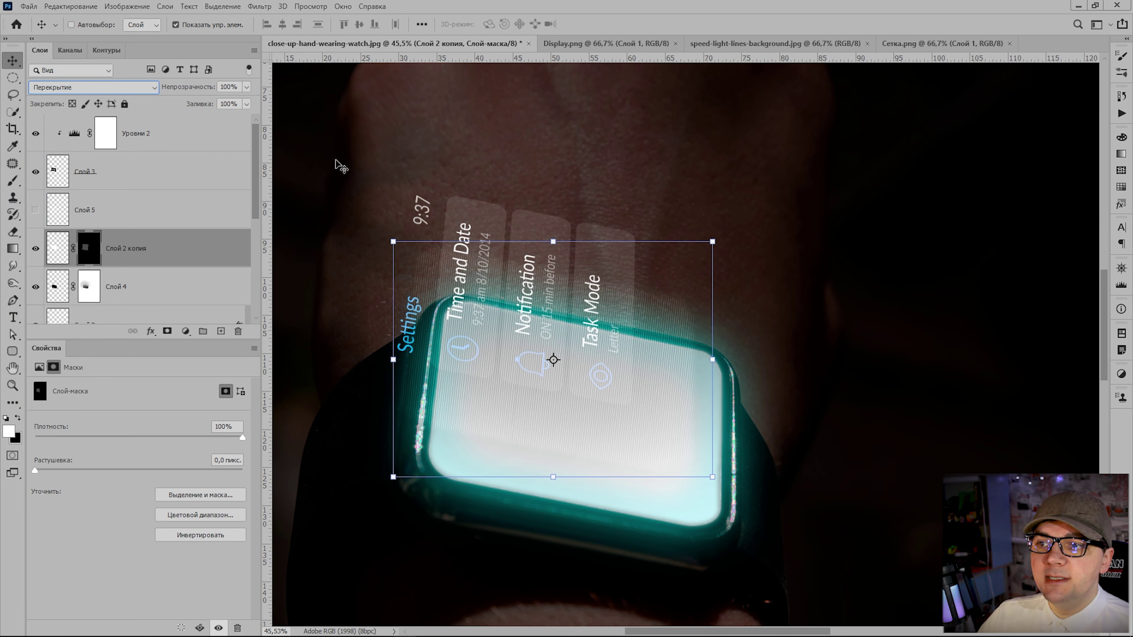
pyautogui.moveTo(198, 87); pyautogui.dragTo(191, 88)
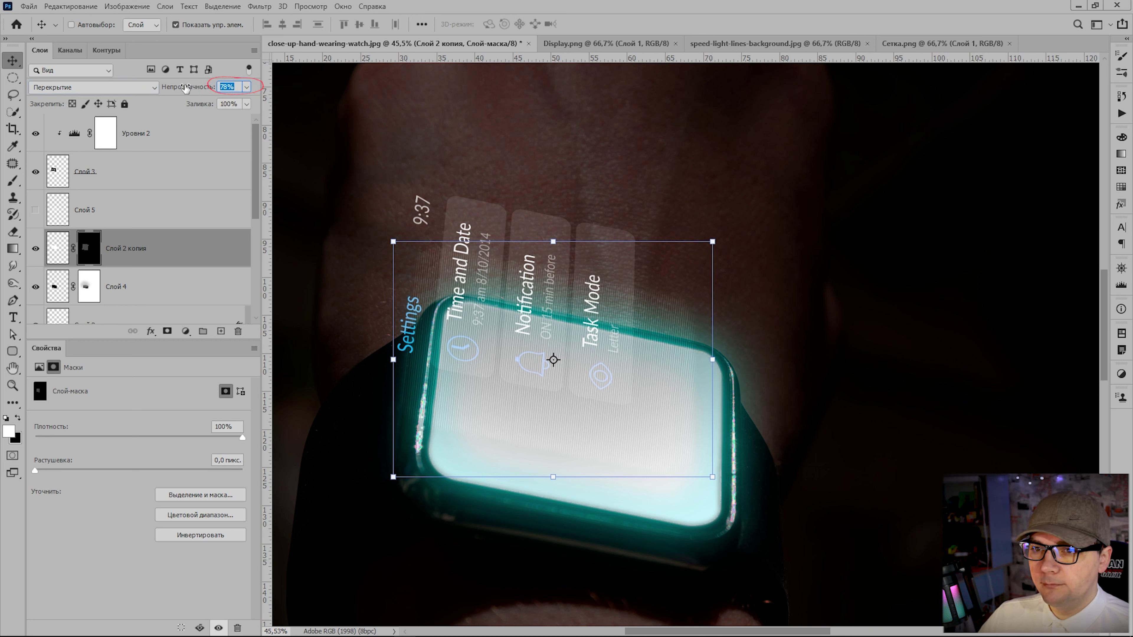
# Lower the striped display copy's opacity to 70%
pyautogui.write('7')
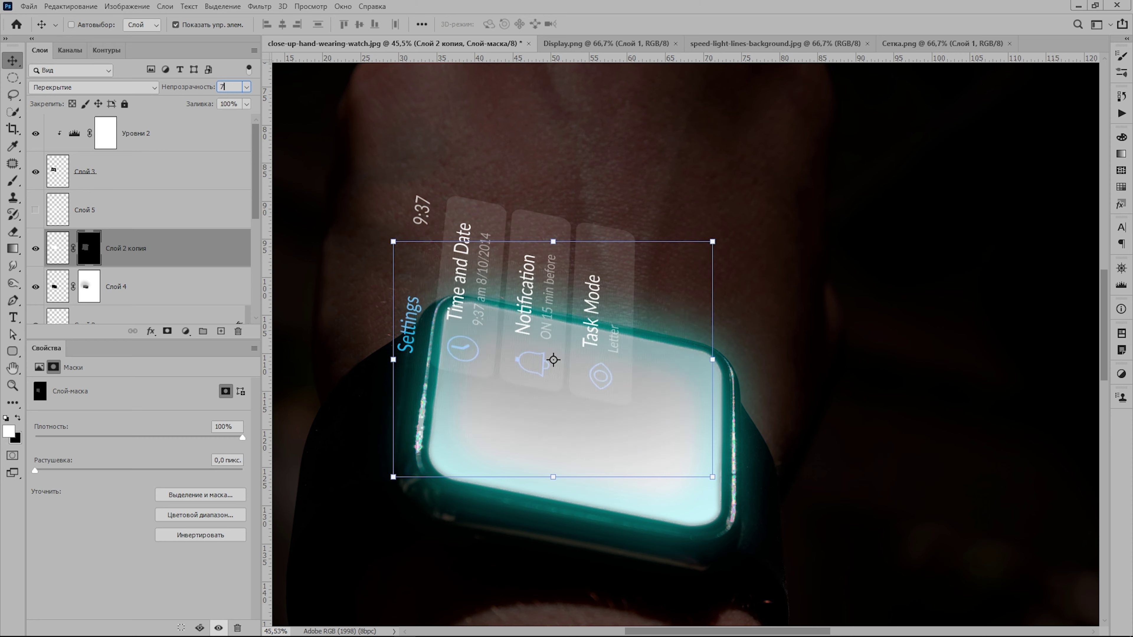
pyautogui.write('0')
# Copy the speed-light-lines-background.jpg image into the watch photo as a new layer and set its blend mode to Screen (Экран)
pyautogui.click(762, 44)
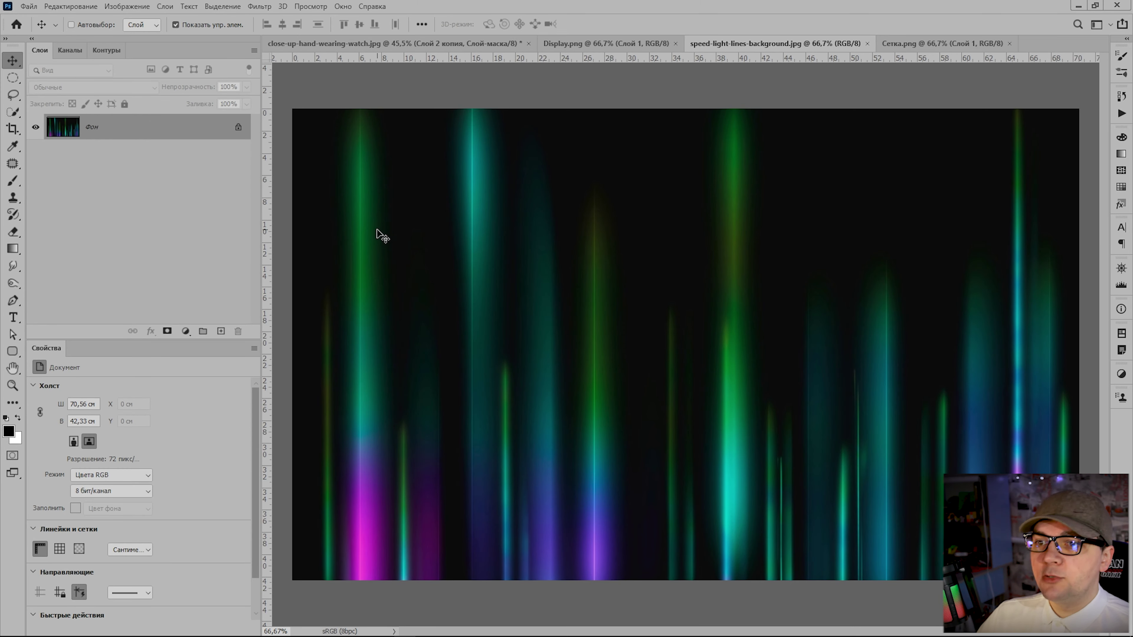
pyautogui.click(395, 40)
pyautogui.hotkey('ctrl', 'v')
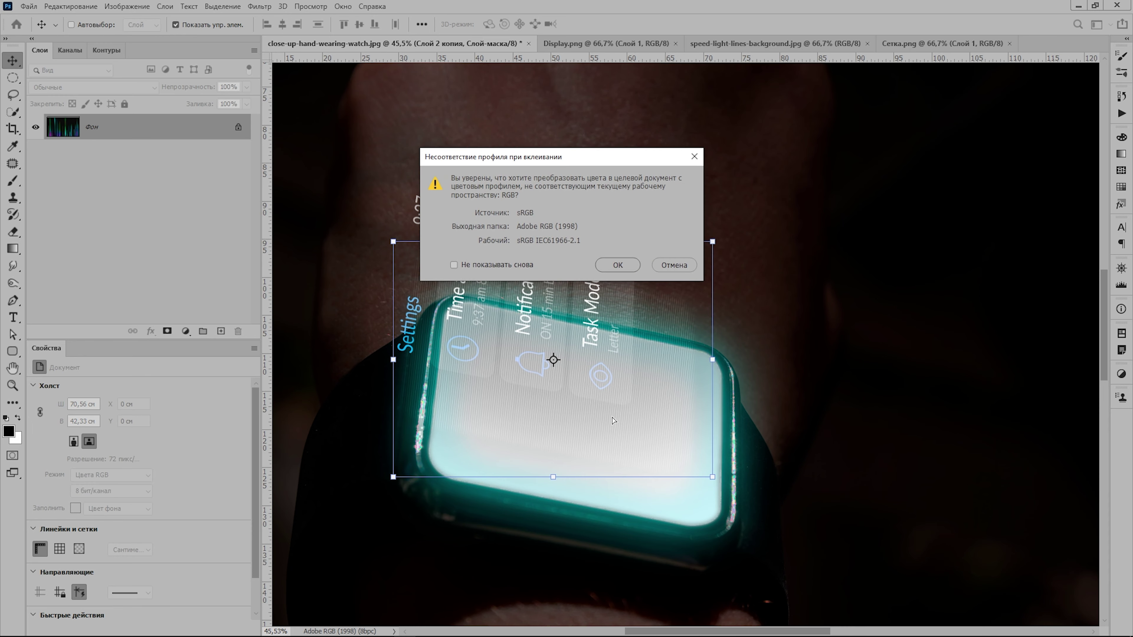
pyautogui.click(618, 264)
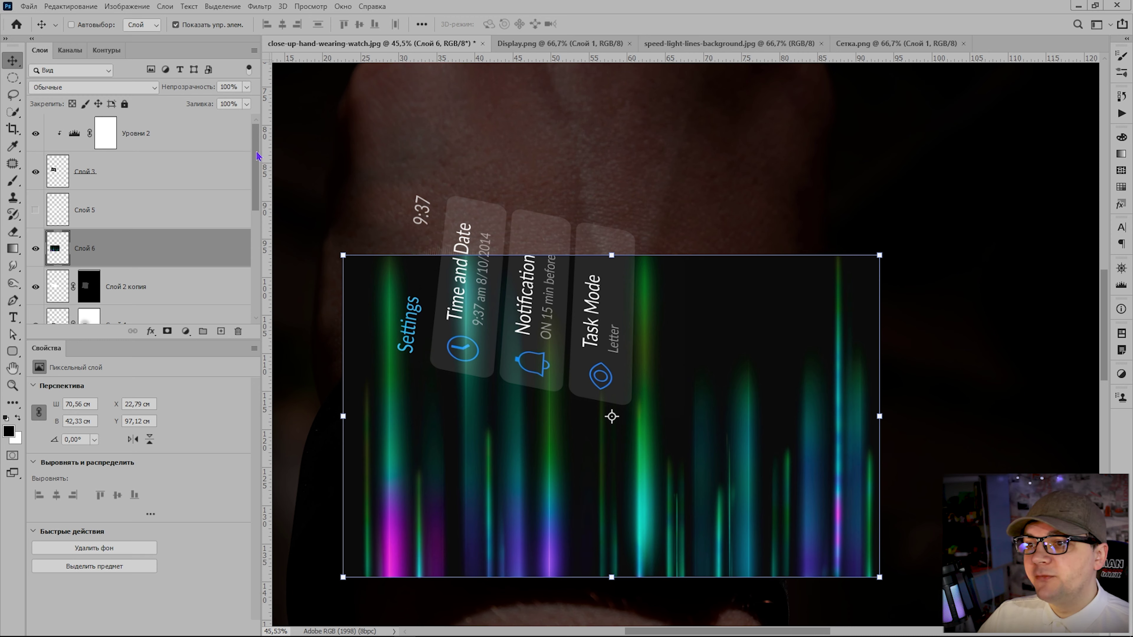
pyautogui.click(143, 90)
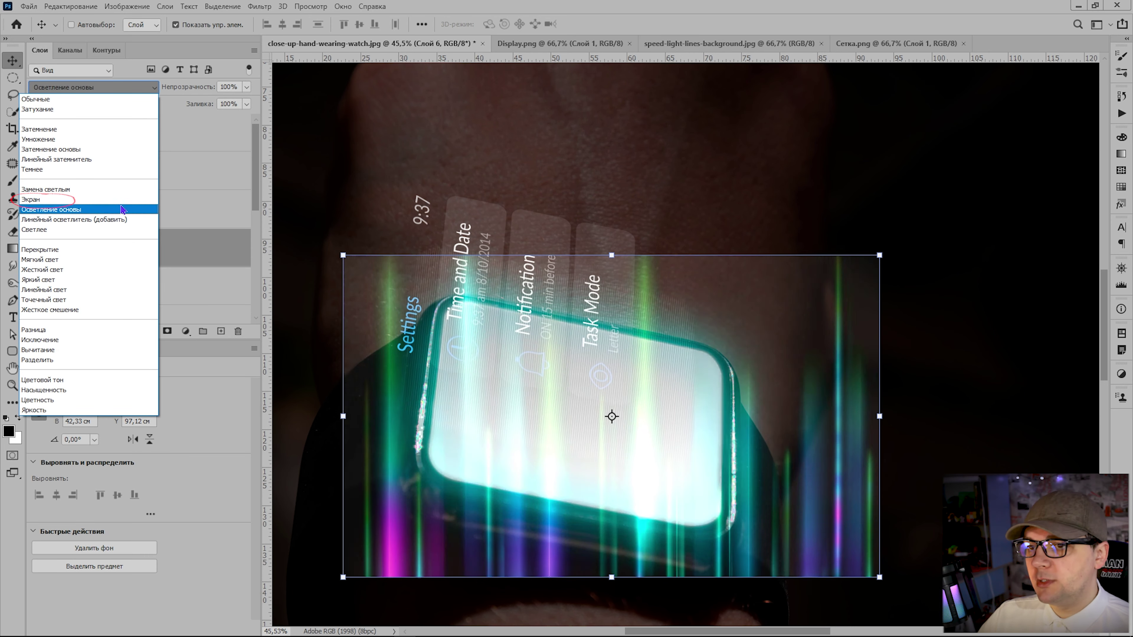
pyautogui.click(123, 206)
pyautogui.press('m')
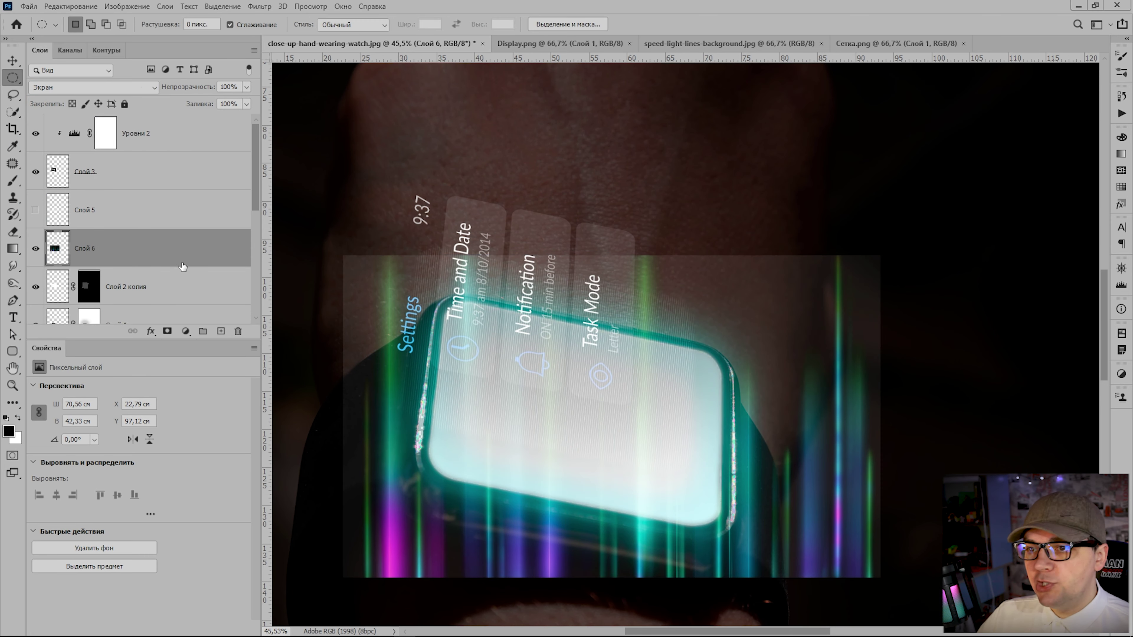
# Add a Levels adjustment clipped to the light-lines layer, with the shadow input at 67 and the midtone at 1.98
pyautogui.click(185, 332)
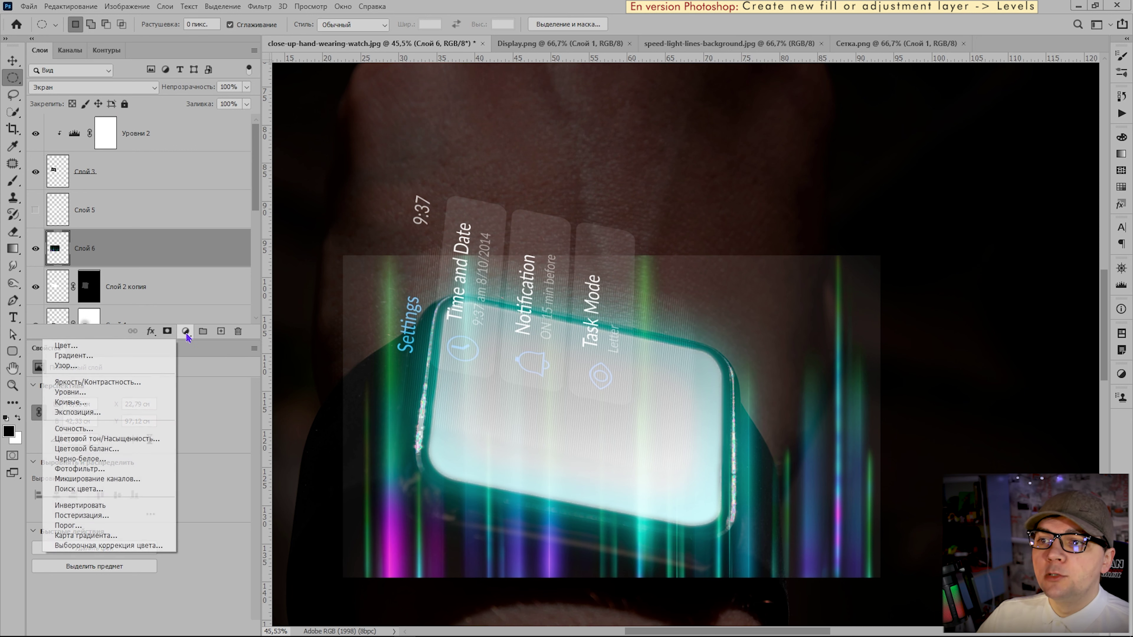
pyautogui.click(143, 392)
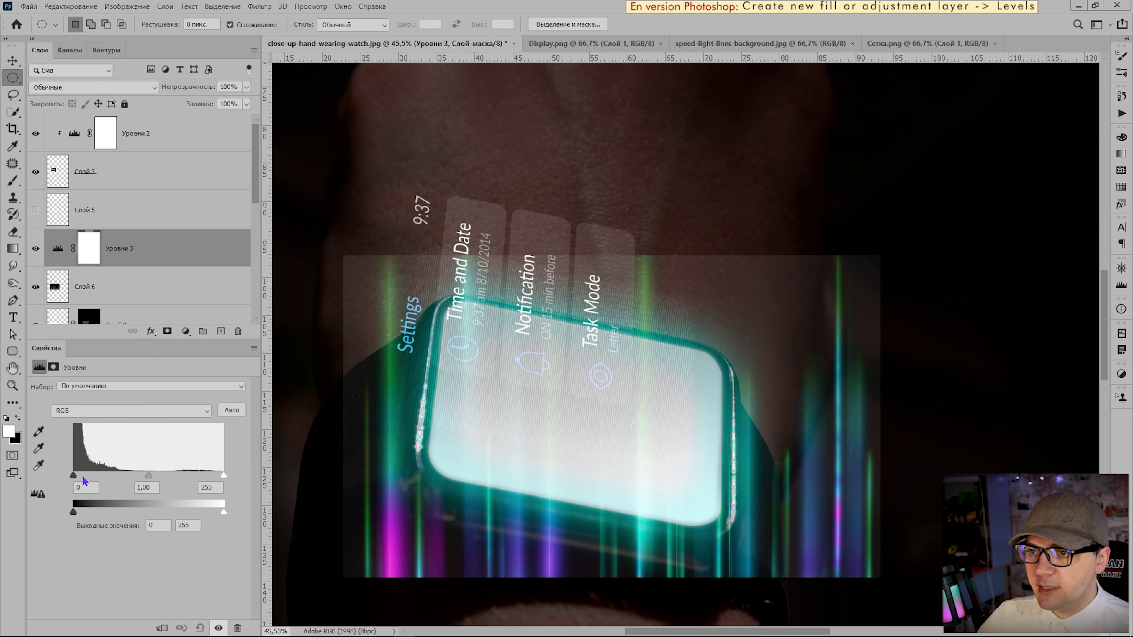
pyautogui.moveTo(74, 476); pyautogui.dragTo(99, 476)
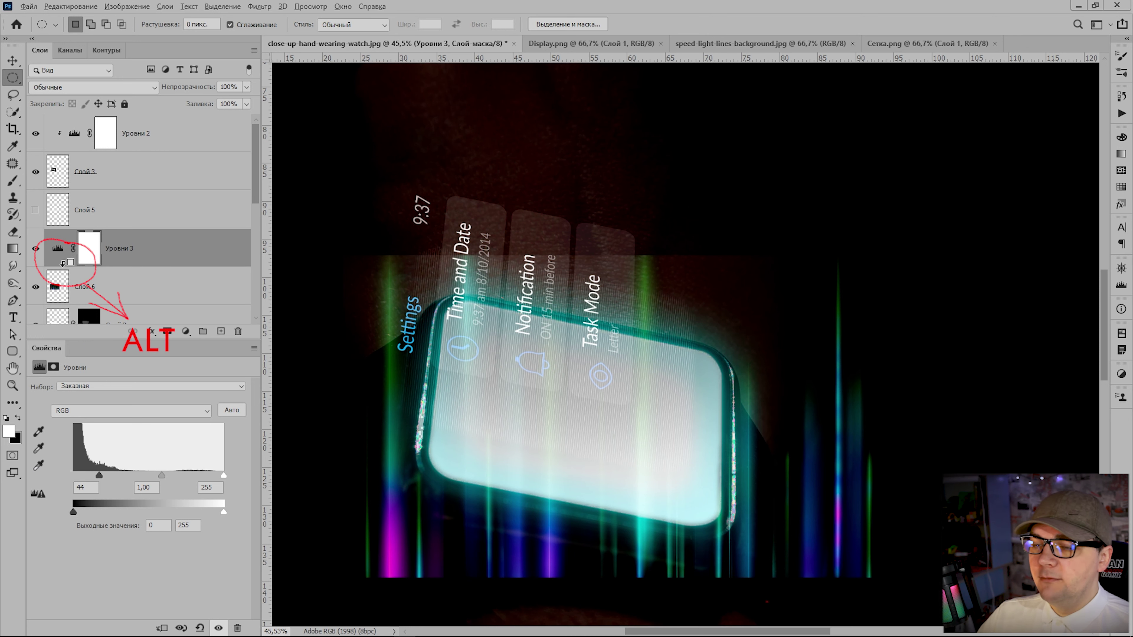
pyautogui.keyDown('alt'); pyautogui.click(60, 263); pyautogui.keyUp('alt')
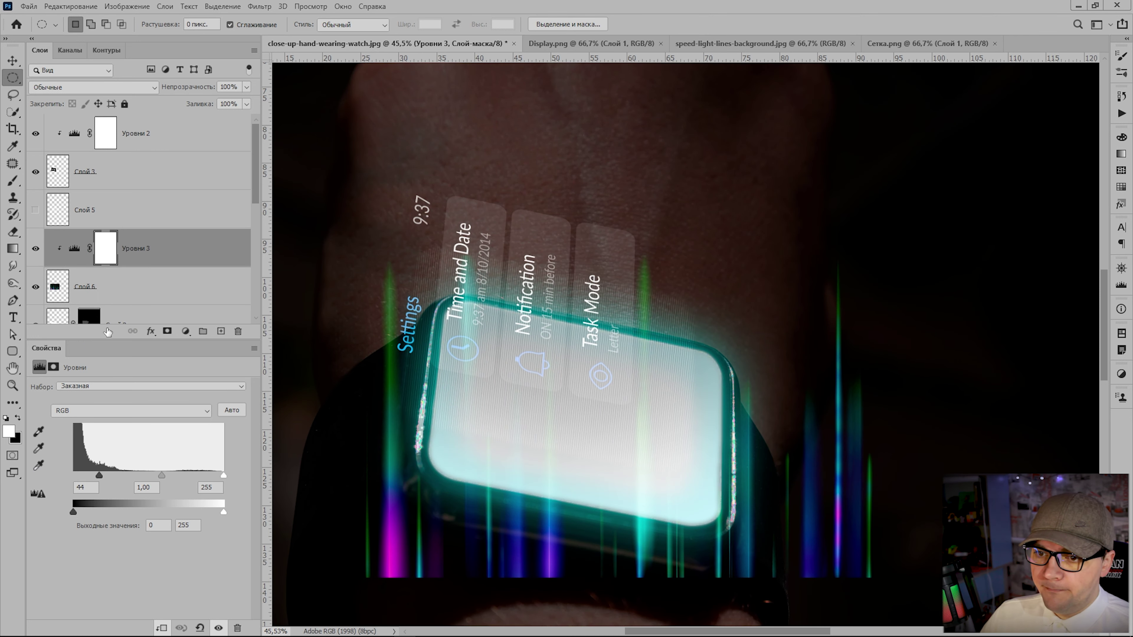
pyautogui.moveTo(96, 477); pyautogui.dragTo(115, 478)
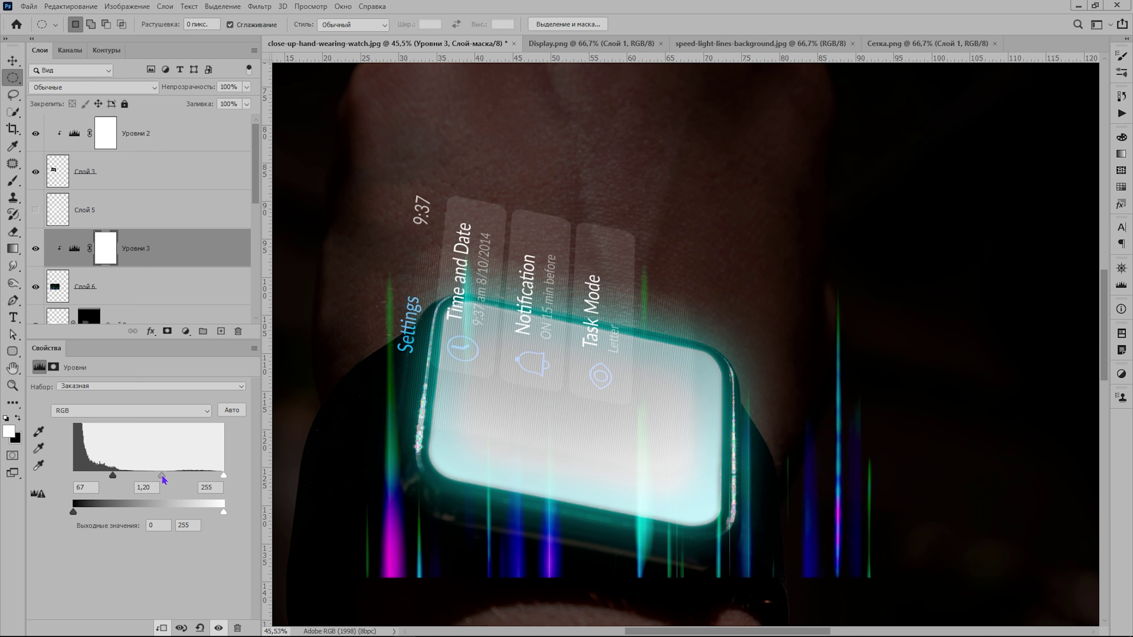
pyautogui.moveTo(162, 476); pyautogui.dragTo(144, 475)
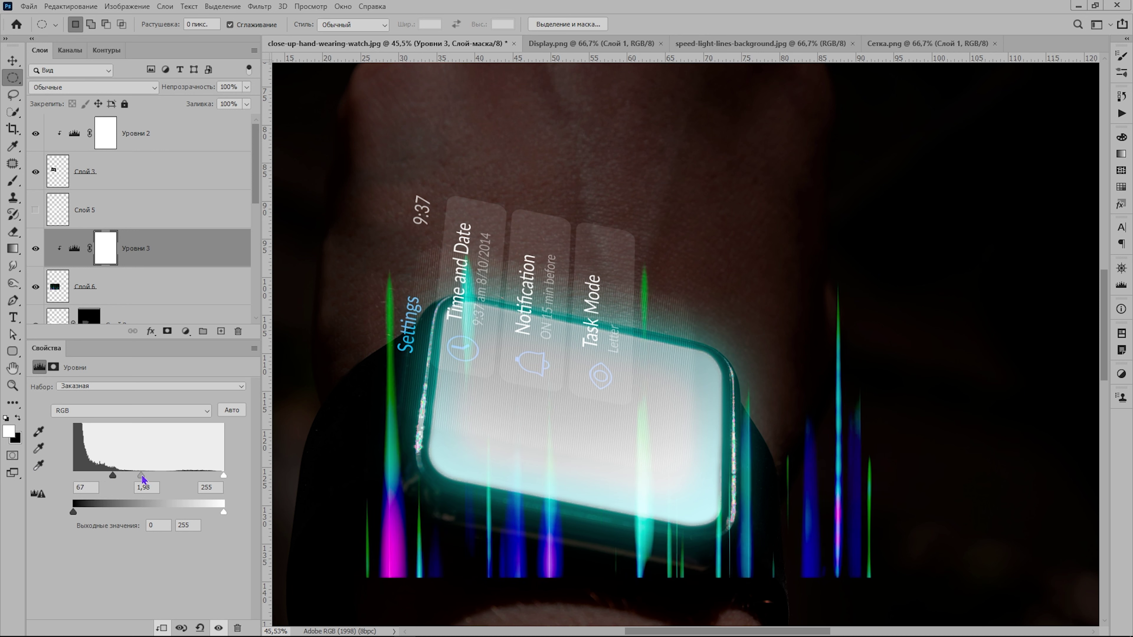
# Add a Hue/Saturation adjustment clipped to the light lines, with Colorize (Тонирование) enabled and the hue at 199
pyautogui.click(186, 334)
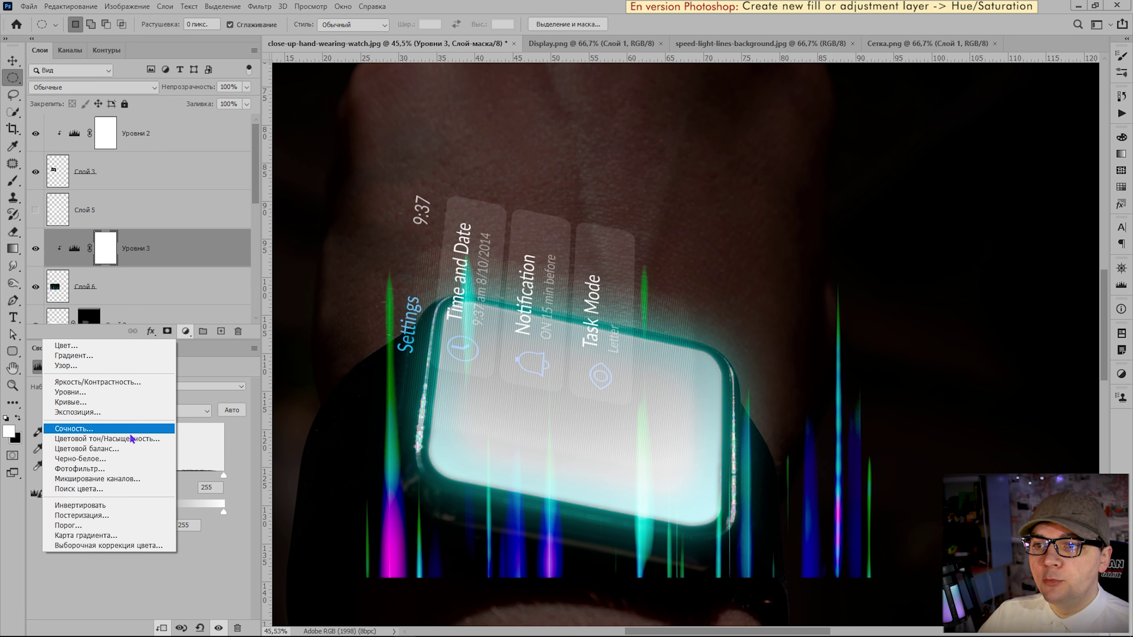
pyautogui.click(131, 441)
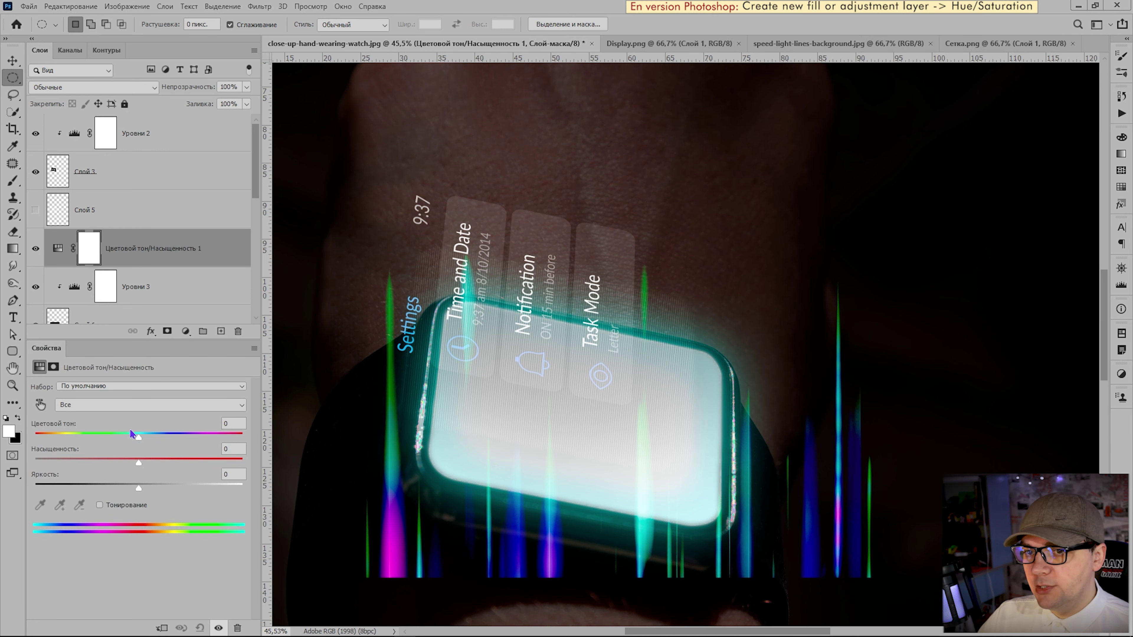
pyautogui.keyDown('alt'); pyautogui.click(58, 265); pyautogui.keyUp('alt')
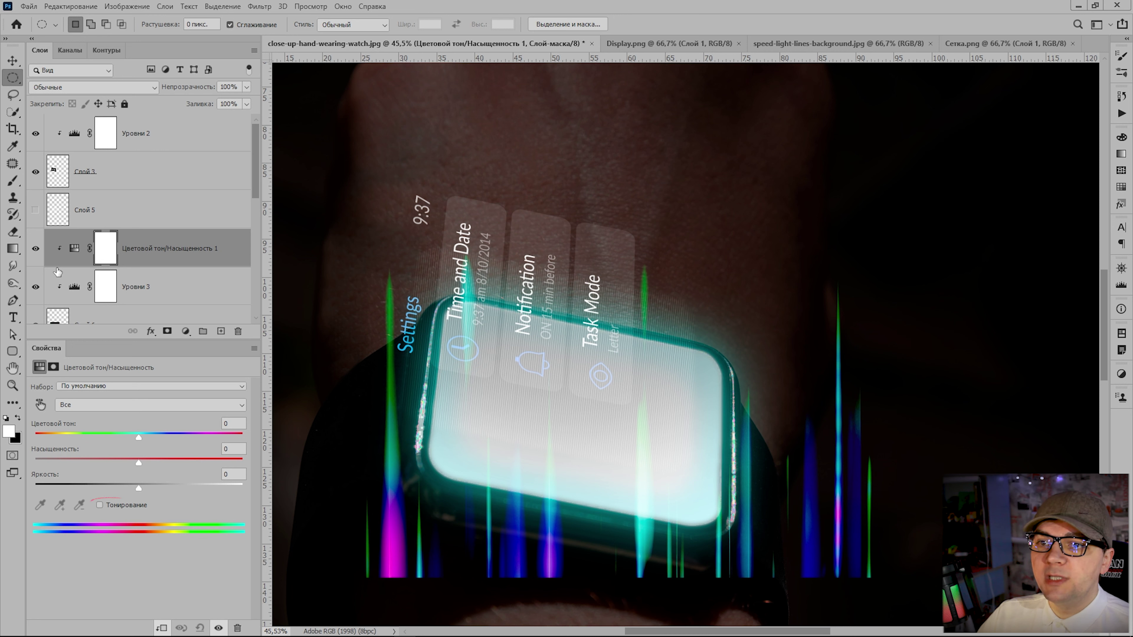
pyautogui.click(100, 505)
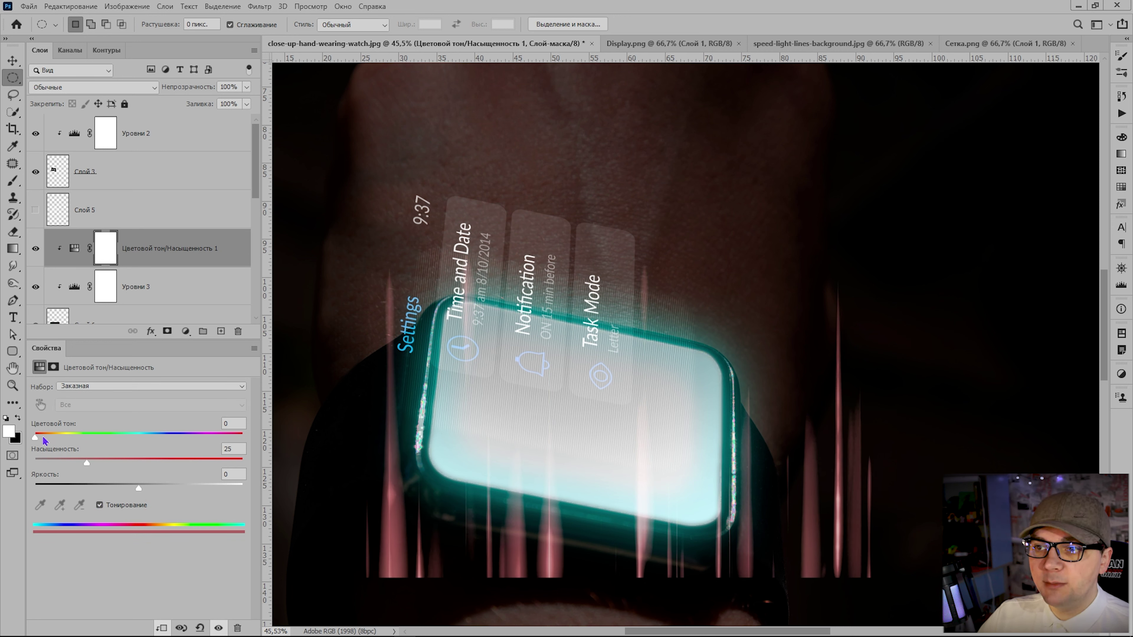
pyautogui.moveTo(44, 441); pyautogui.dragTo(103, 447)
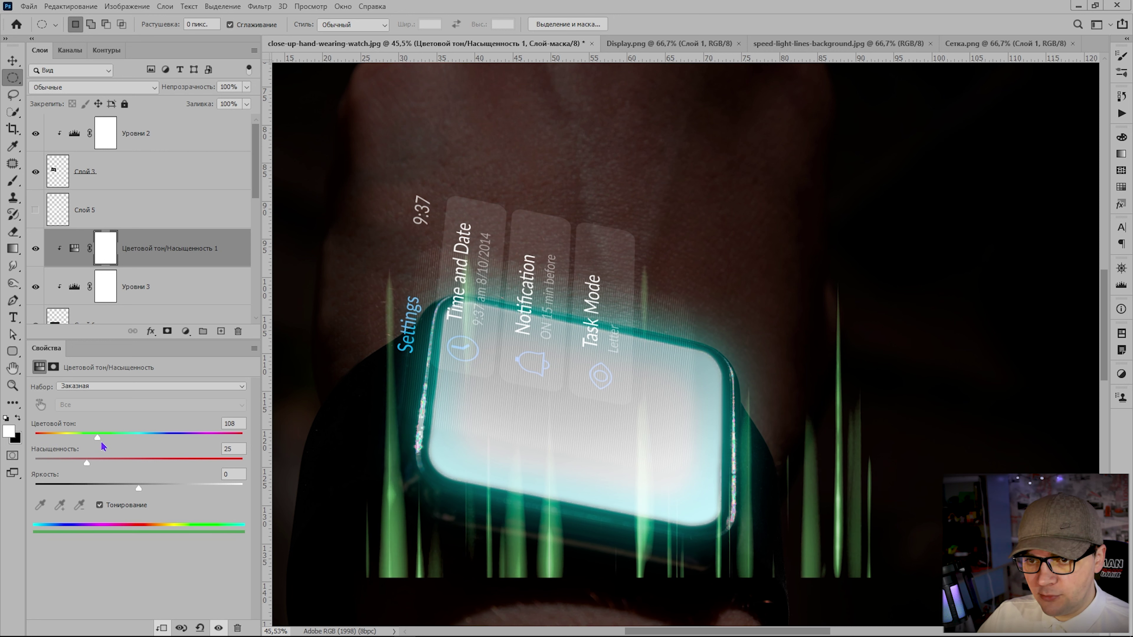
pyautogui.click(150, 441)
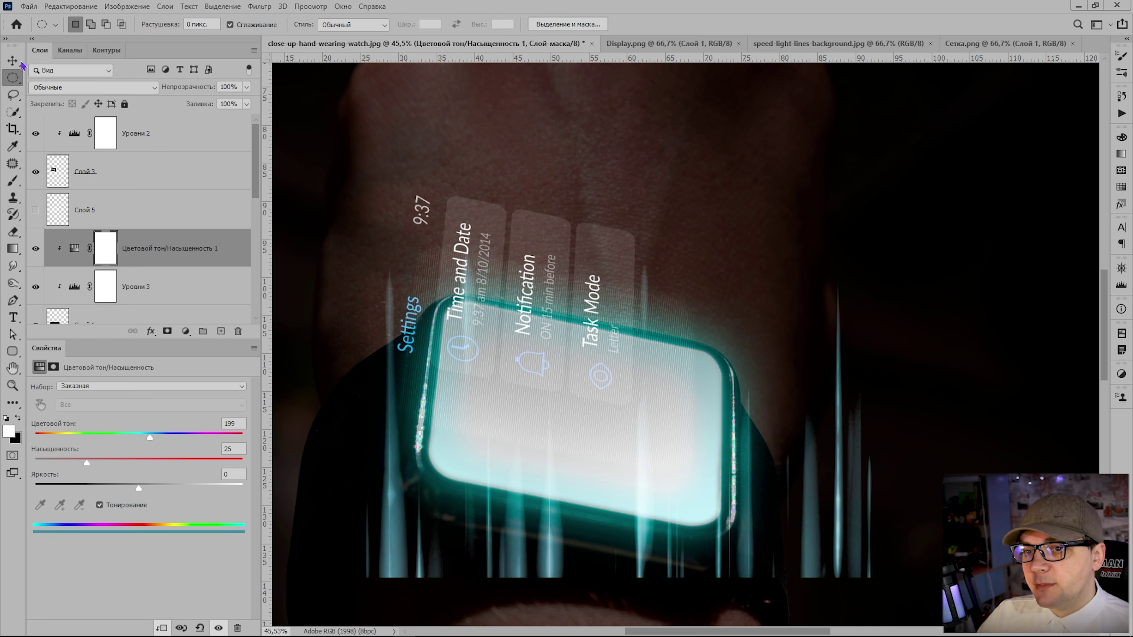
# Distort the light-lines layer so its narrowed base follows the display's lower edge and the rays fan outward, and apply the transformation
pyautogui.click(152, 315)
pyautogui.hotkey('ctrl', 't')
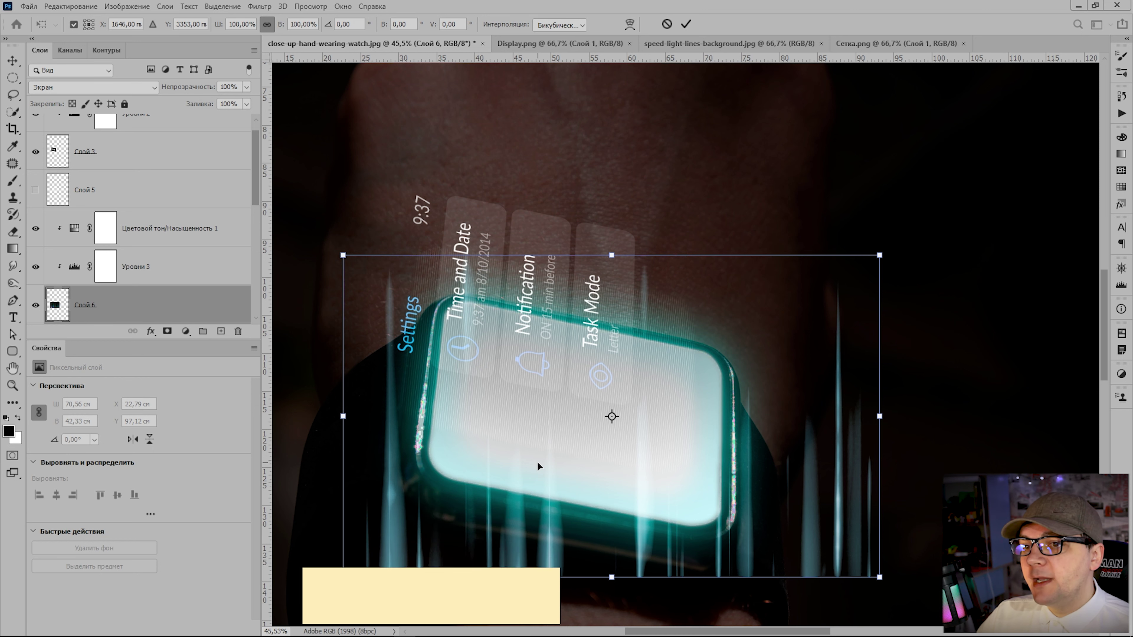
pyautogui.rightClick(539, 467)
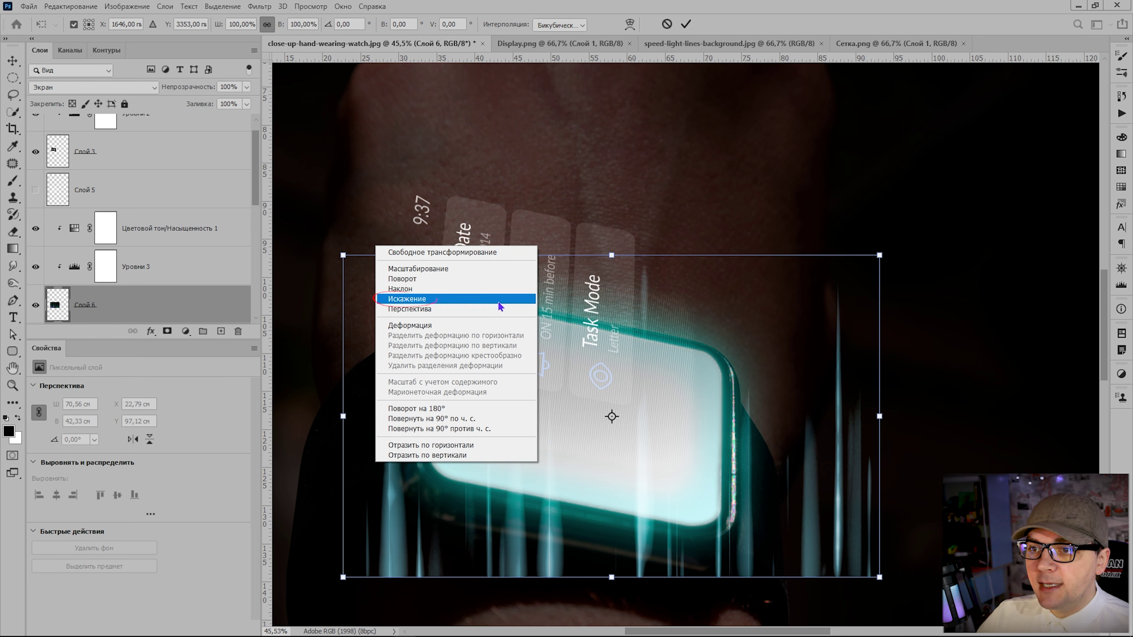
pyautogui.click(498, 299)
pyautogui.moveTo(343, 577); pyautogui.dragTo(422, 468)
pyautogui.moveTo(879, 577); pyautogui.dragTo(708, 527)
pyautogui.moveTo(879, 255); pyautogui.dragTo(780, 380)
pyautogui.moveTo(343, 255); pyautogui.dragTo(364, 335)
pyautogui.moveTo(780, 381); pyautogui.dragTo(773, 382)
pyautogui.moveTo(422, 468); pyautogui.dragTo(426, 471)
pyautogui.moveTo(706, 525); pyautogui.dragTo(708, 525)
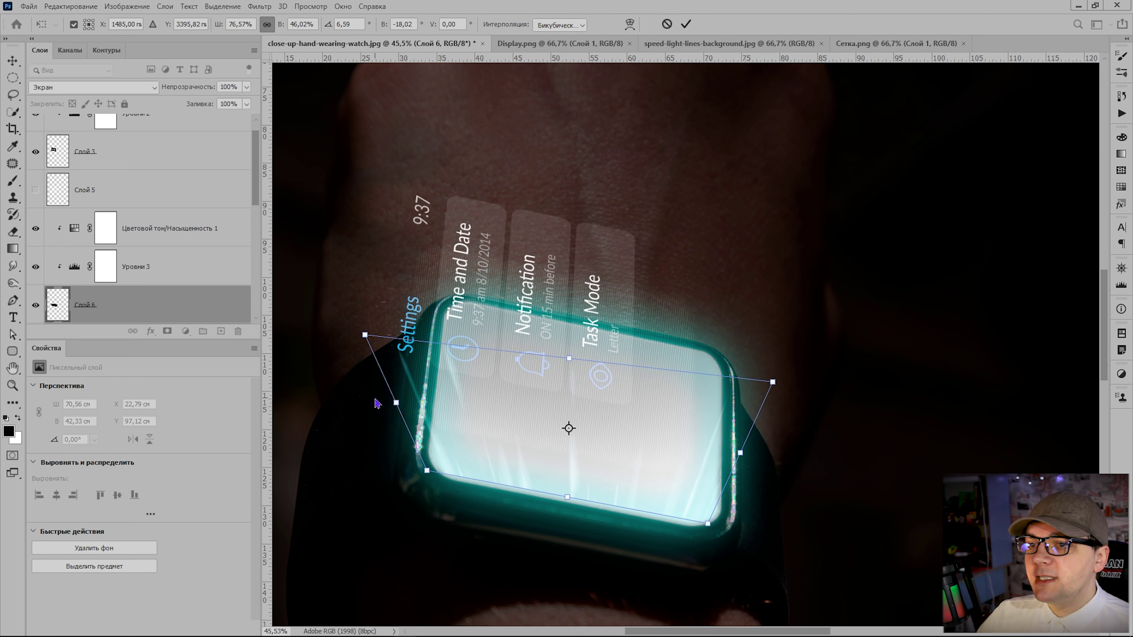
pyautogui.click(685, 24)
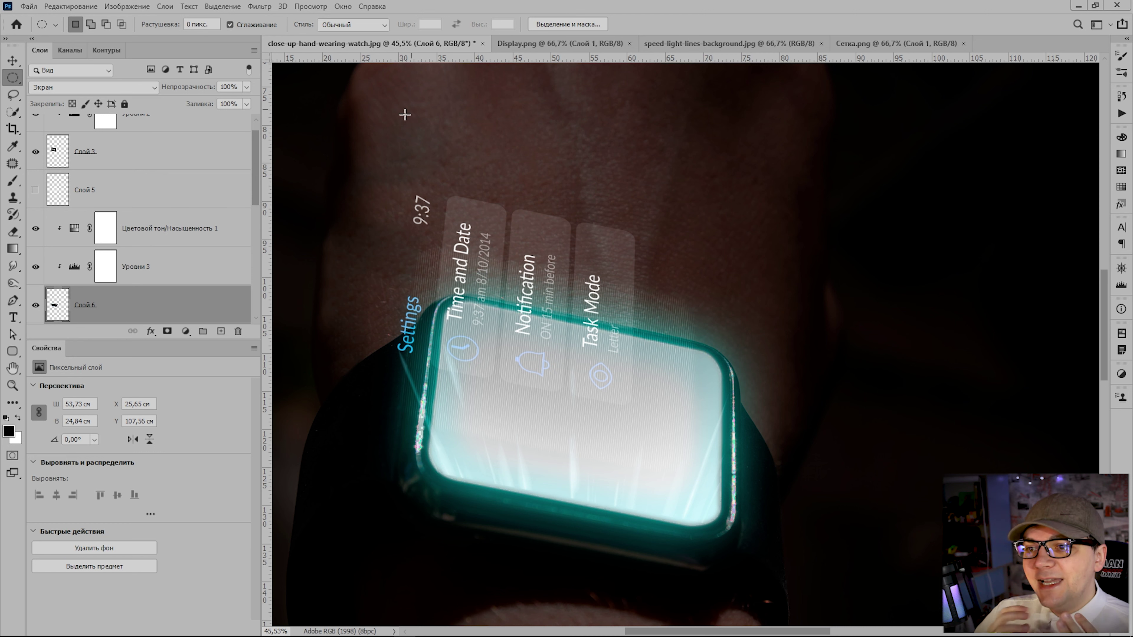
# Group the light-lines layer with its Levels and Hue/Saturation adjustments and duplicate the group
pyautogui.keyDown('shift'); pyautogui.click(199, 223); pyautogui.keyUp('shift')
pyautogui.click(203, 333)
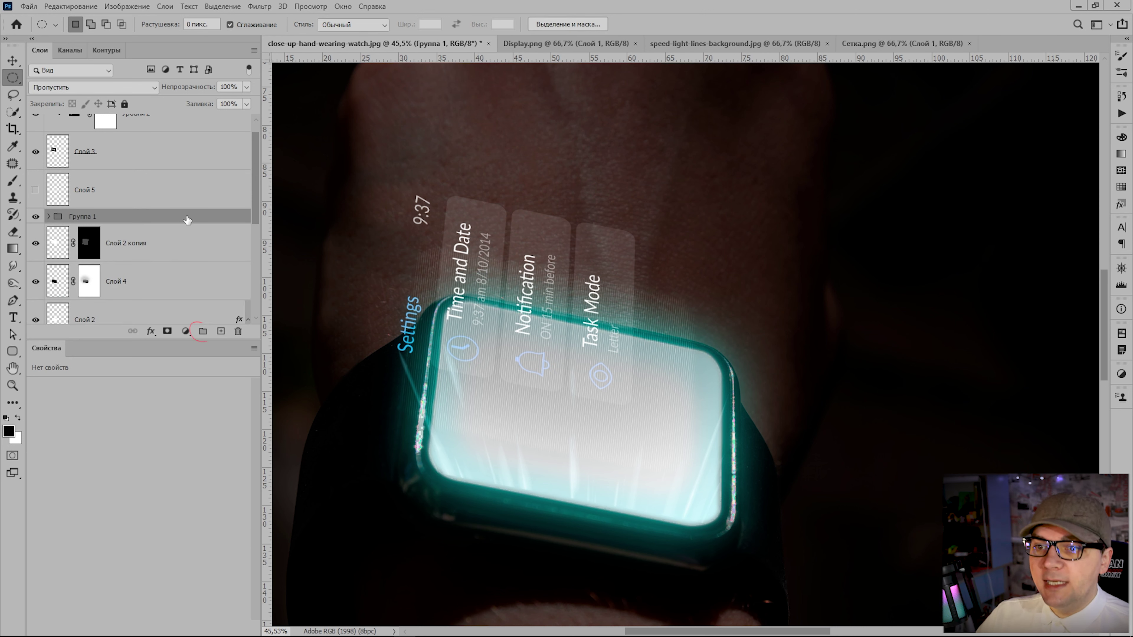
pyautogui.moveTo(187, 220); pyautogui.dragTo(220, 331)
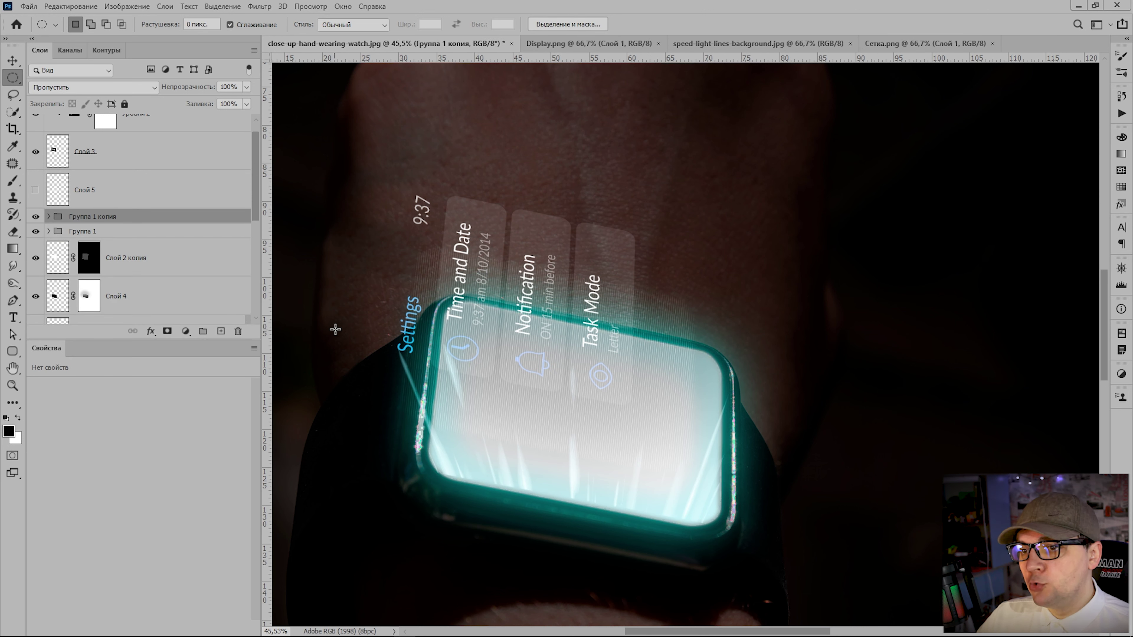
# Move the duplicated light group up to the display's upper edge and distort it to follow that edge's slant, applying the transformation
pyautogui.press('v')
pyautogui.moveTo(653, 430); pyautogui.dragTo(656, 297)
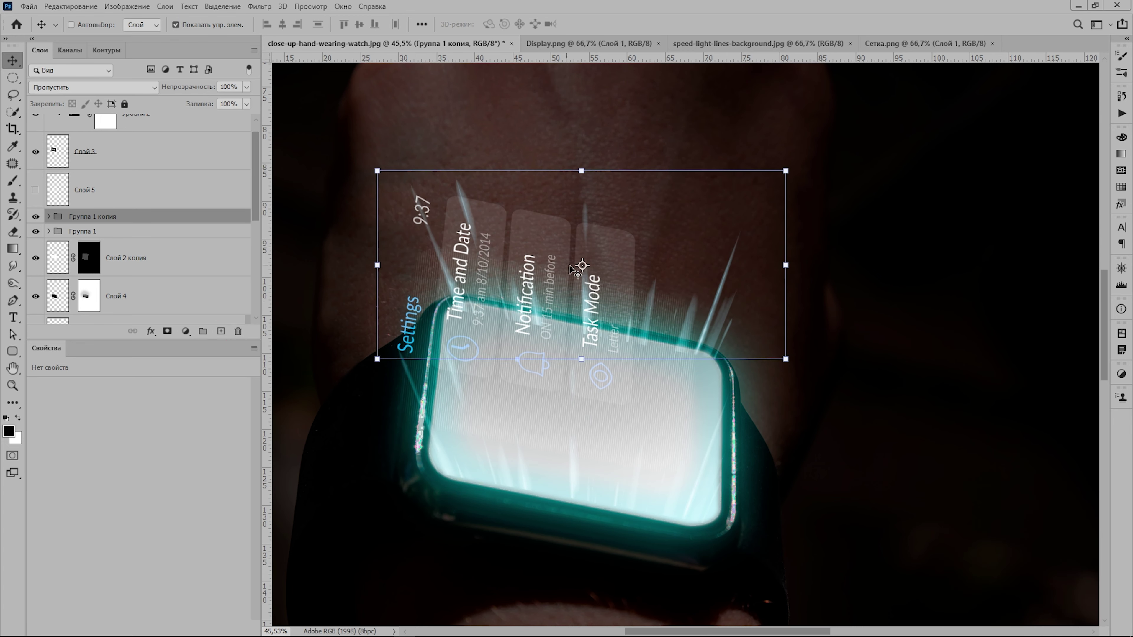
pyautogui.hotkey('ctrl', 't')
pyautogui.rightClick(681, 329)
pyautogui.click(642, 380)
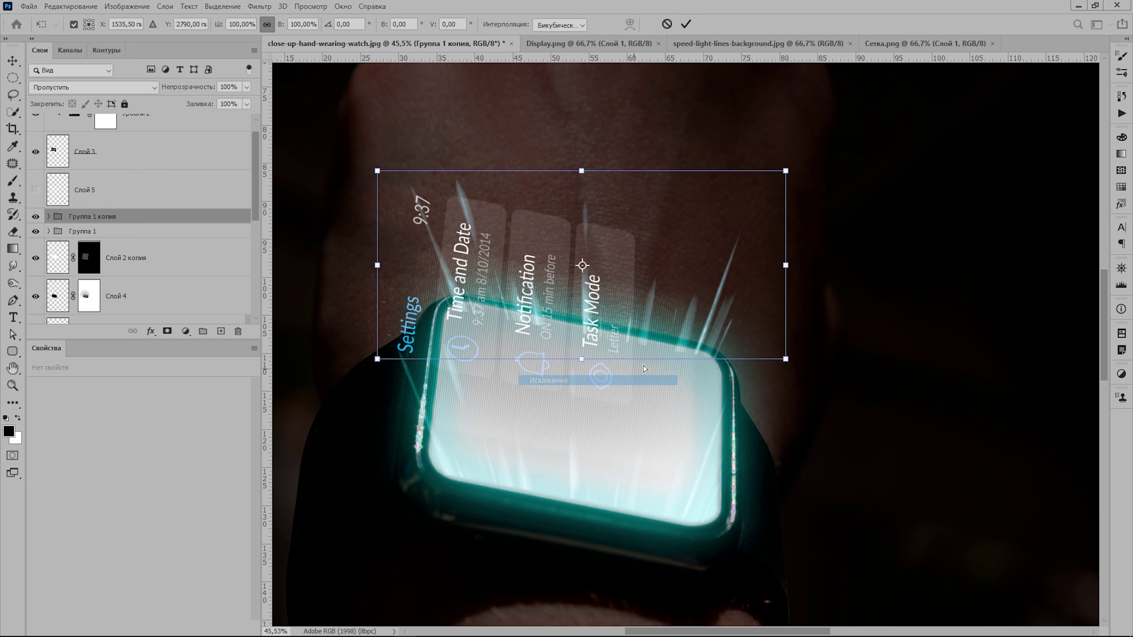
pyautogui.moveTo(786, 362); pyautogui.dragTo(784, 360)
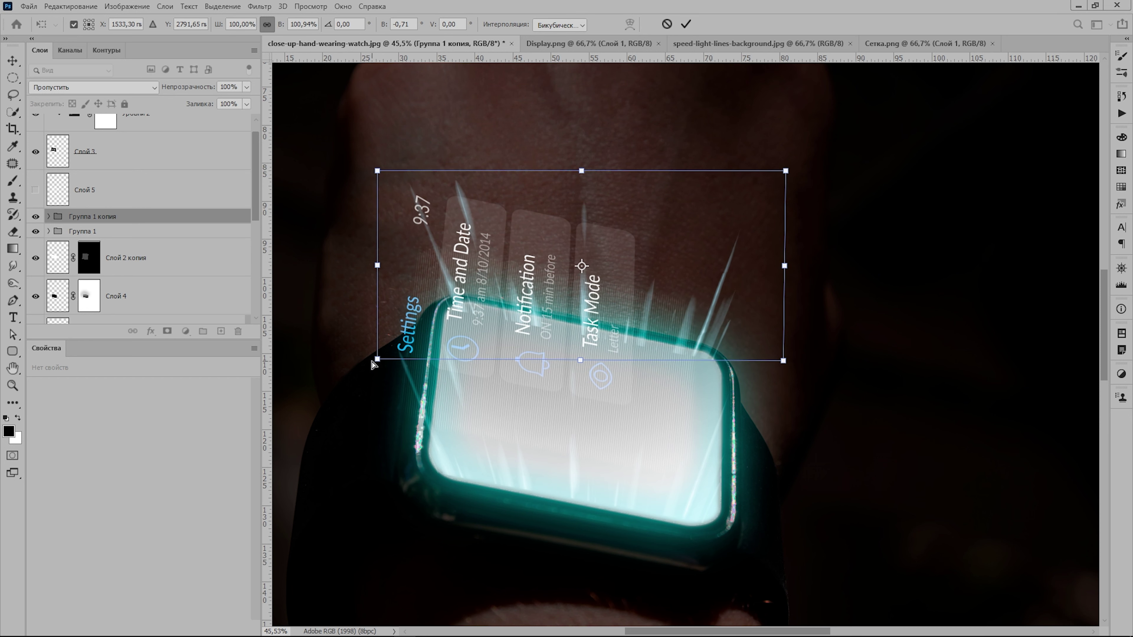
pyautogui.moveTo(377, 359); pyautogui.dragTo(386, 344)
pyautogui.moveTo(377, 171); pyautogui.dragTo(406, 201)
pyautogui.moveTo(786, 171); pyautogui.dragTo(807, 209)
pyautogui.moveTo(783, 360); pyautogui.dragTo(783, 383)
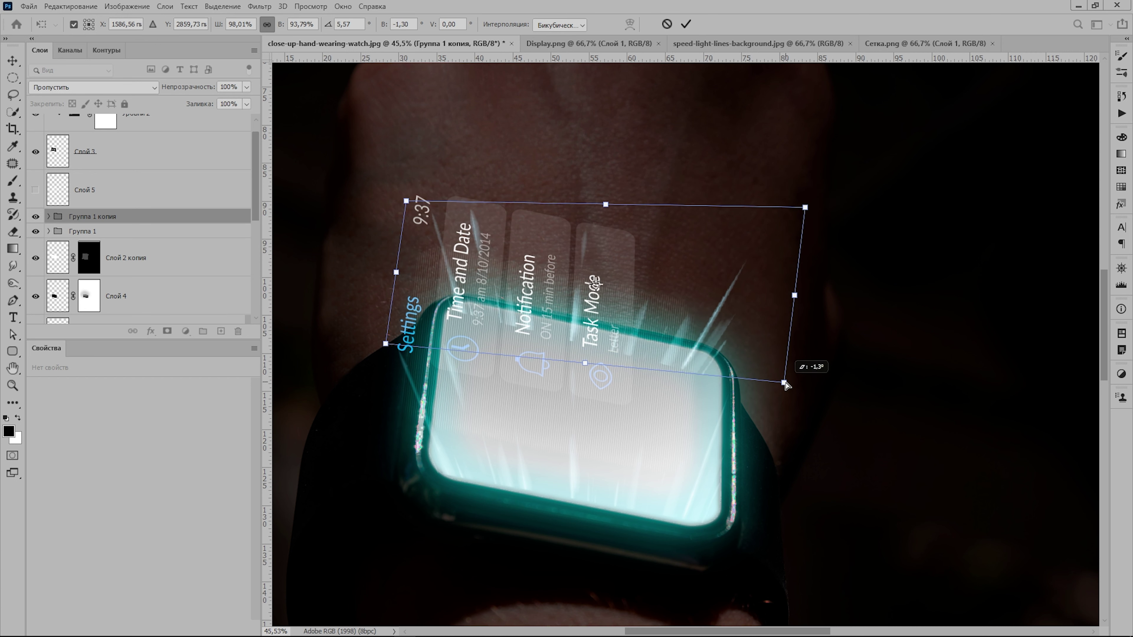
pyautogui.moveTo(697, 356); pyautogui.dragTo(707, 343)
pyautogui.moveTo(393, 333); pyautogui.dragTo(365, 356)
pyautogui.moveTo(791, 373); pyautogui.dragTo(780, 358)
pyautogui.moveTo(364, 354); pyautogui.dragTo(375, 346)
pyautogui.moveTo(414, 190); pyautogui.dragTo(392, 175)
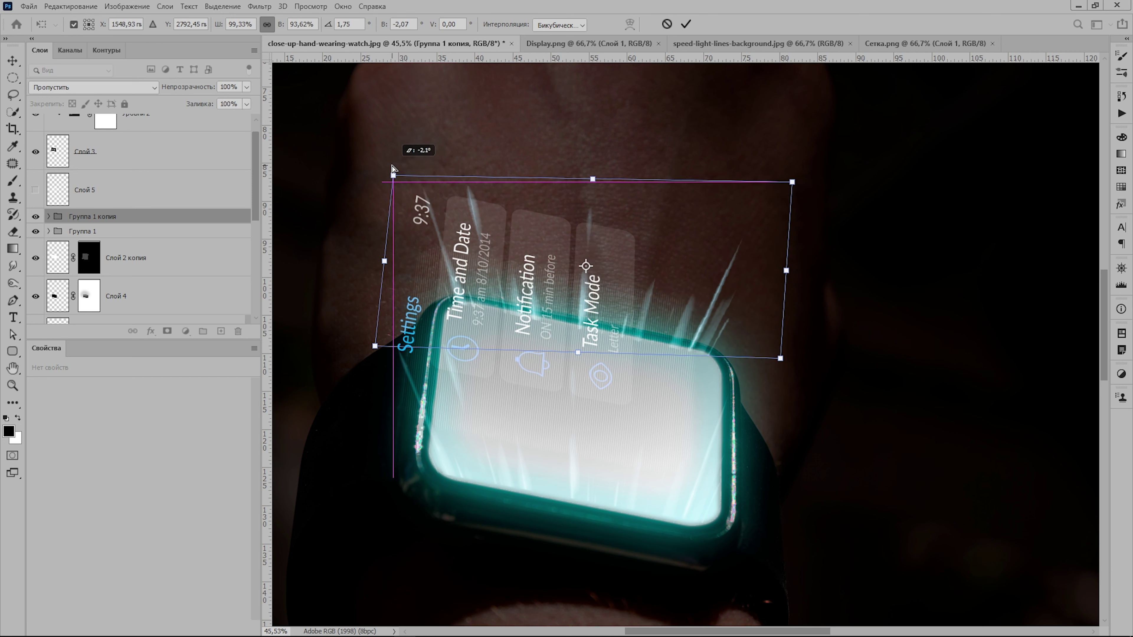
pyautogui.moveTo(812, 197); pyautogui.dragTo(798, 189)
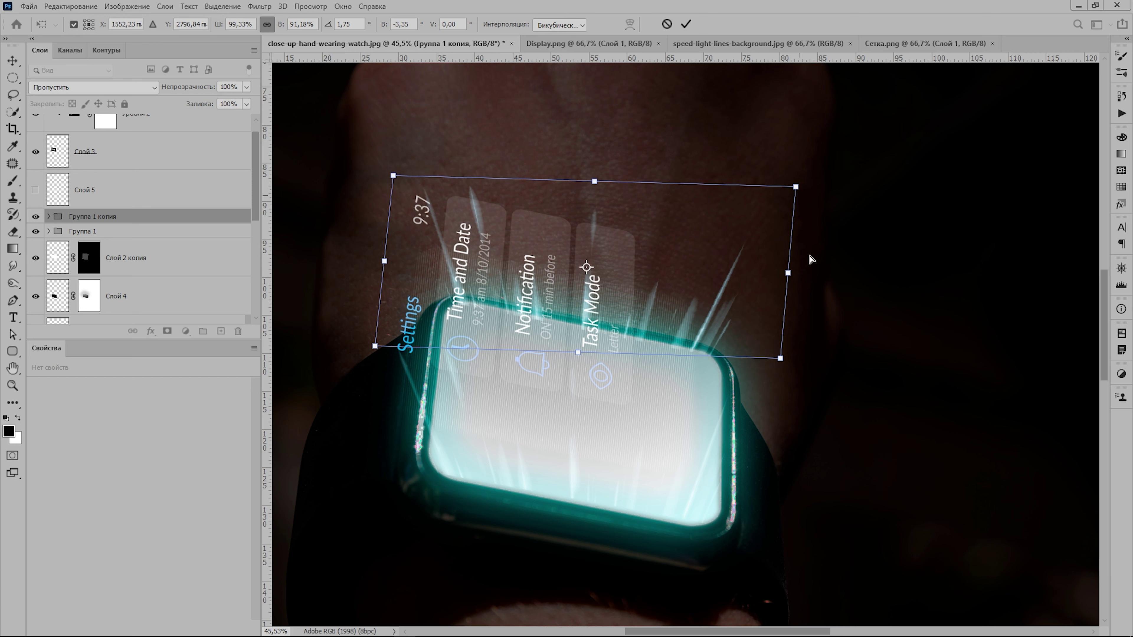
pyautogui.click(686, 25)
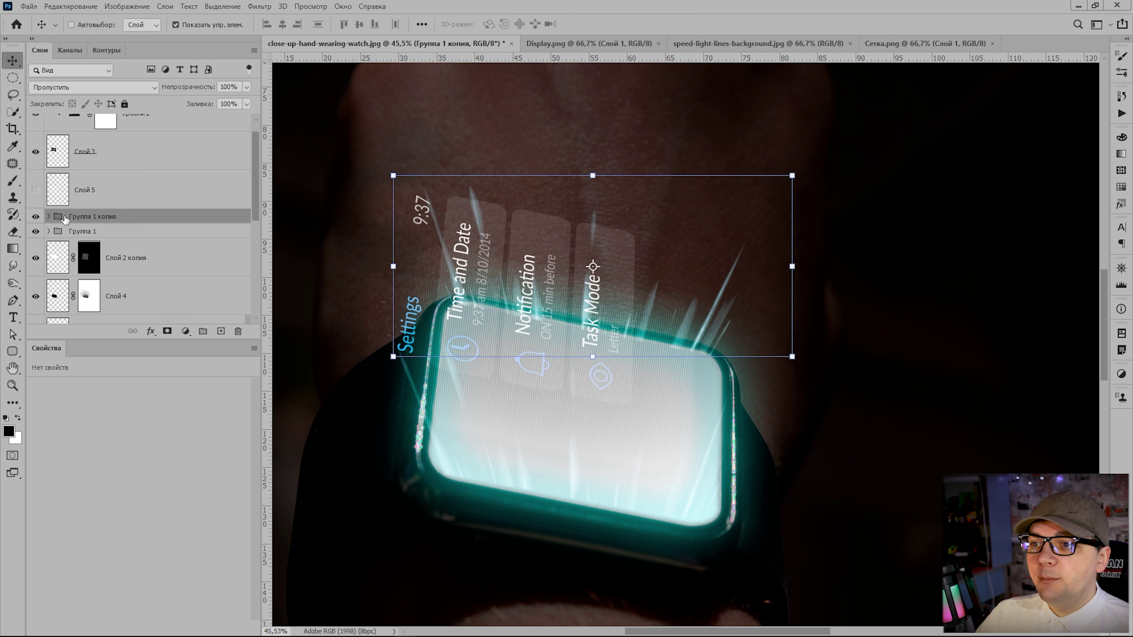
# Add a mask to the duplicated light group and set up a black brush at 182 px and 44% opacity
pyautogui.click(173, 330)
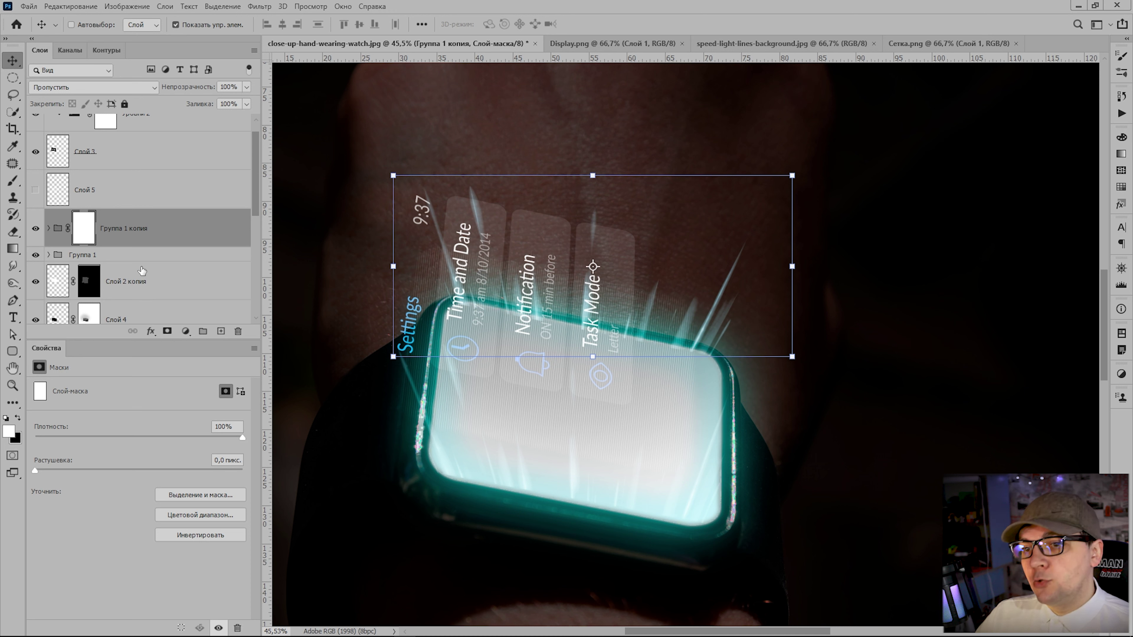
pyautogui.click(12, 181)
pyautogui.press('x')
pyautogui.rightClick(512, 454)
pyautogui.write('182')
pyautogui.press('Return')
pyautogui.press('4')
pyautogui.press('4')
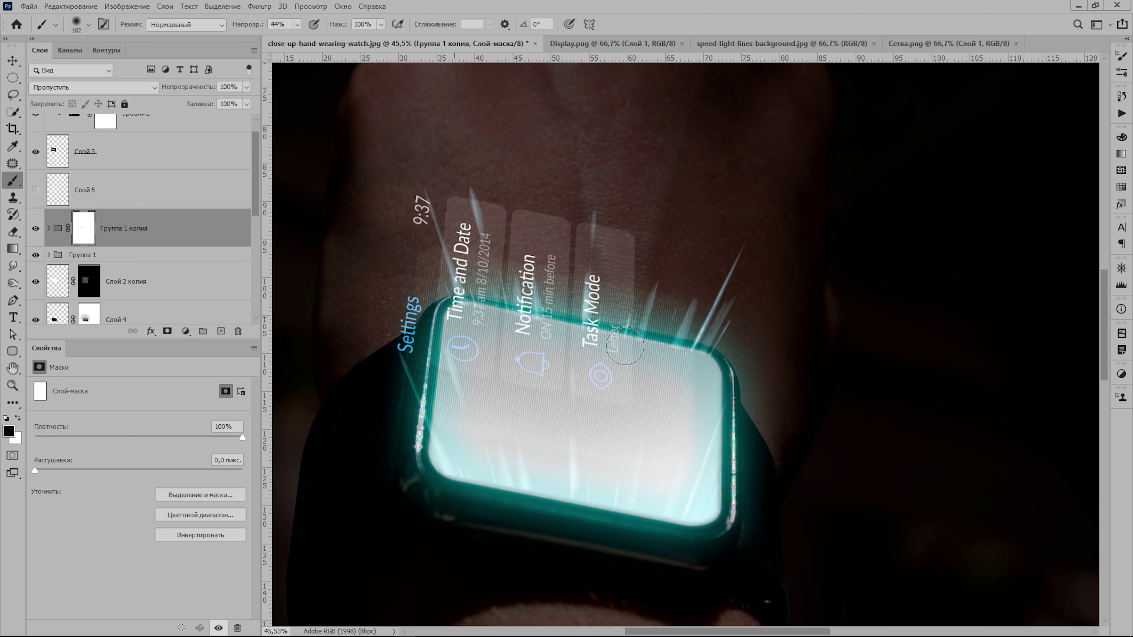